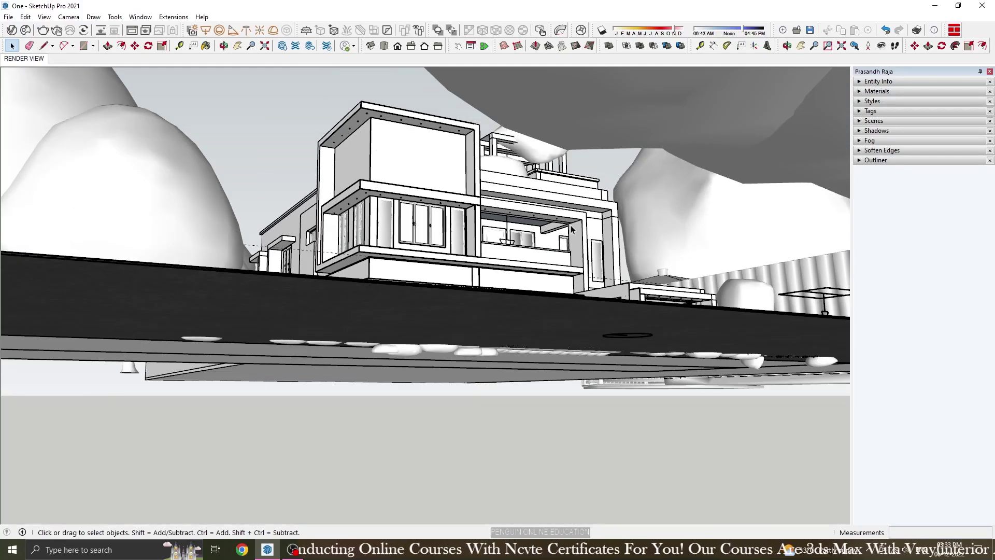
- Import the globe lamp from Chaos Cosmos Lighting > Outdoor lamps and place it on the wall edge
scroll(754, 395, up, 3)
scroll(741, 381, up, 3)
middle_drag(741, 381, 503, 332)
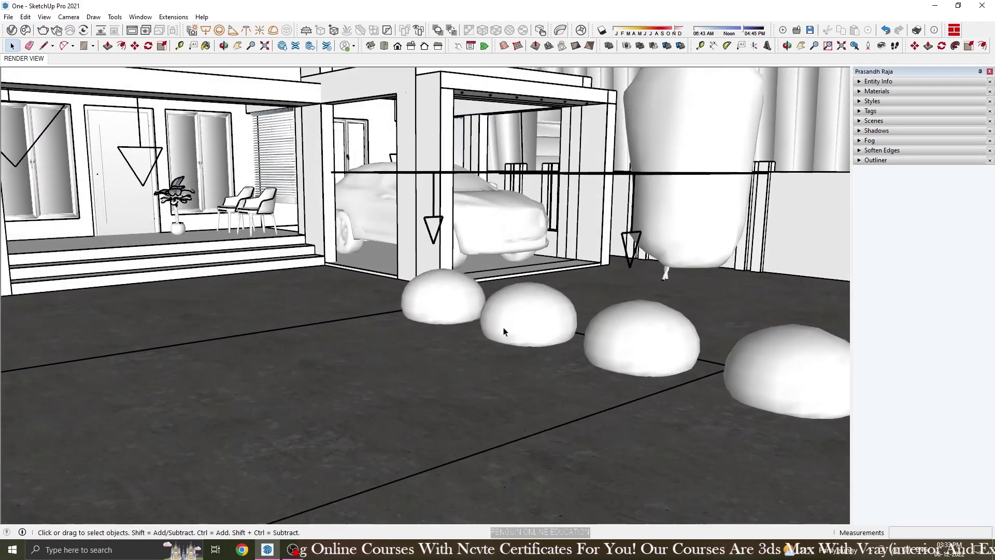
click(28, 31)
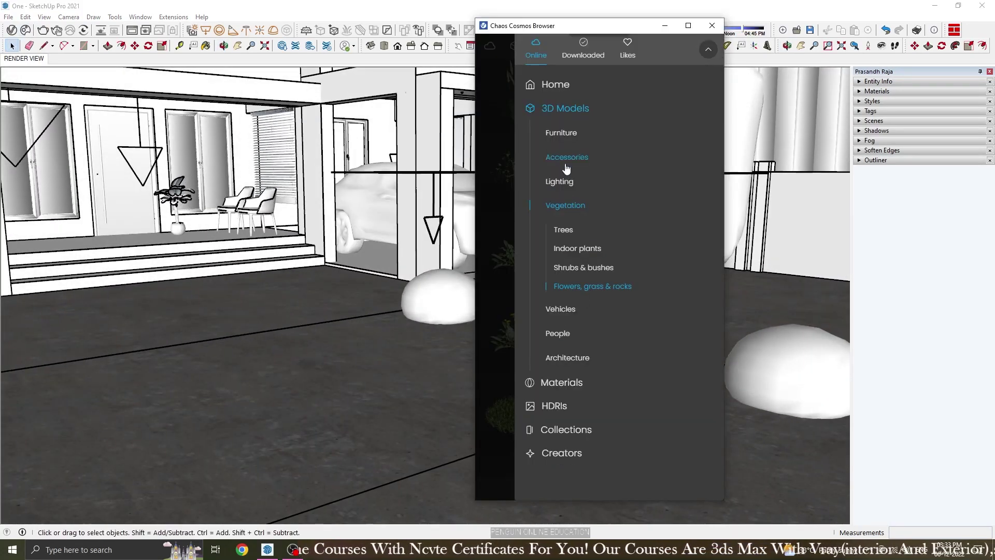
click(560, 182)
click(579, 299)
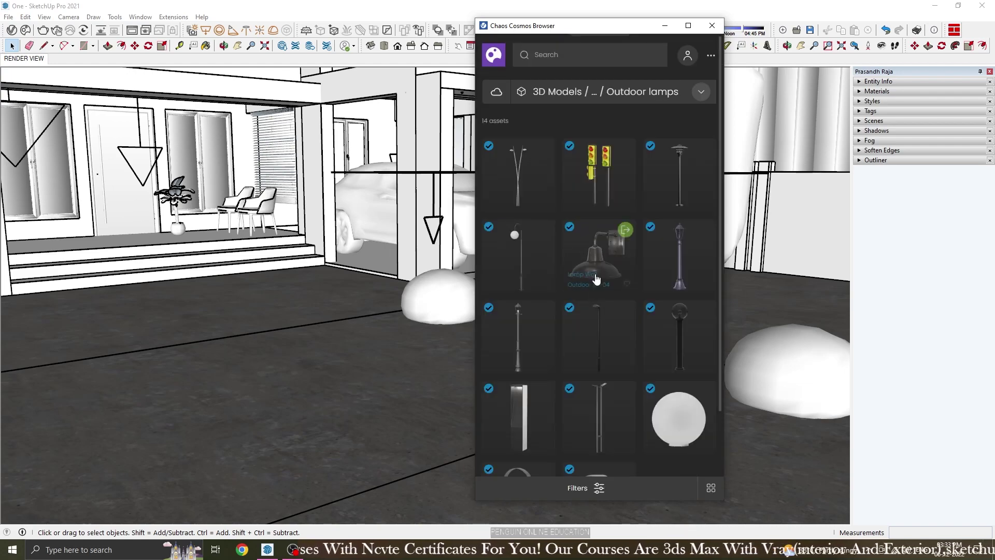
scroll(596, 280, down, 3)
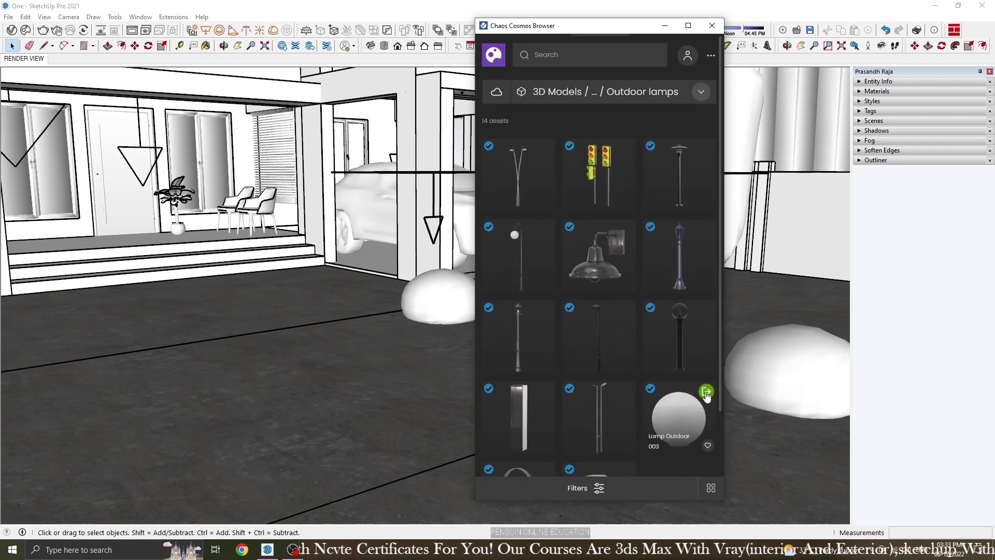
click(707, 395)
scroll(534, 384, down, 5)
scroll(533, 384, up, 2)
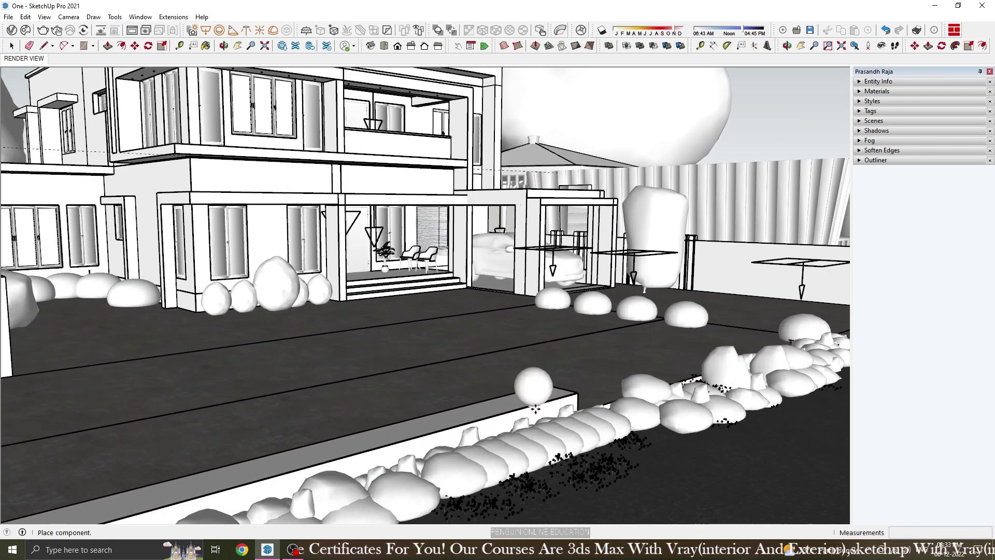
scroll(535, 373, up, 1)
scroll(538, 397, up, 2)
click(539, 397)
- Copy the globe lamp along the front wall as a 2-copy array, then return to the RENDER VIEW scene
scroll(570, 376, down, 1)
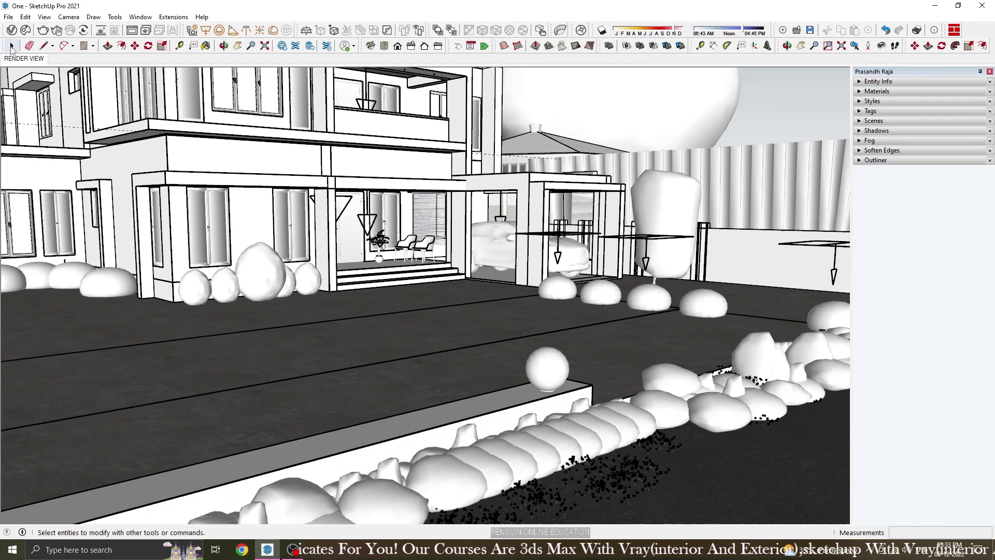
click(135, 46)
middle_drag(596, 321, 609, 344)
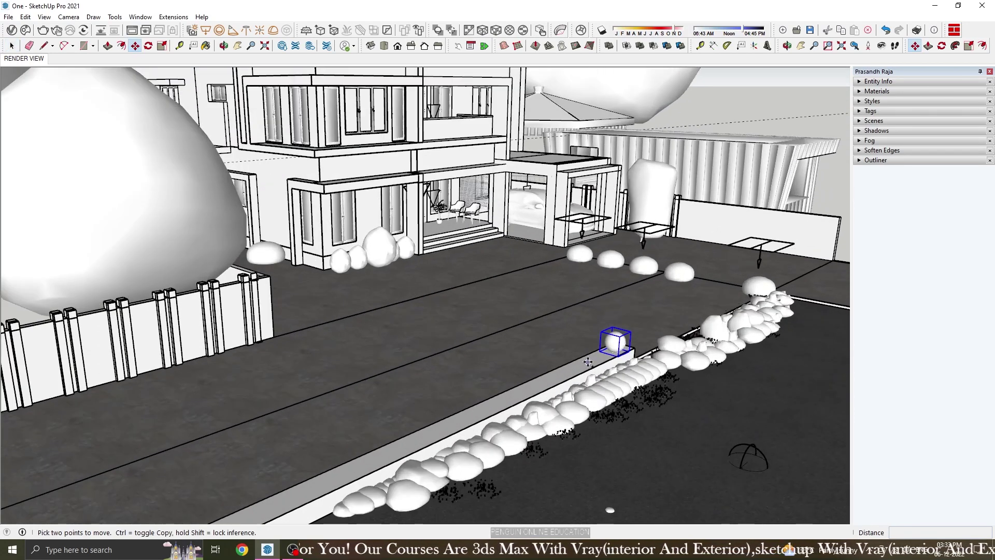
click(588, 361)
key(ctrl)
text(2)
key(Return)
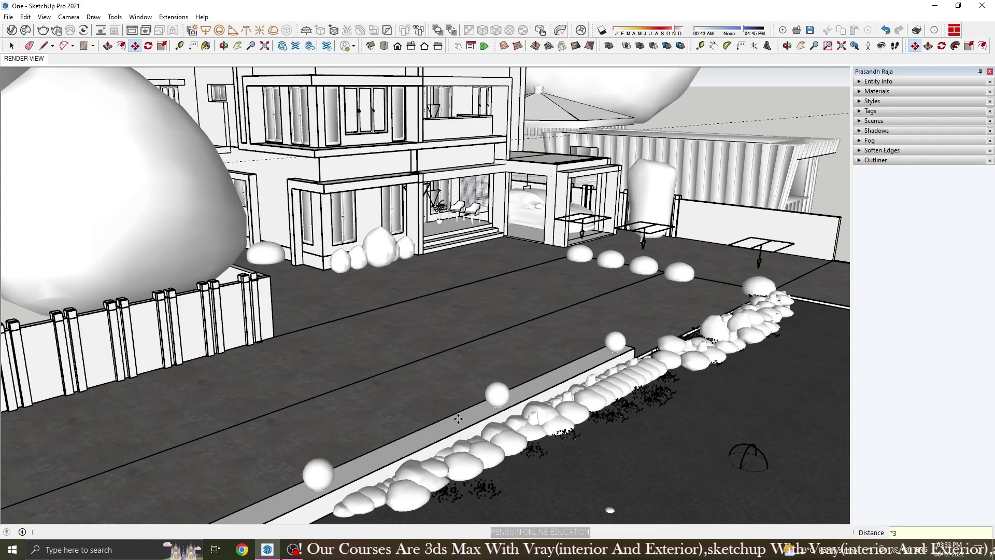
key(space)
click(23, 58)
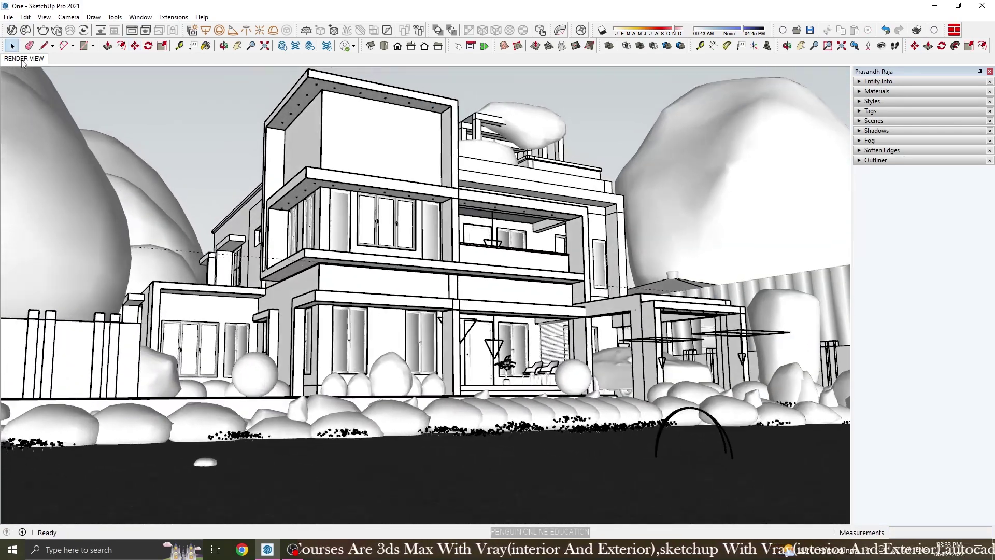
- Render a V-Ray region over the front wall and show the LightMix source
click(130, 35)
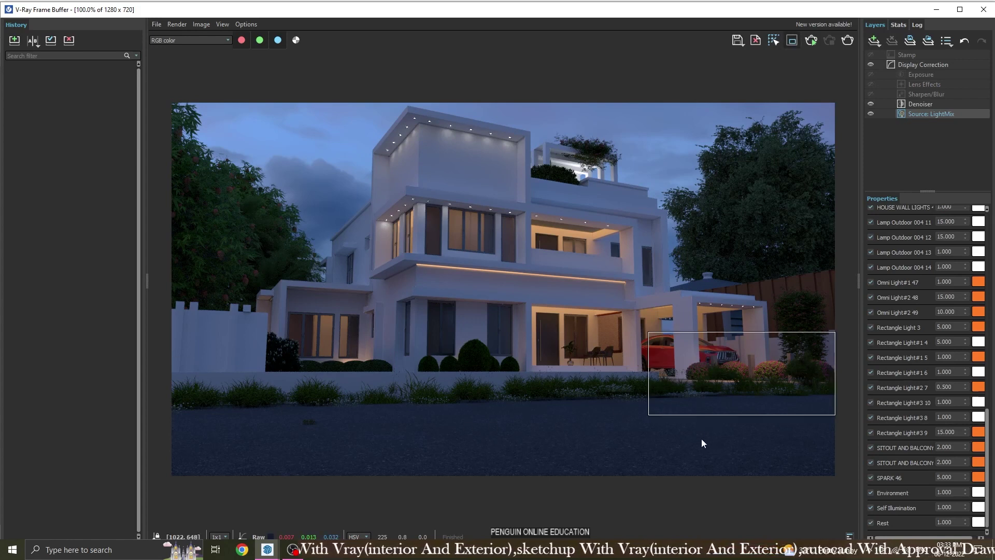
drag(701, 438, 171, 316)
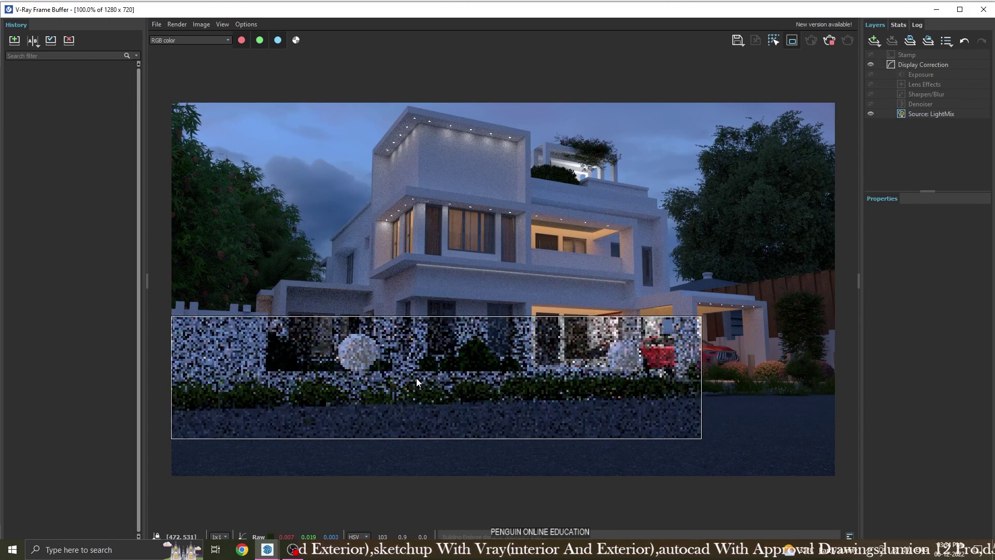
click(931, 114)
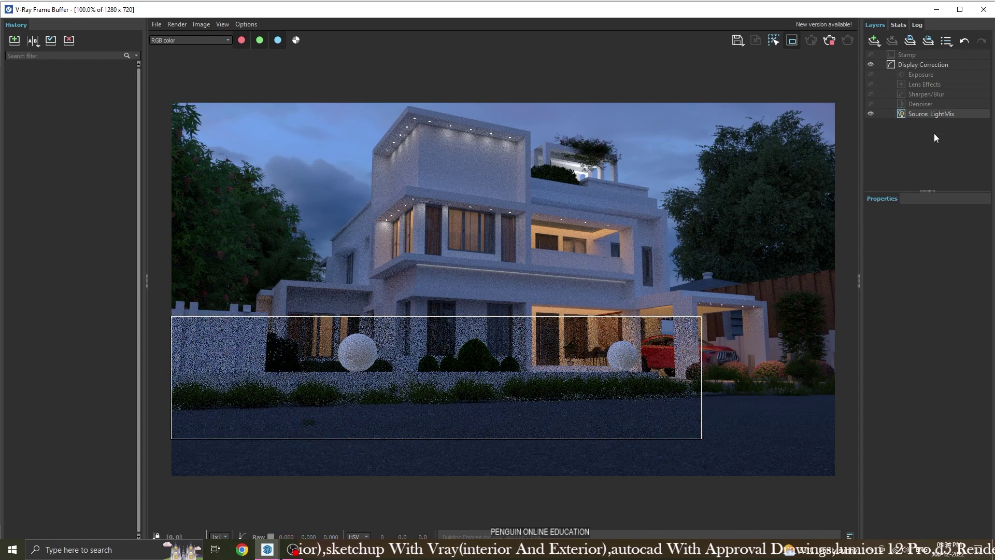
- Set LightMix Self Illumination to 5.000 and close the frame buffer
scroll(895, 302, down, 5)
scroll(899, 303, down, 2)
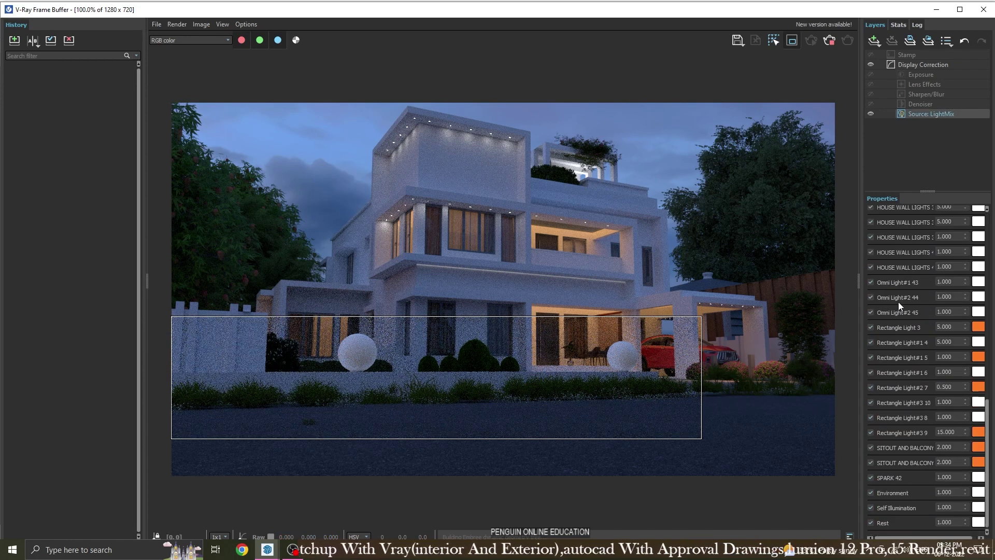
scroll(899, 305, up, 2)
scroll(899, 306, up, 2)
scroll(899, 306, up, 3)
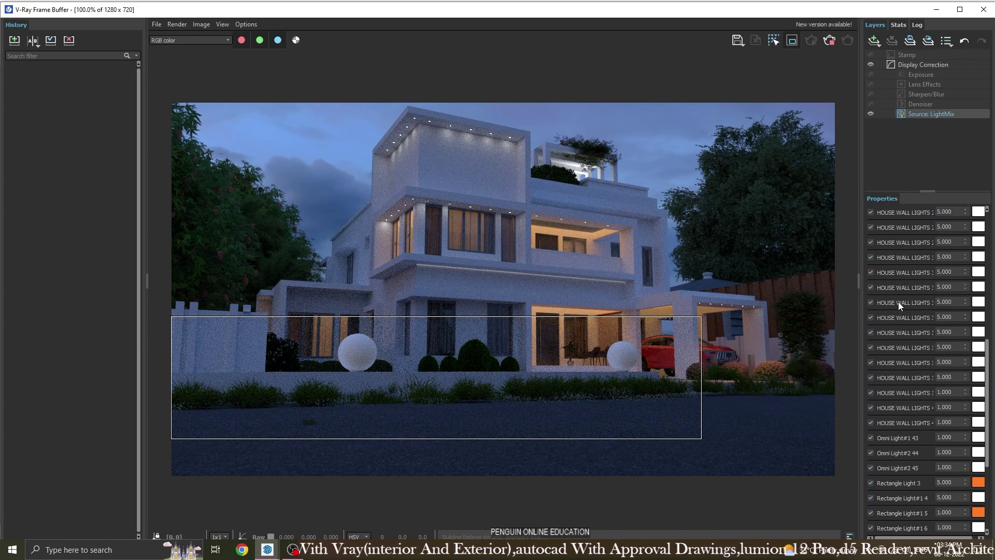
scroll(899, 306, up, 5)
scroll(898, 302, down, 4)
scroll(896, 305, down, 2)
scroll(898, 394, down, 4)
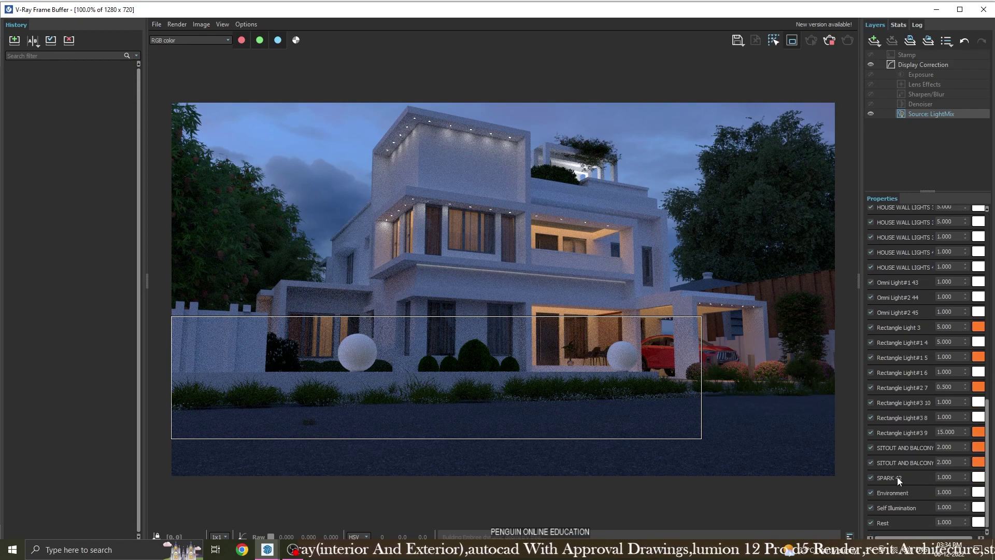
double_click(944, 507)
text(2)
key(Return)
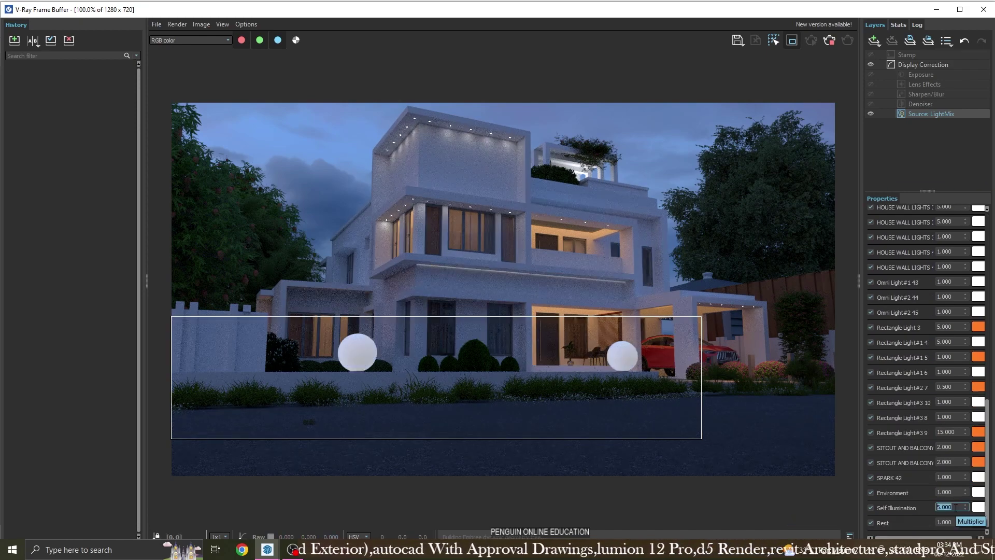
text(5)
key(Return)
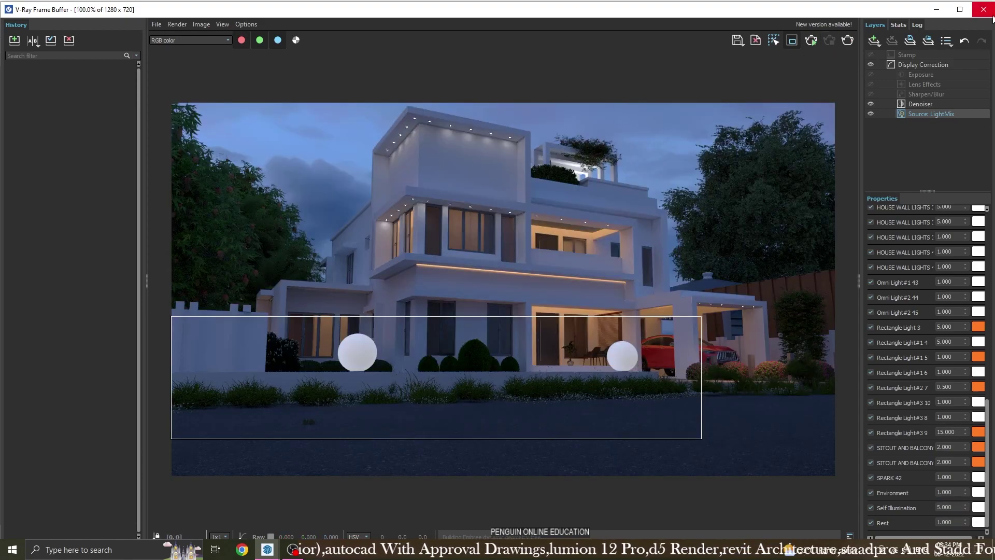
click(983, 9)
scroll(518, 430, down, 3)
scroll(417, 436, up, 5)
- Select the sphere lamps and scale one down to a smaller size
click(417, 437)
ctrl+click(575, 400)
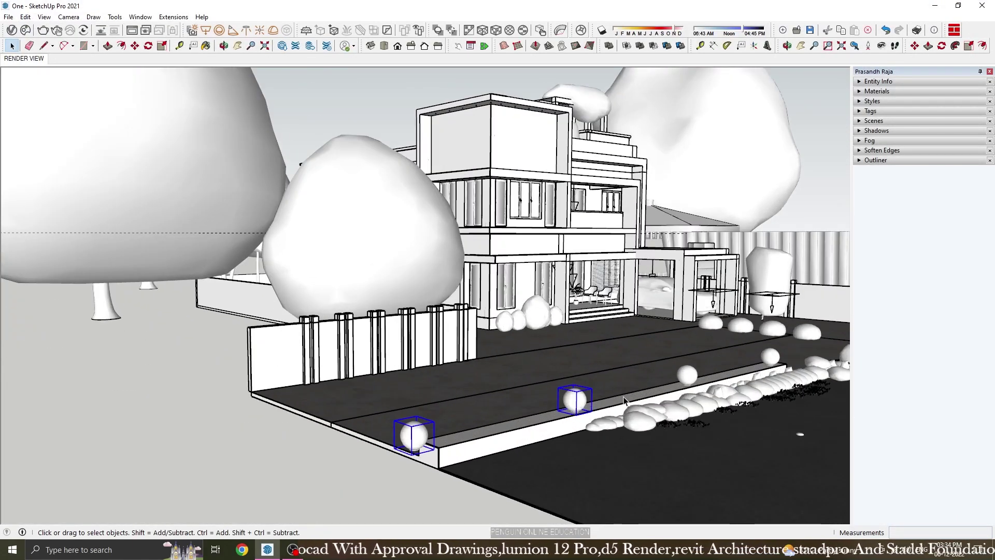
ctrl+click(687, 374)
ctrl+click(770, 356)
scroll(771, 357, up, 3)
scroll(710, 337, up, 1)
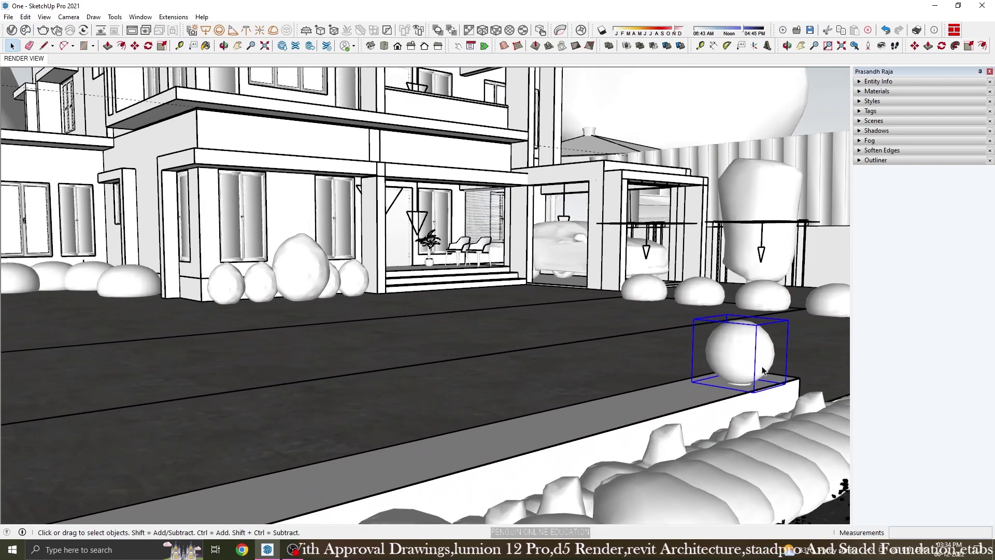
scroll(710, 337, up, 2)
key(s)
scroll(679, 332, down, 3)
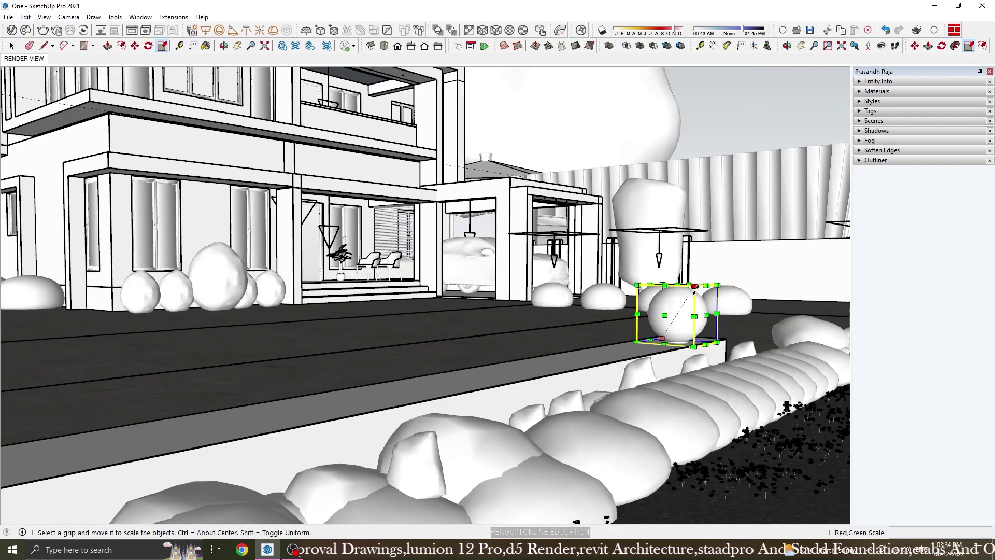
middle_drag(683, 323, 394, 197)
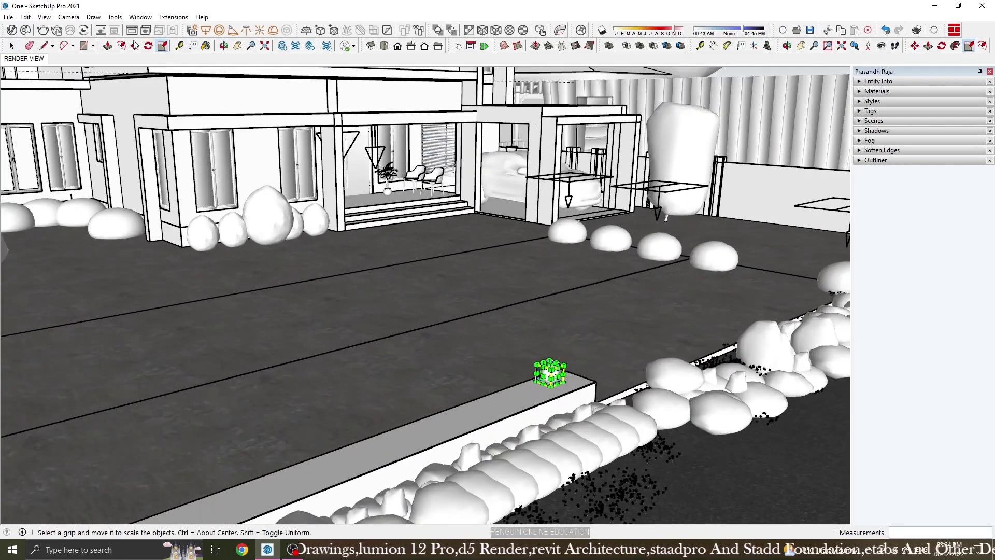
- Copy the sphere lamp along the kerb wall as 6 evenly spaced copies, then return to the RENDER VIEW scene
key(m)
scroll(549, 371, up, 2)
scroll(549, 371, up, 2)
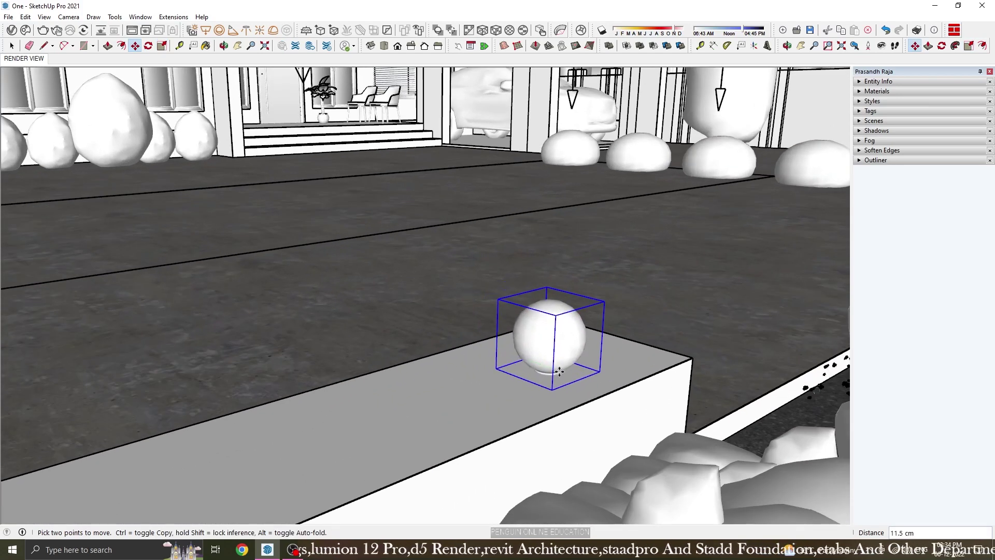
scroll(556, 365, down, 3)
middle_drag(558, 358, 576, 311)
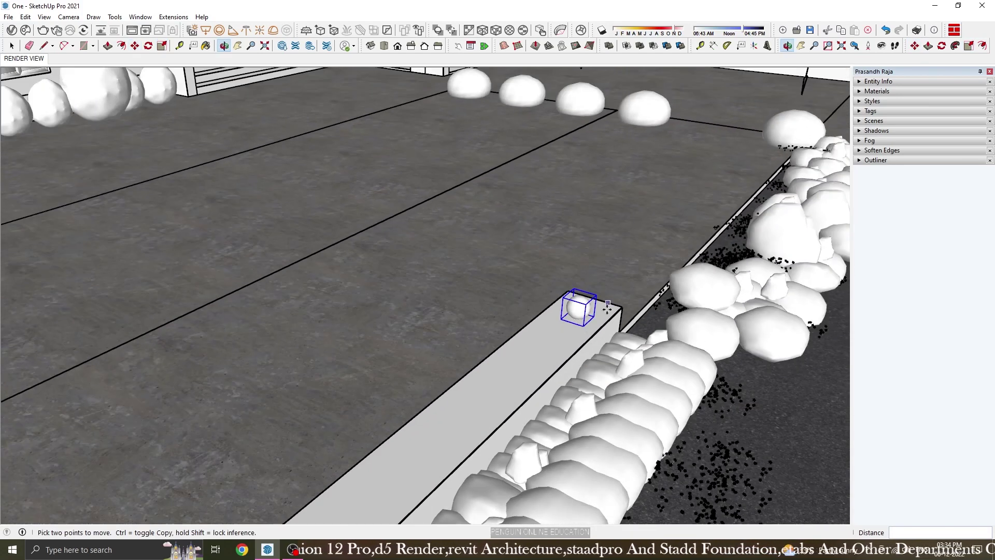
key(ctrl)
click(573, 323)
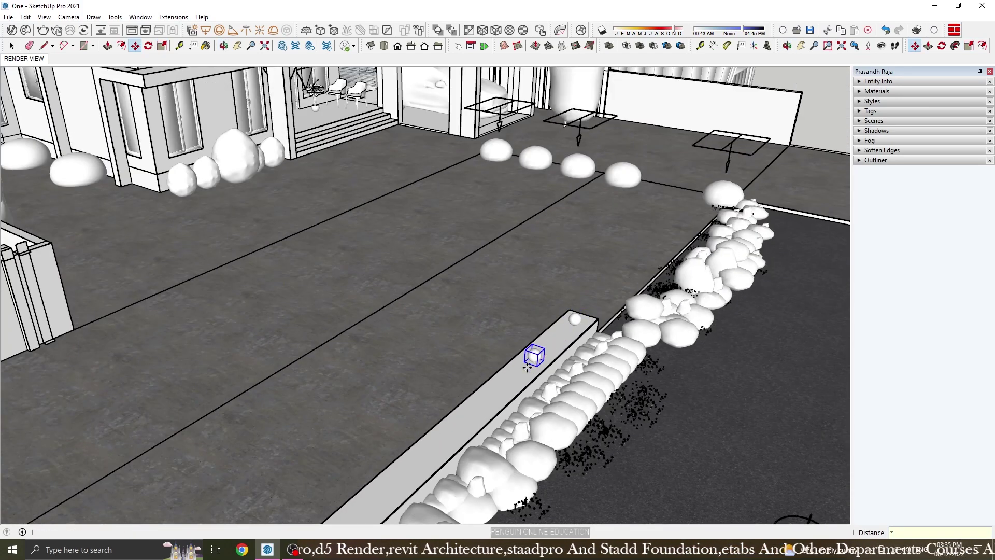
text(6)
key(Return)
click(13, 46)
key(Page_Down)
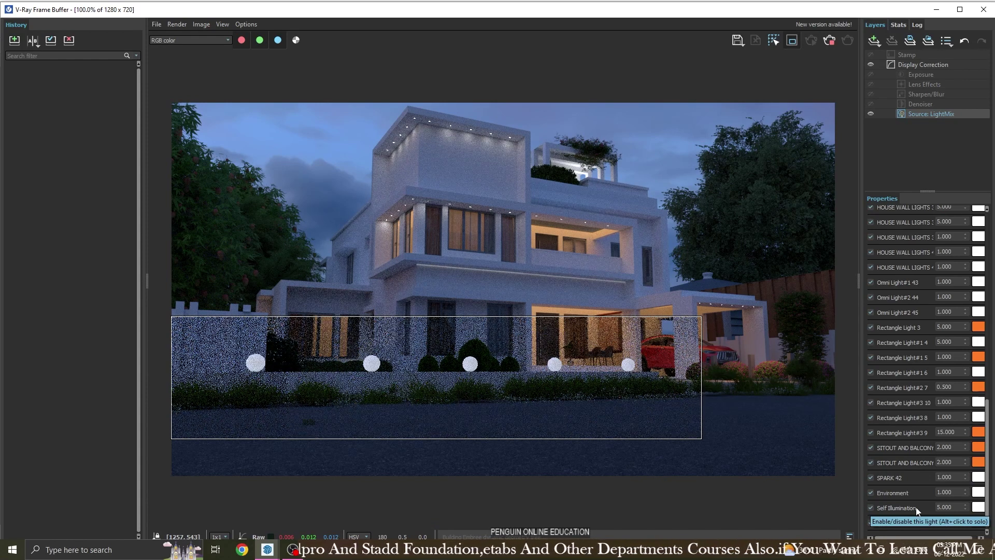
- Give LightMix Self Illumination the Candlelight colour preset
click(978, 507)
click(947, 470)
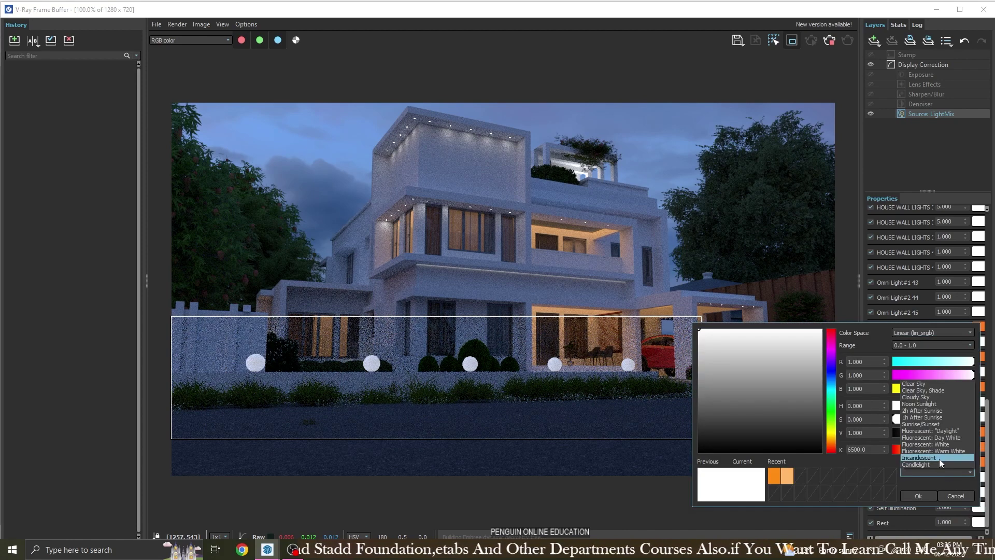
click(932, 472)
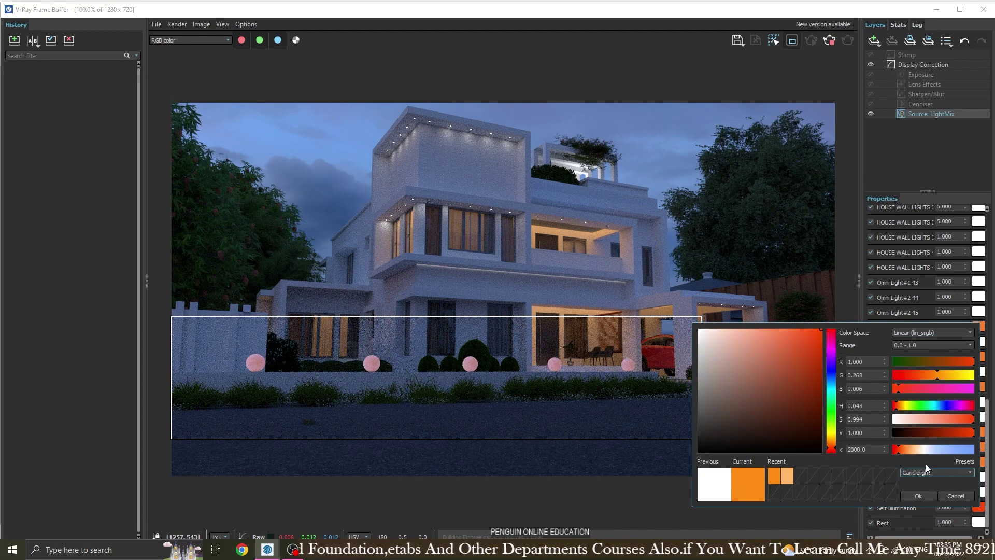
key(Return)
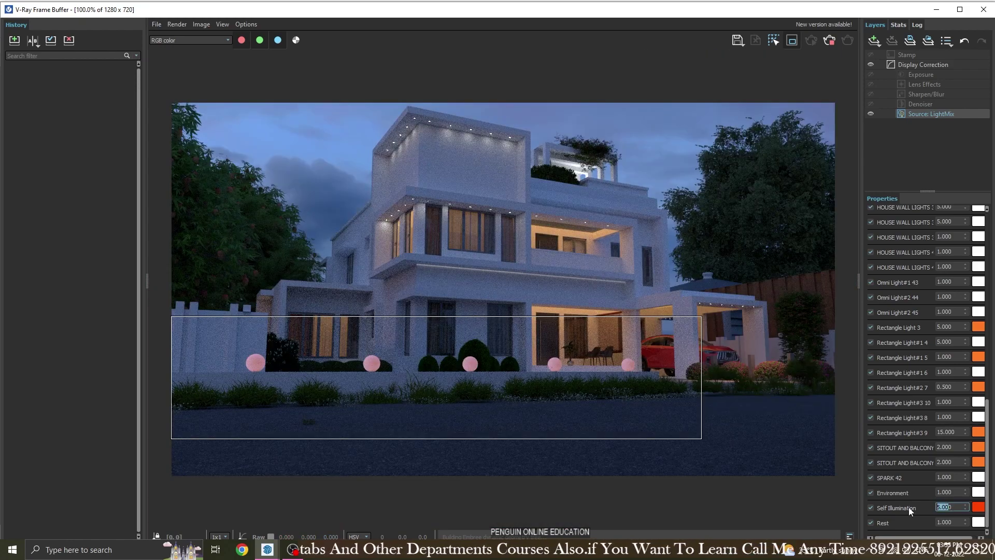
- Raise Self Illumination to 15.000 and pan the render to the lamp row
text(15)
key(Return)
scroll(509, 313, down, 1)
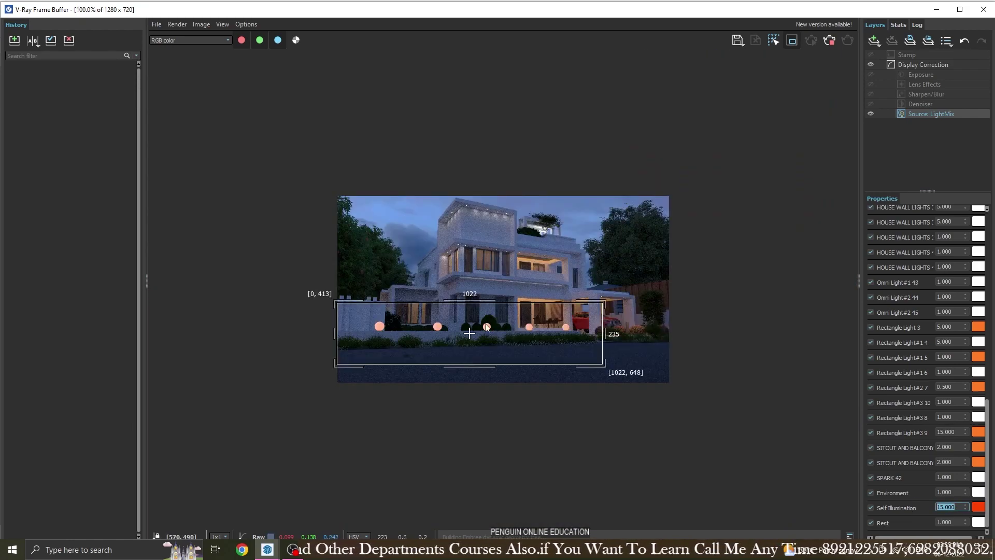
scroll(510, 313, up, 1)
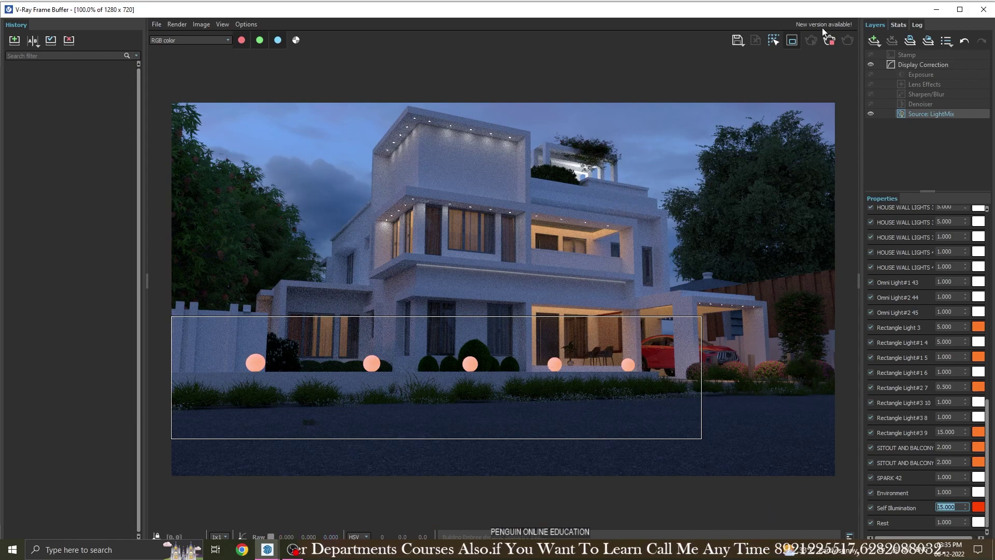
scroll(465, 365, up, 2)
scroll(488, 342, down, 3)
scroll(478, 306, up, 2)
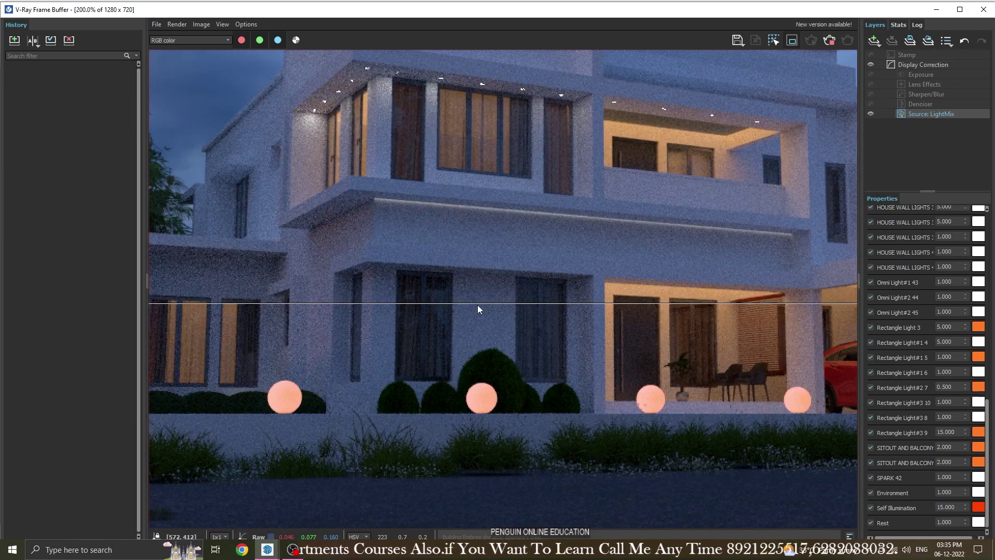
middle_drag(477, 306, 495, 284)
scroll(505, 319, down, 1)
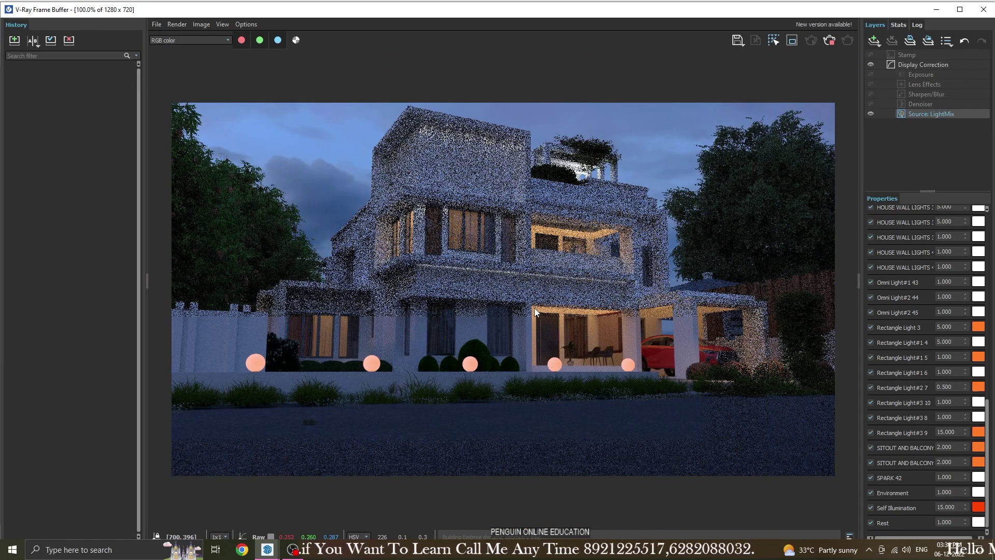
- Set Omni Light#2 44 to intensity 25 with the Incandescent colour preset
drag(927, 191, 927, 123)
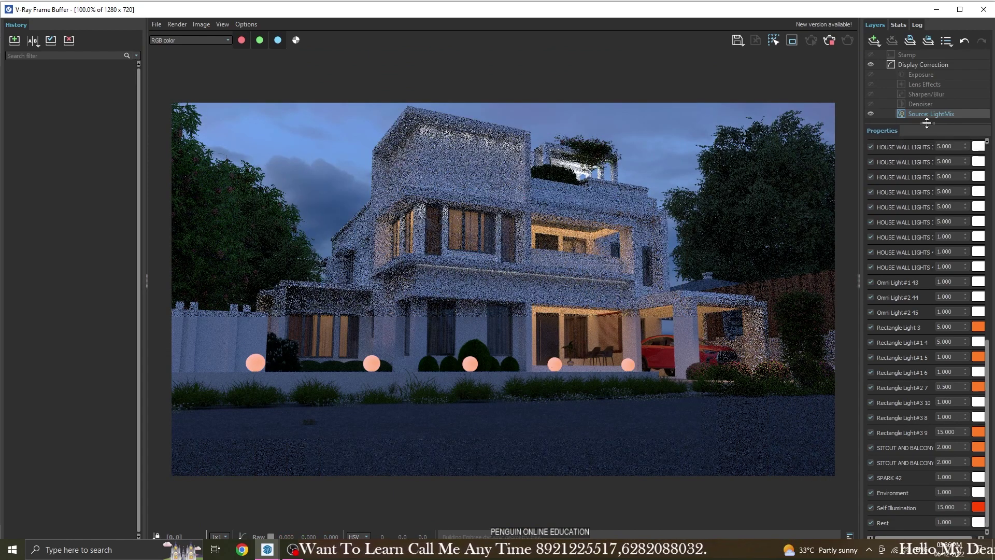
scroll(922, 294, up, 2)
scroll(923, 294, up, 2)
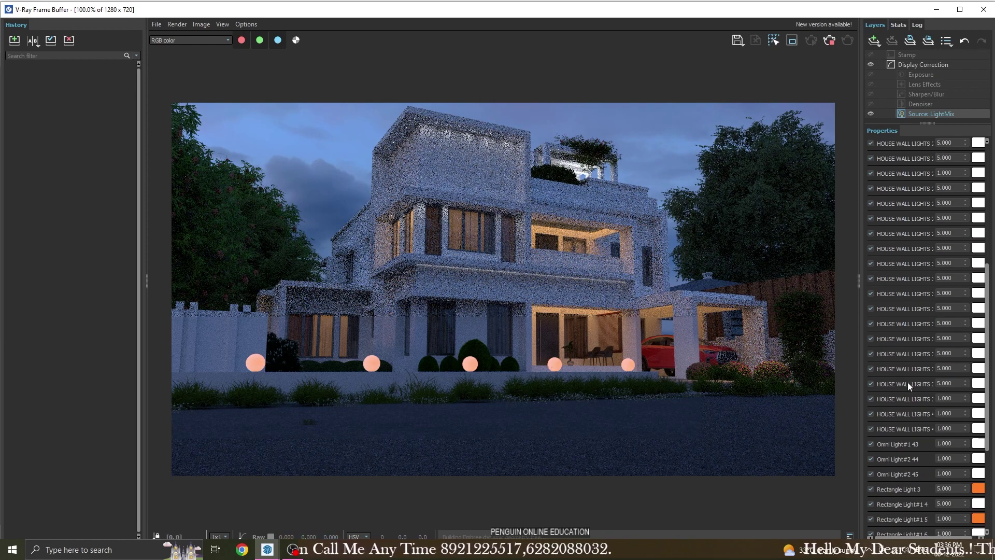
scroll(906, 384, down, 1)
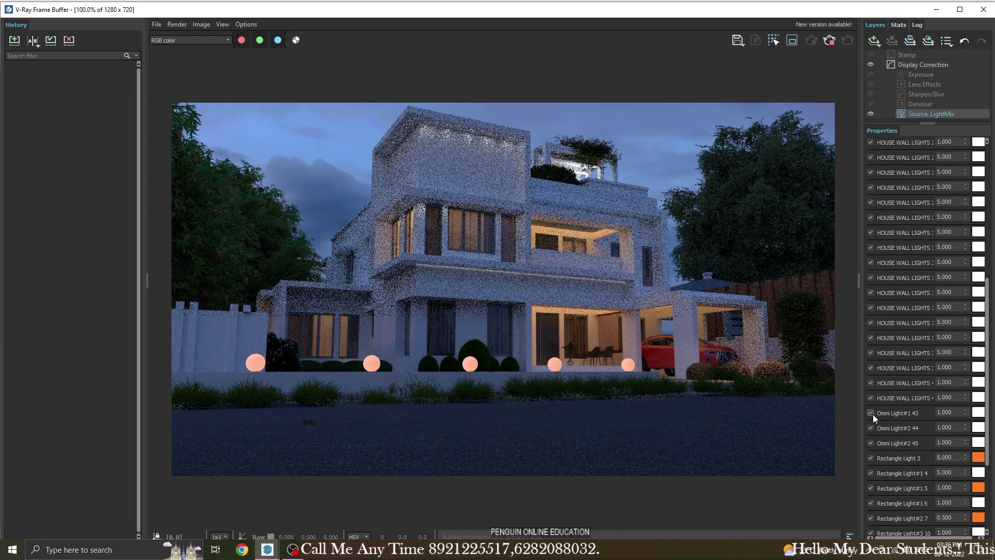
double_click(947, 428)
text(5)
key(Return)
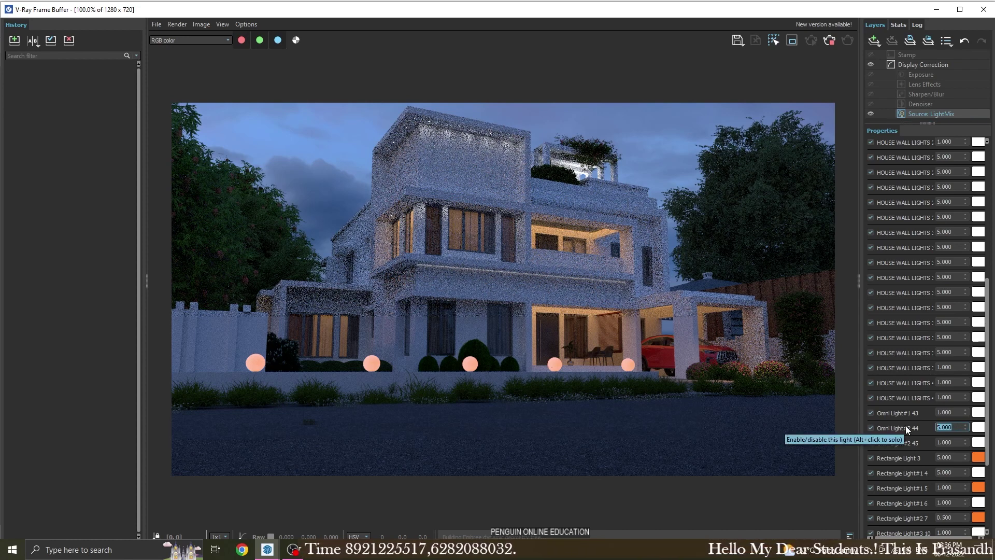
click(978, 428)
click(942, 393)
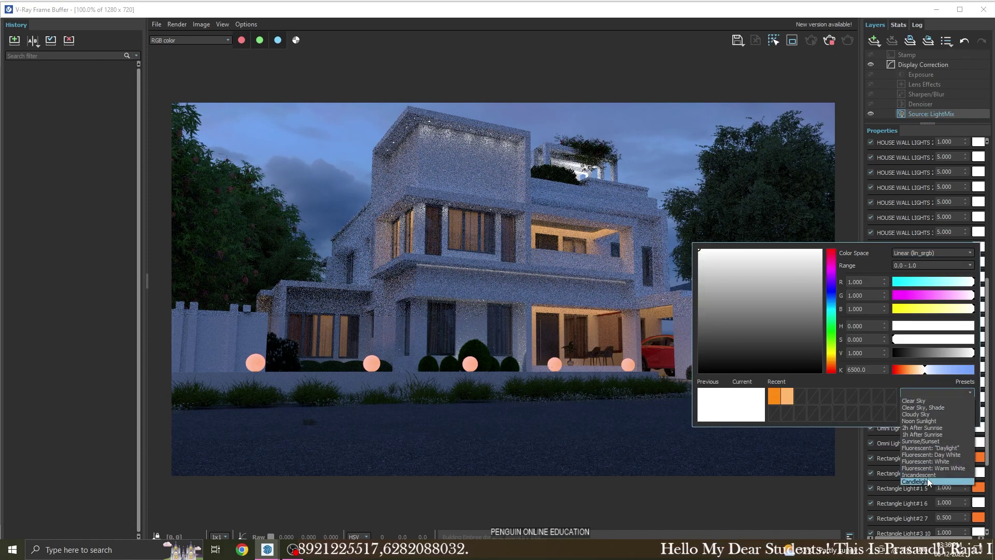
click(927, 478)
click(918, 416)
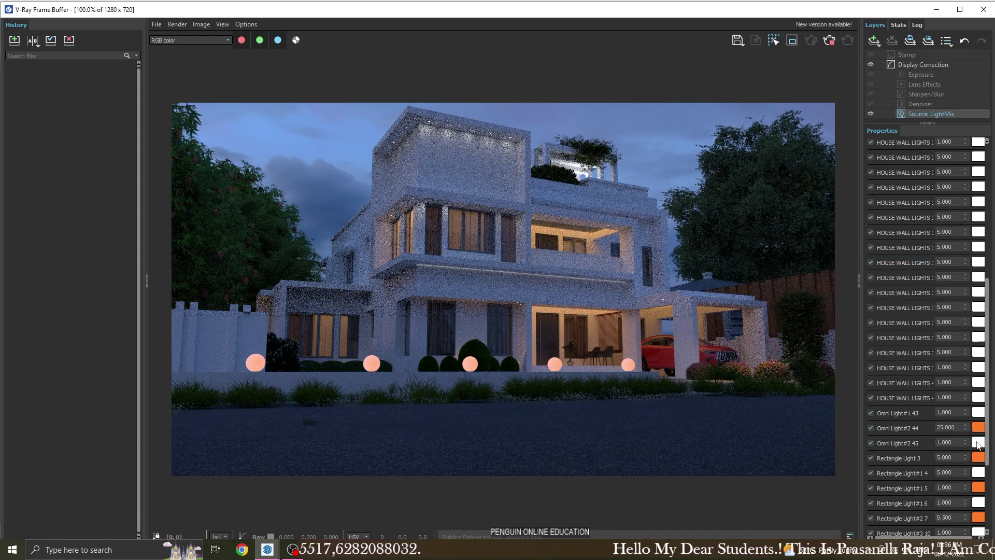
- Set Omni Light#2 45 to the Incandescent colour preset at intensity 15
click(977, 443)
click(942, 408)
click(927, 492)
click(918, 430)
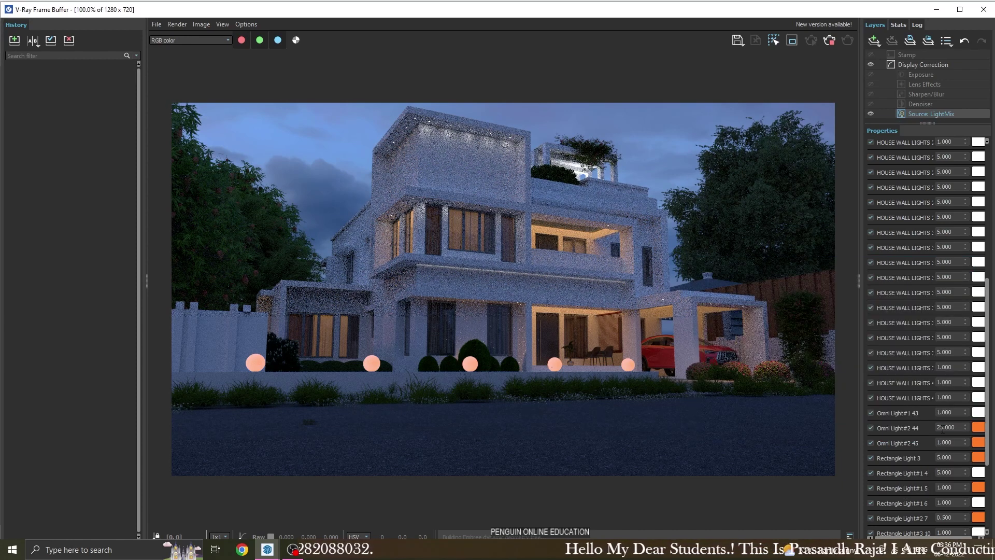
text(15)
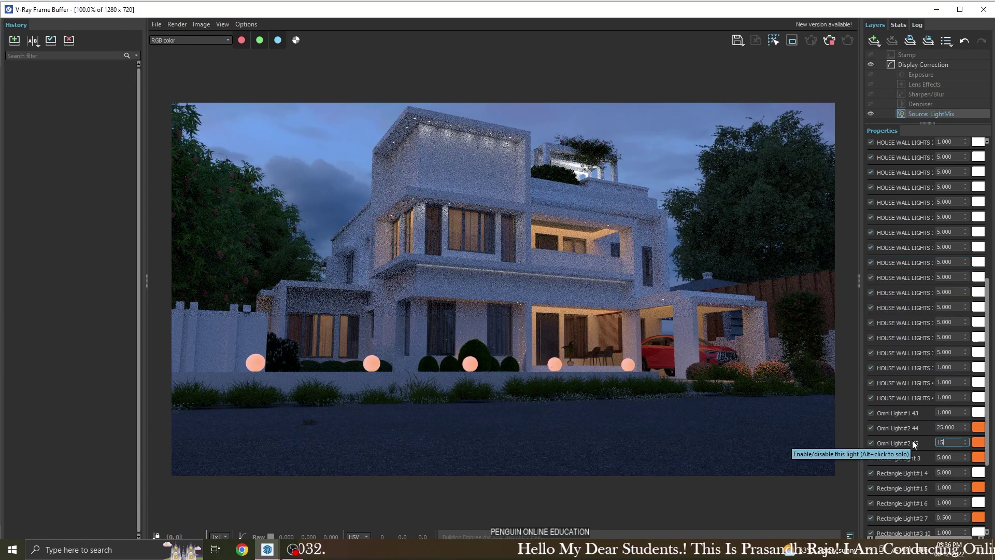
key(Return)
scroll(361, 343, up, 5)
scroll(362, 344, down, 5)
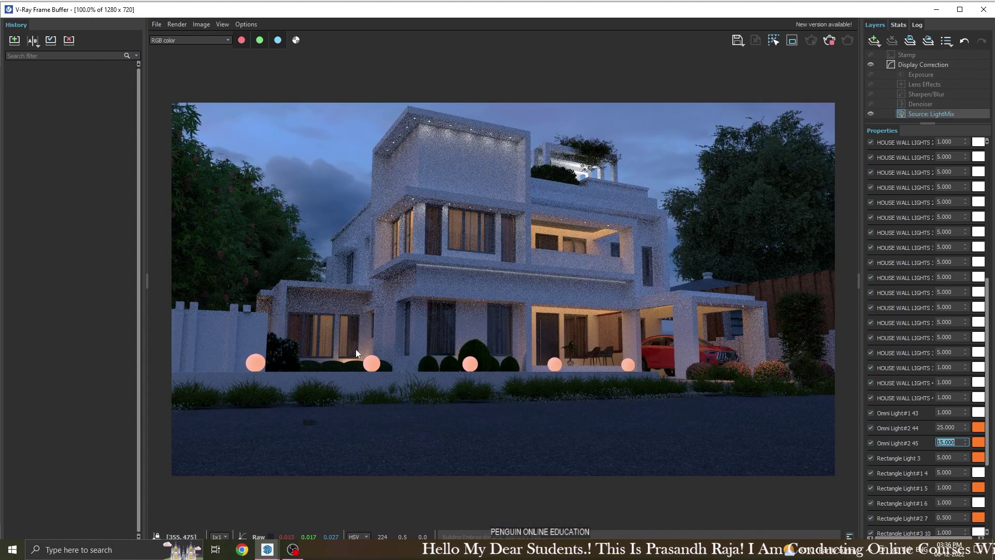
- Back in SketchUp, copy the omni light box to a spot beside the front steps
click(983, 9)
scroll(418, 432, up, 5)
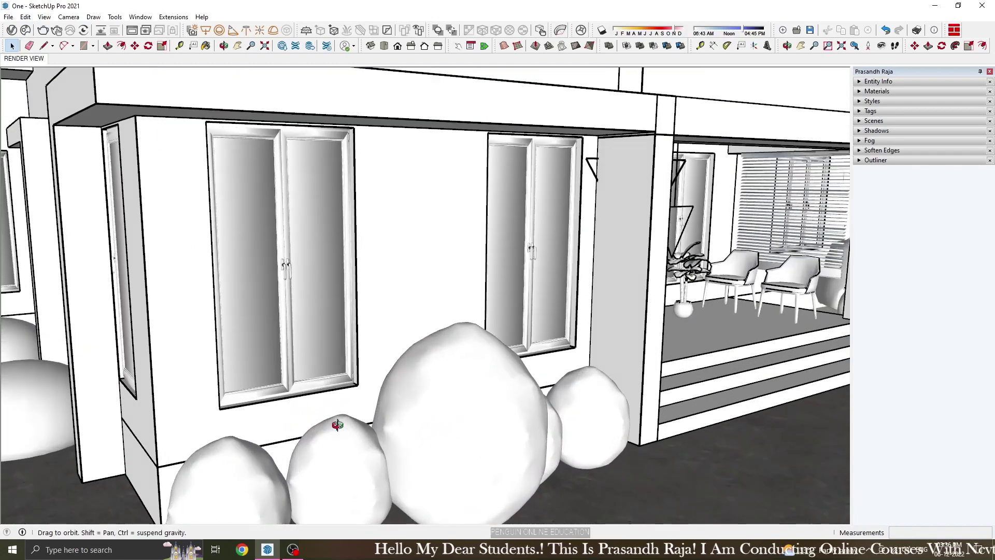
scroll(480, 426, up, 5)
scroll(442, 344, down, 5)
key(m)
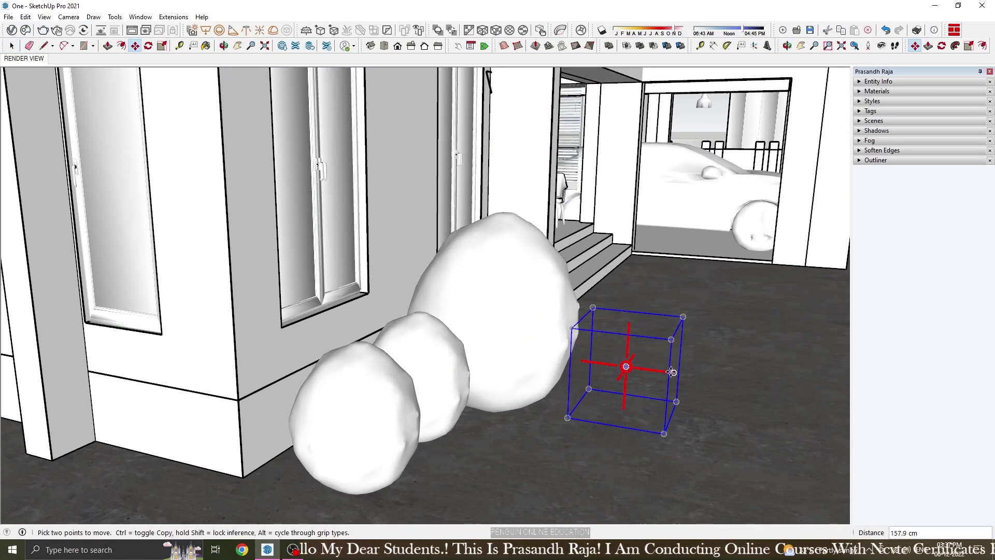
click(675, 288)
click(12, 46)
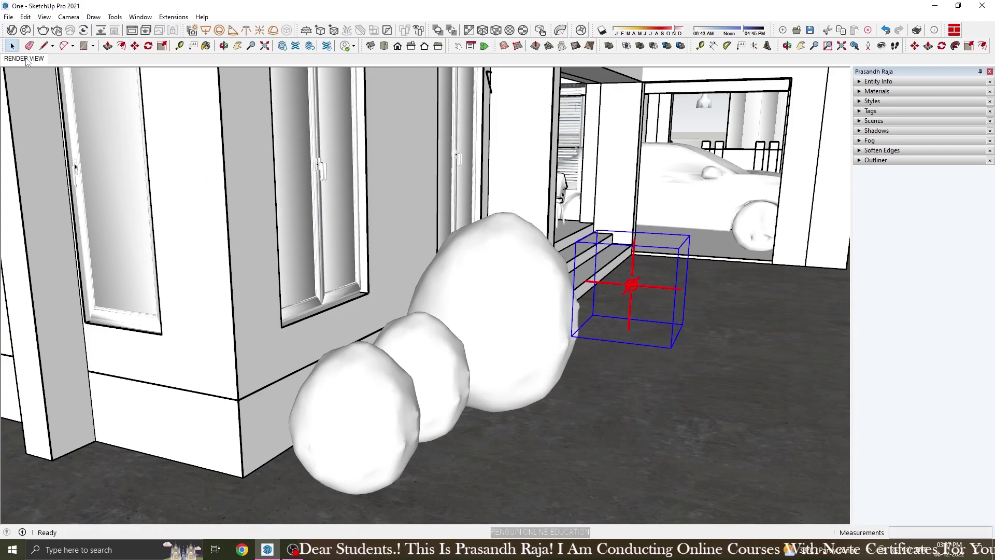
- Return to the saved RENDER VIEW scene of the house front
scroll(269, 320, down, 5)
scroll(269, 320, down, 3)
scroll(269, 320, down, 2)
scroll(269, 320, down, 1)
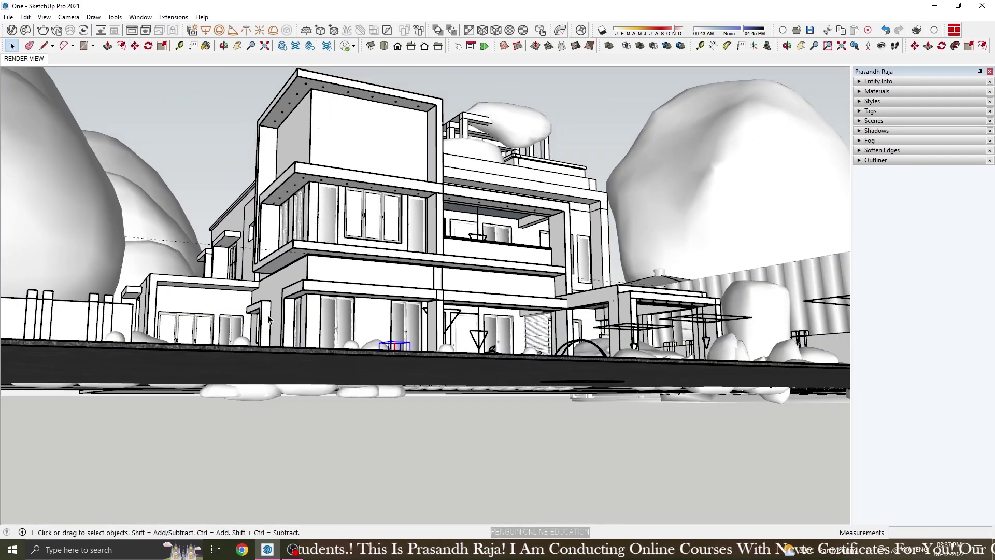
scroll(342, 363, up, 5)
click(38, 62)
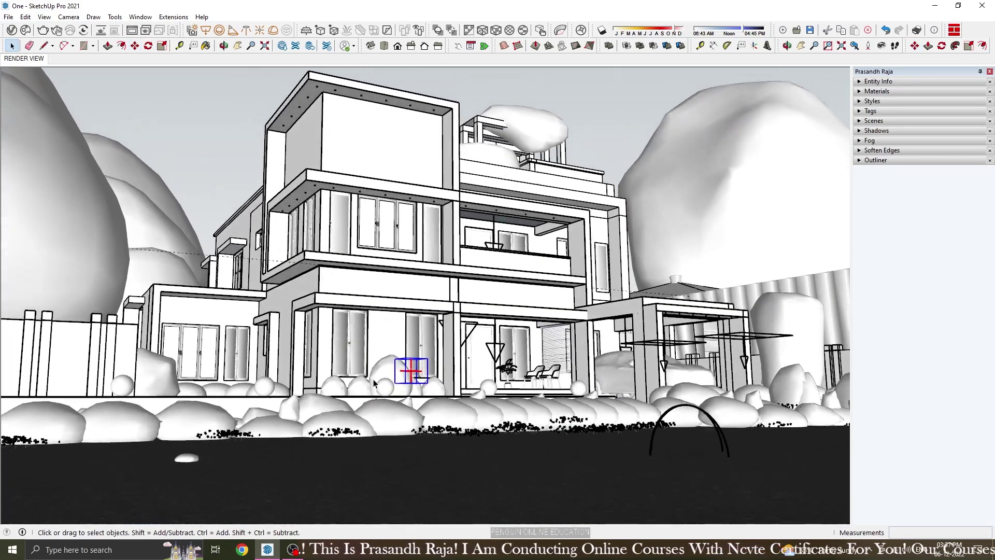
scroll(374, 384, up, 5)
middle_drag(374, 383, 575, 460)
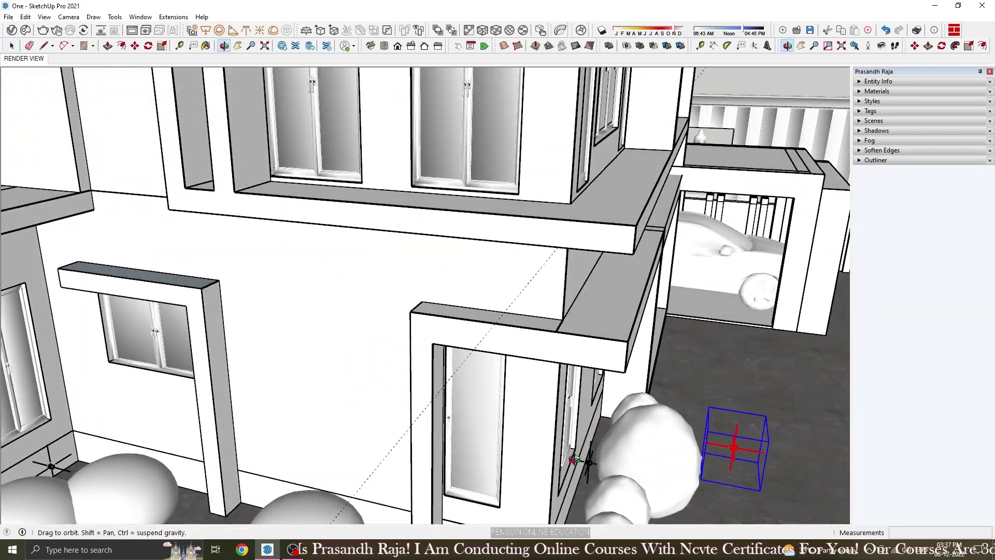
scroll(444, 433, down, 5)
scroll(444, 432, up, 10)
key(space)
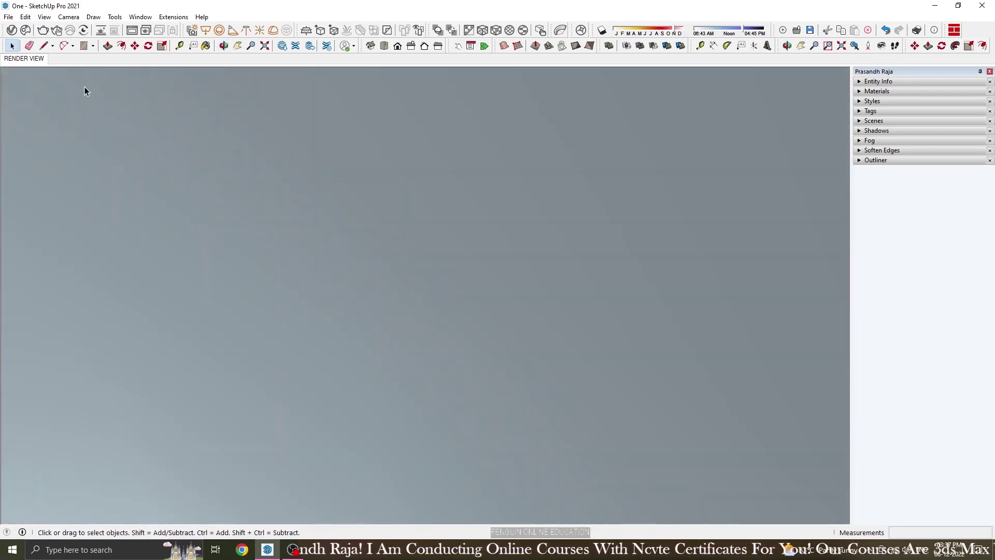
click(33, 60)
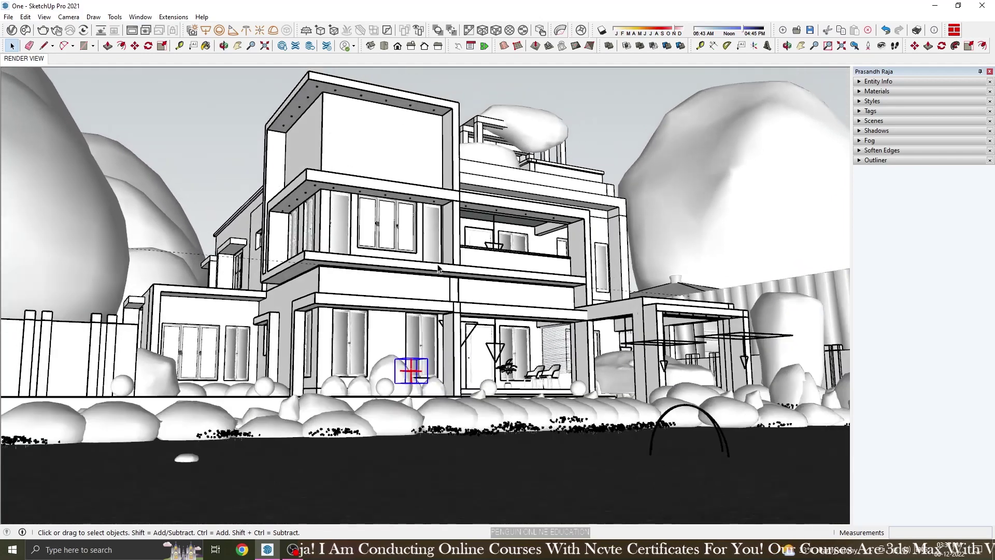
- Open the V-Ray Frame Buffer and start interactive rendering of the house
click(130, 32)
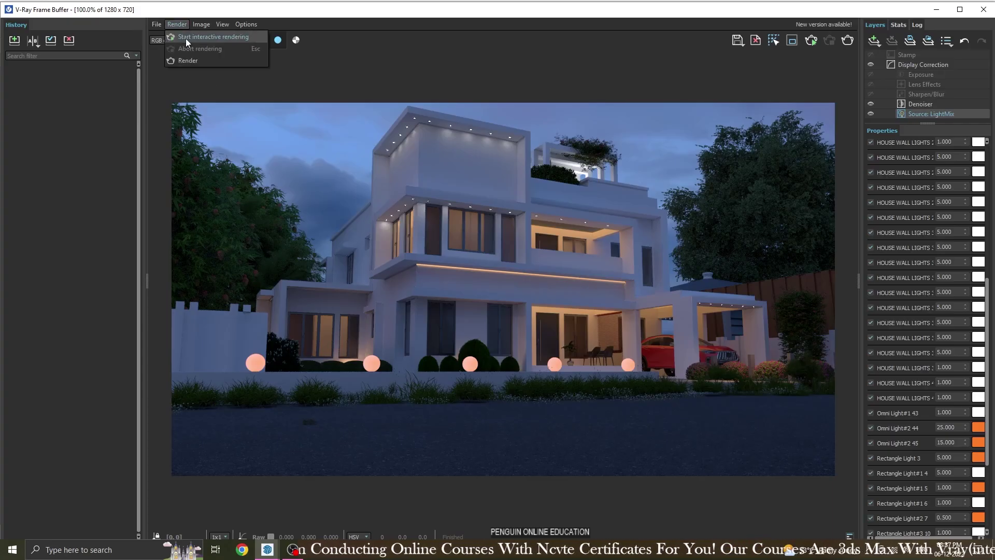
click(183, 37)
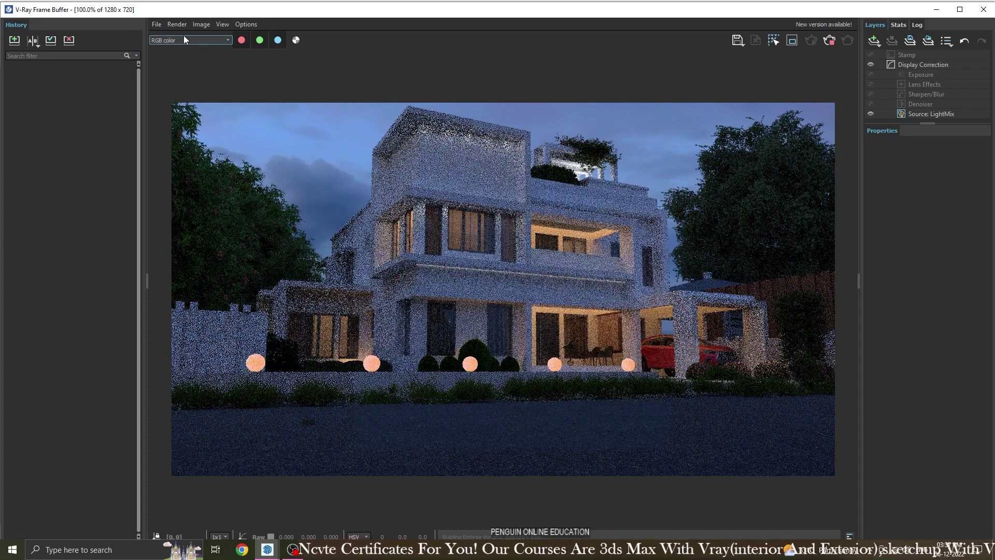
scroll(472, 372, up, 2)
scroll(446, 325, down, 1)
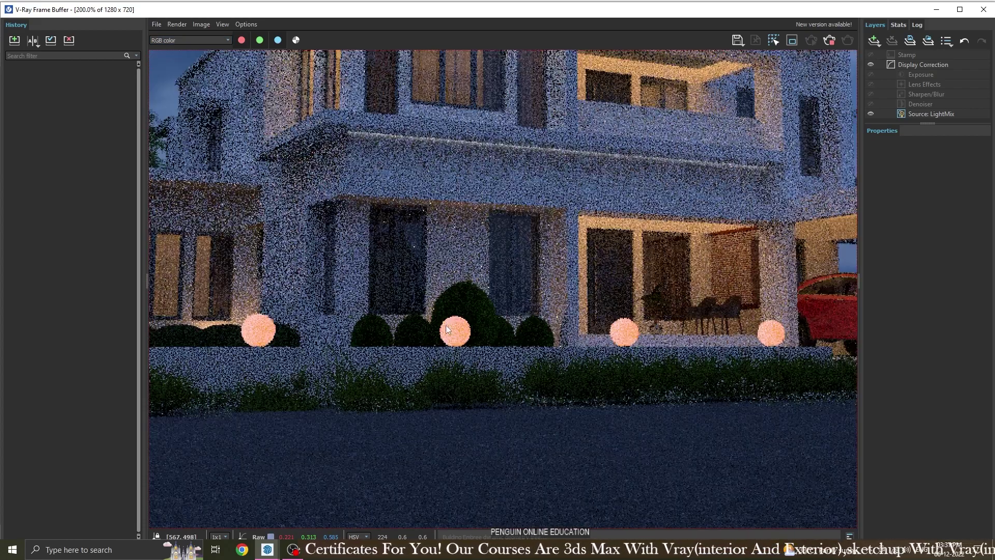
- Set Omni Light#2 44 to intensity 35 in the LightMix
click(929, 114)
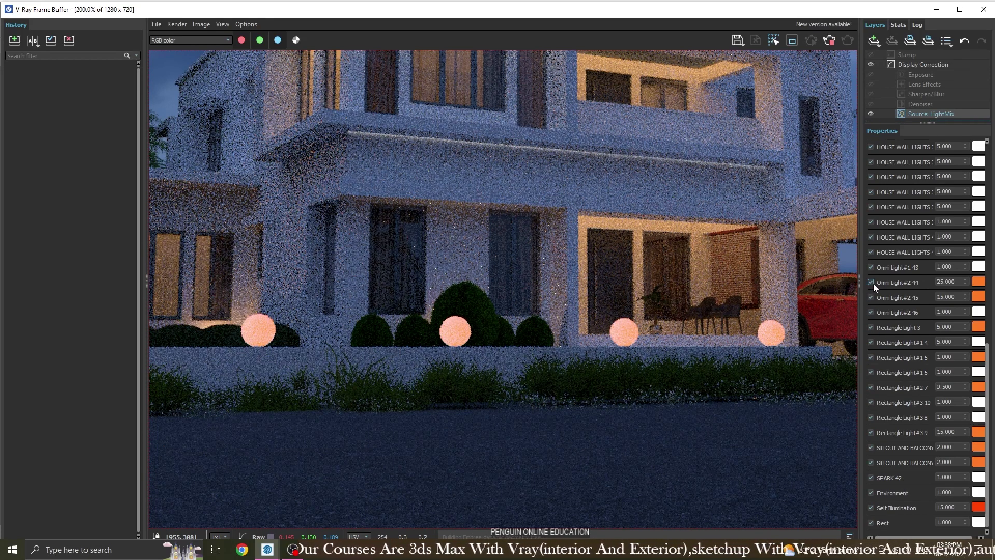
double_click(955, 283)
text(35)
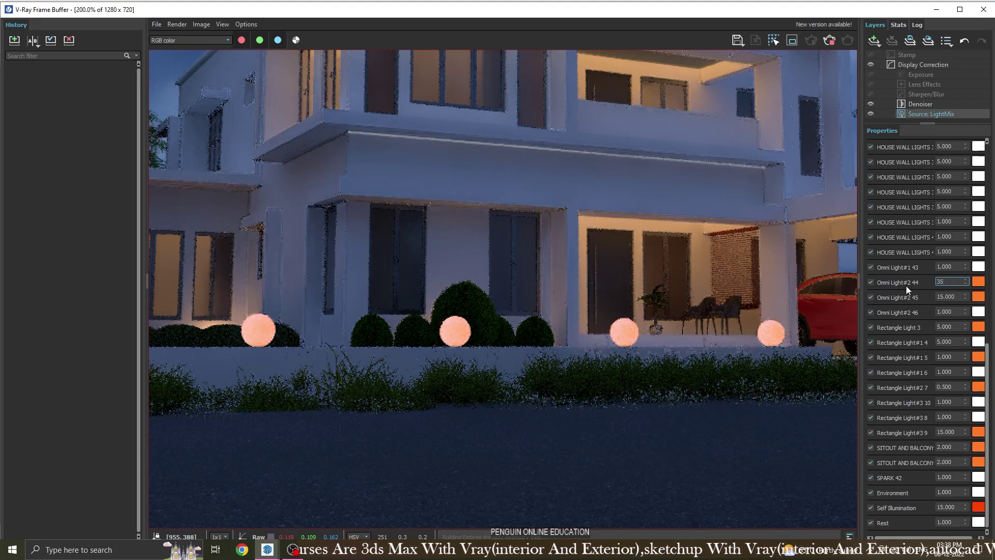
key(Return)
scroll(515, 321, down, 1)
scroll(496, 356, down, 1)
scroll(473, 382, up, 2)
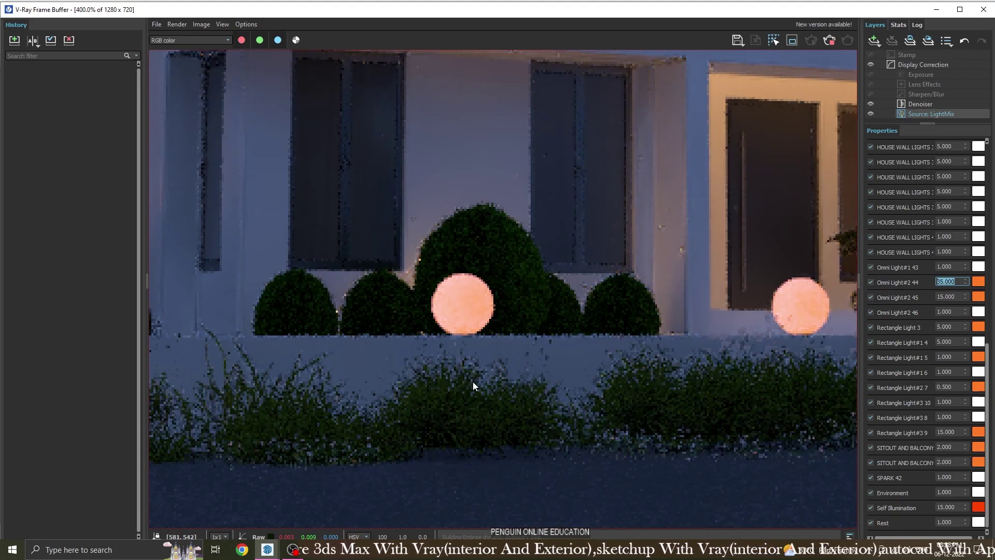
scroll(486, 367, down, 1)
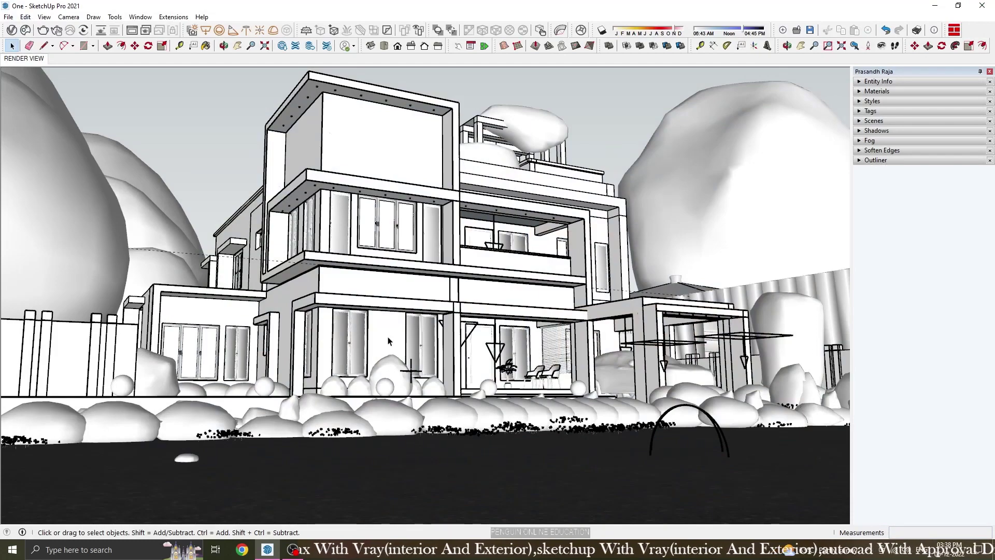
- Orbit and zoom to look along the rock border and kerb lamps toward the trees
mouse_move(498, 362)
middle_down()
mouse_move(530, 405)
mouse_move(691, 448)
middle_up()
scroll(530, 405, up, 3)
scroll(530, 406, up, 2)
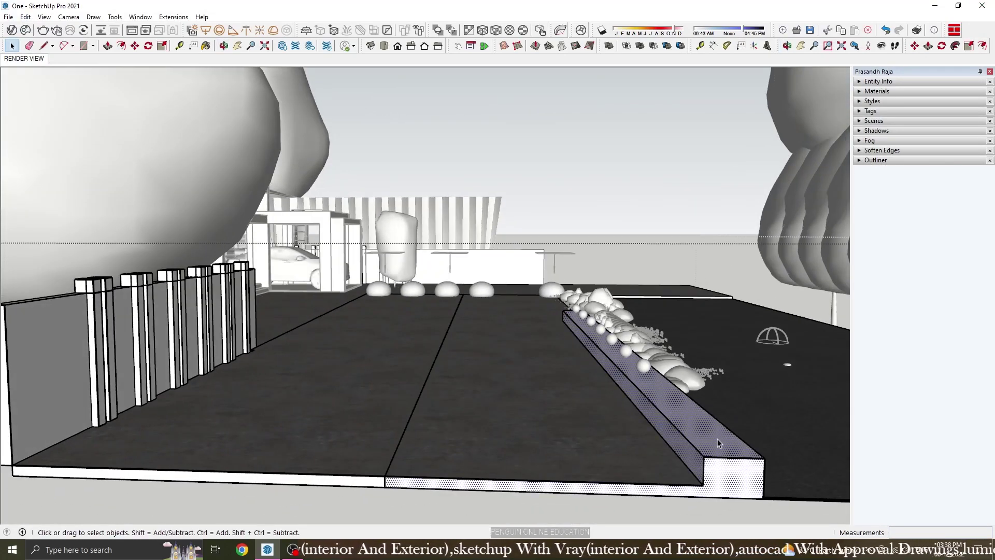
scroll(308, 440, up, 5)
mouse_move(309, 440)
middle_down()
mouse_move(756, 363)
mouse_move(332, 421)
middle_up()
scroll(332, 421, down, 3)
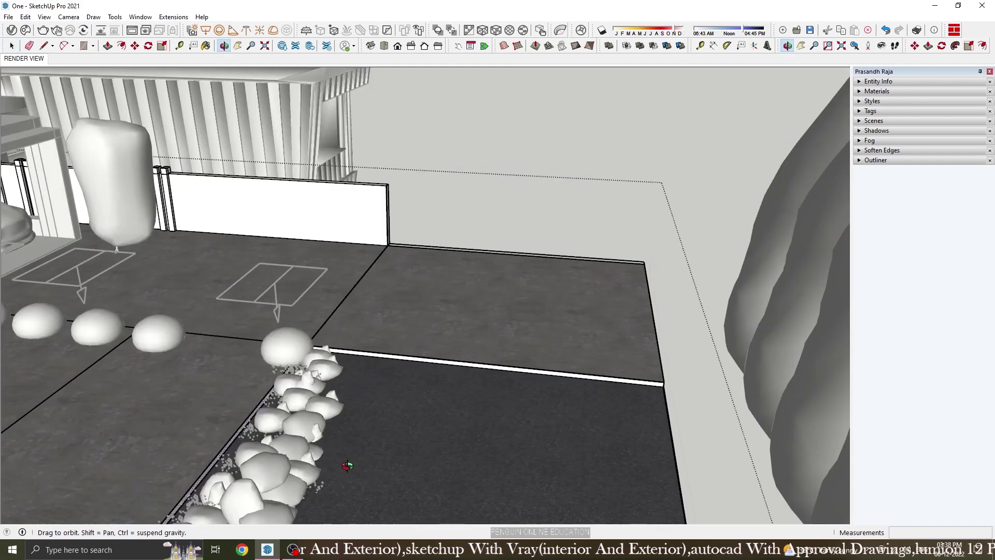
mouse_move(344, 467)
middle_down()
mouse_move(213, 473)
mouse_move(777, 473)
middle_up()
scroll(819, 459, up, 3)
scroll(820, 459, up, 2)
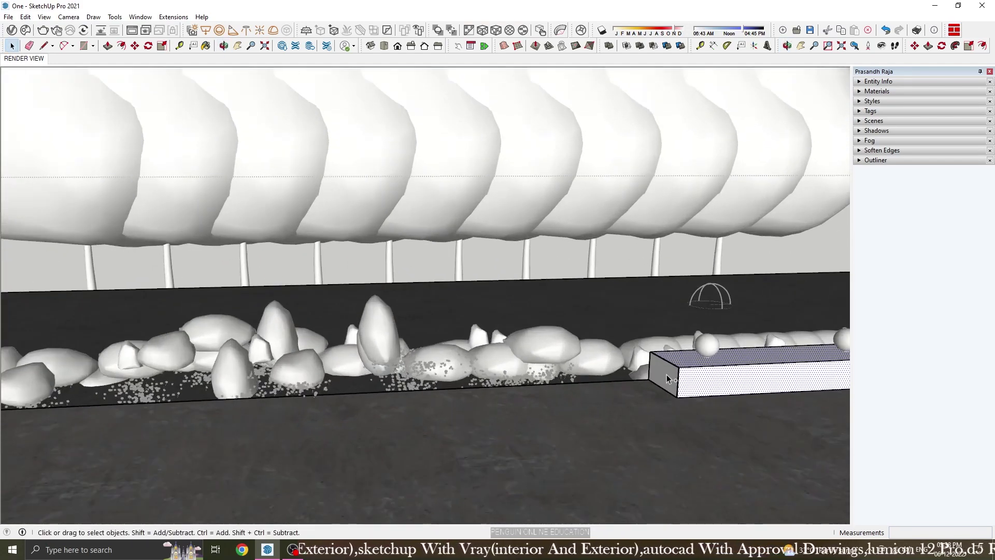
- Add Concrete_Reflective_A01_2m from the V-Ray Concrete library and apply it to the long box
click(12, 31)
click(407, 276)
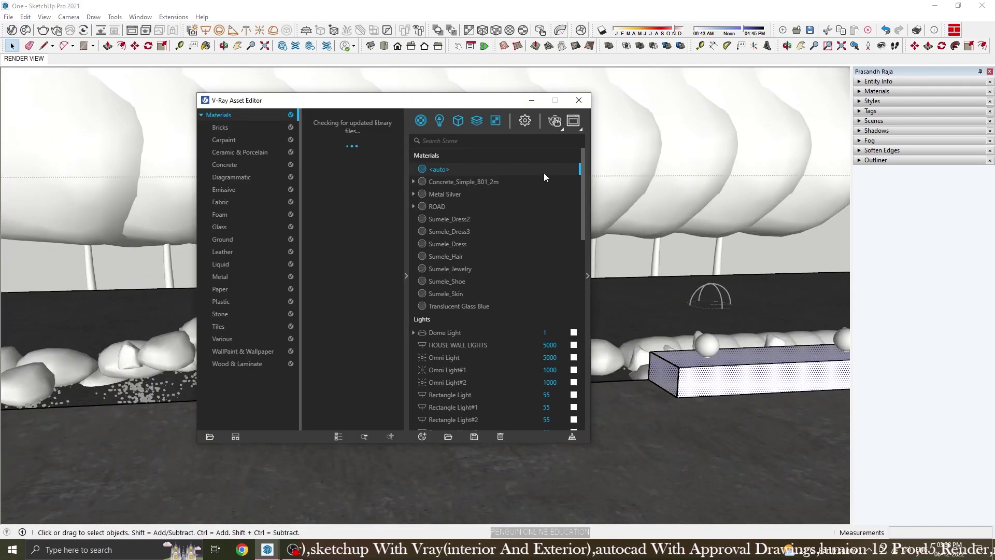
click(226, 165)
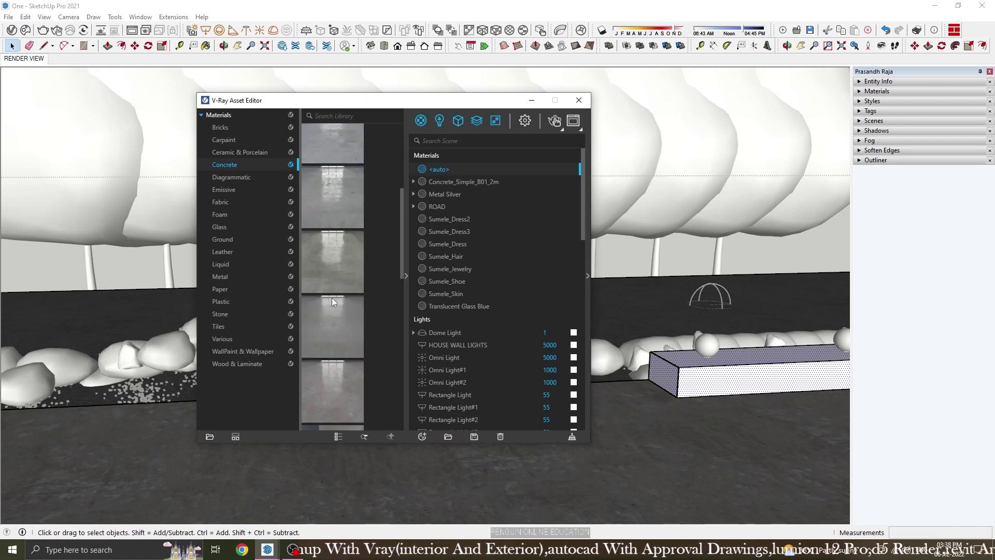
drag(342, 234, 455, 260)
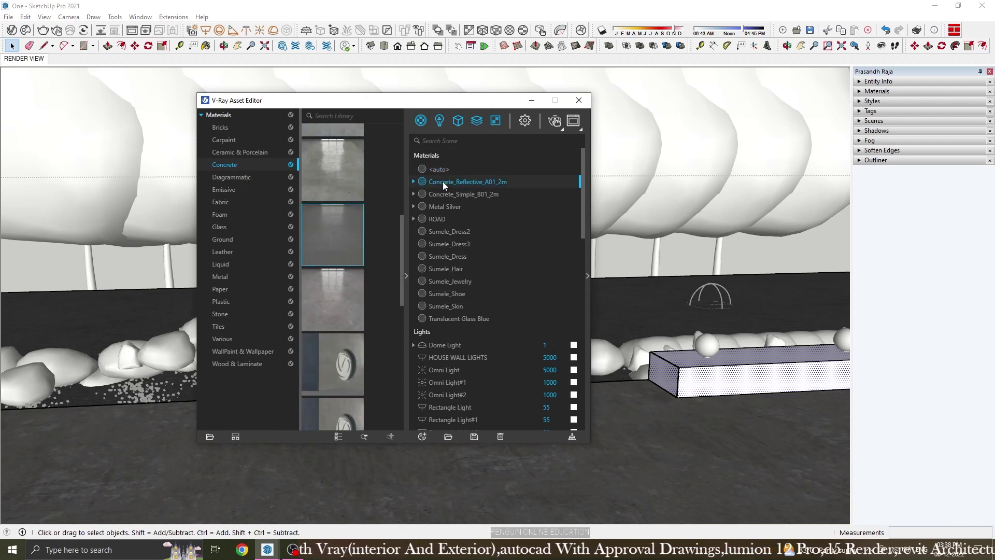
right_click(443, 182)
click(469, 203)
click(578, 100)
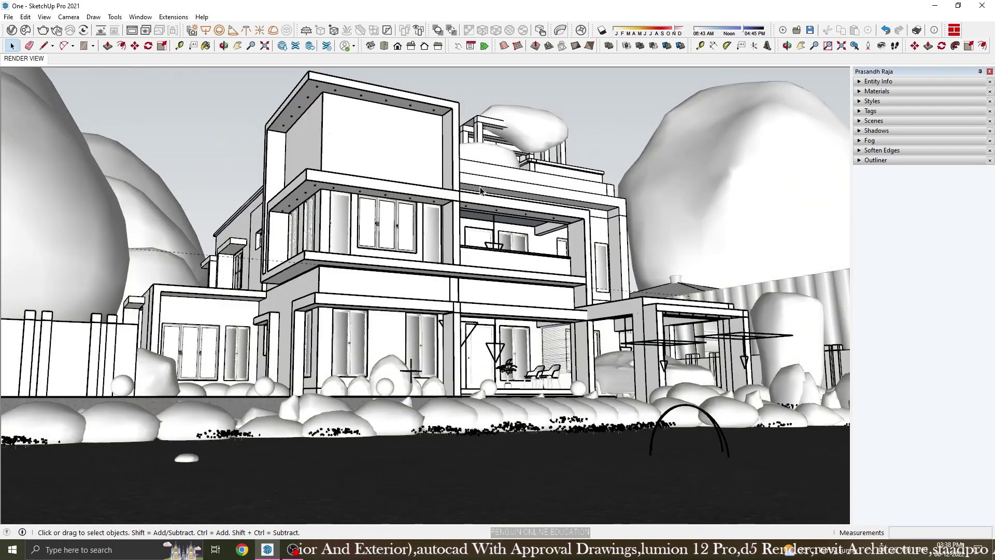
- Enter the fence group and select two of the fence posts
middle_drag(558, 101, 379, 375)
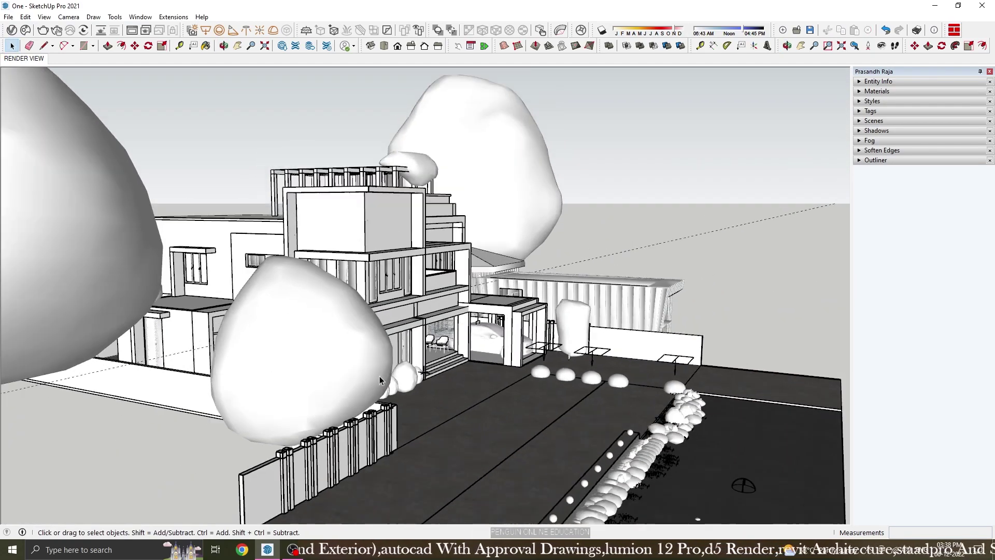
scroll(379, 375, up, 3)
click(153, 440)
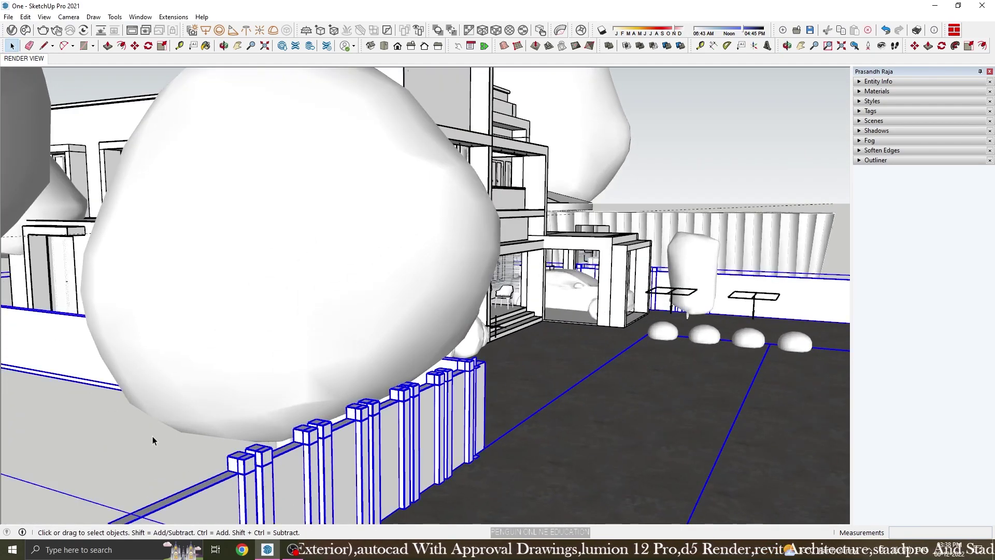
double_click(313, 454)
click(284, 450)
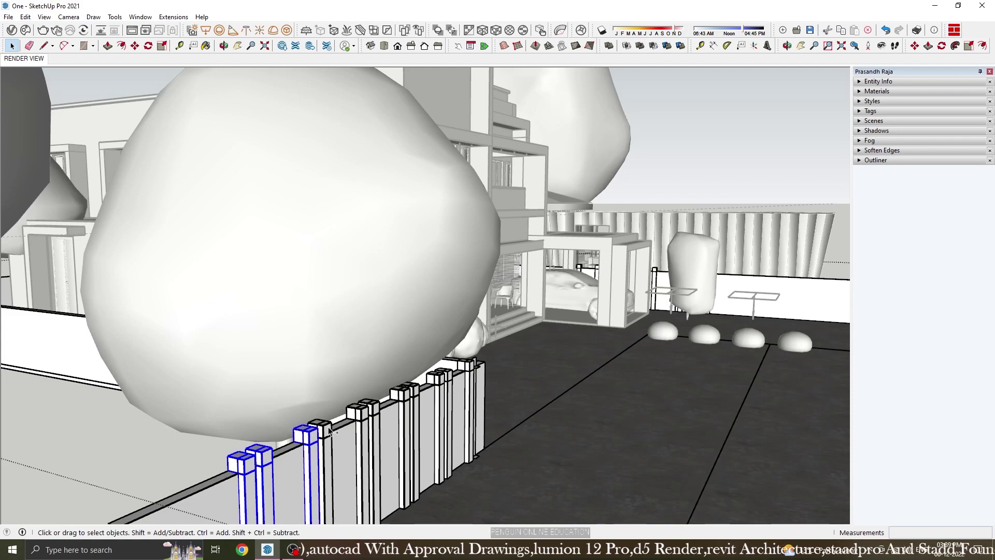
scroll(381, 411, up, 1)
scroll(371, 407, up, 1)
scroll(358, 402, up, 1)
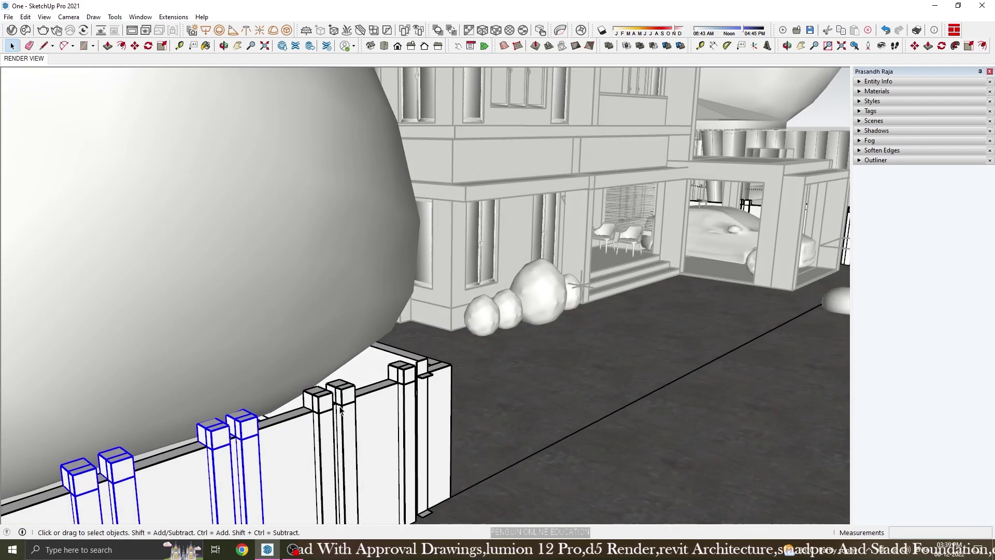
scroll(343, 395, up, 1)
mouse_move(342, 394)
middle_down()
mouse_move(355, 373)
mouse_move(320, 365)
middle_up()
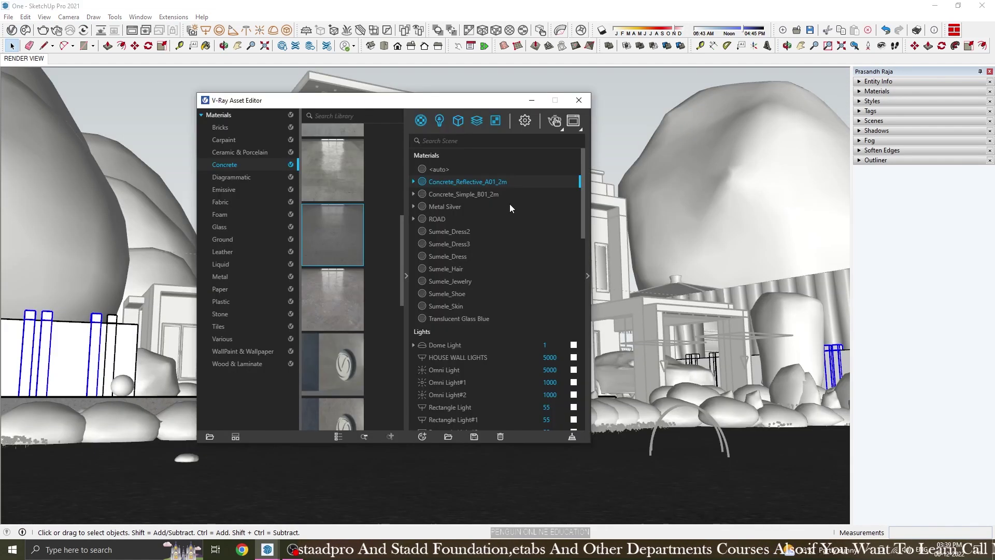
- Apply Concrete_Reflective_A01_2m to the selected fence posts
right_click(468, 181)
click(490, 195)
click(578, 100)
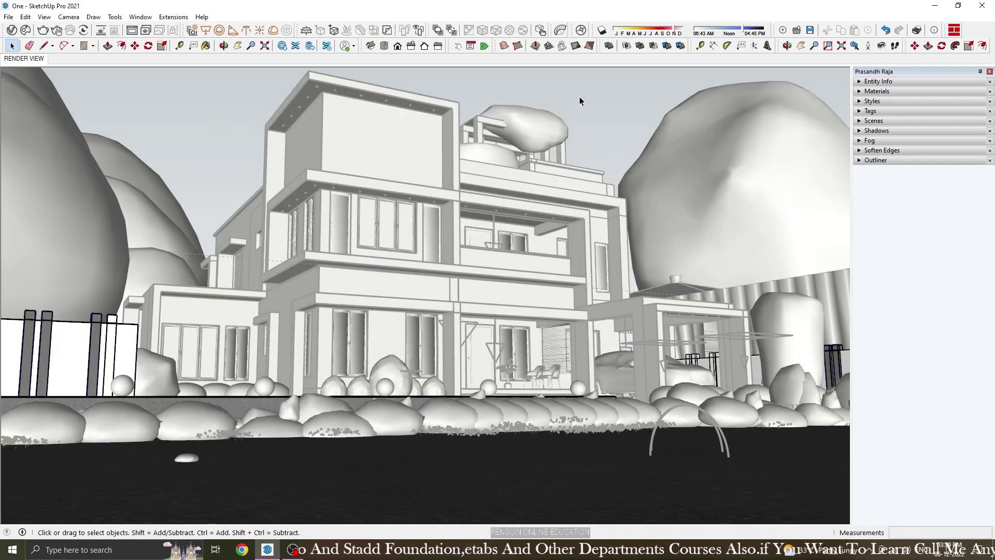
mouse_move(579, 99)
middle_down()
mouse_move(260, 312)
mouse_move(239, 352)
middle_up()
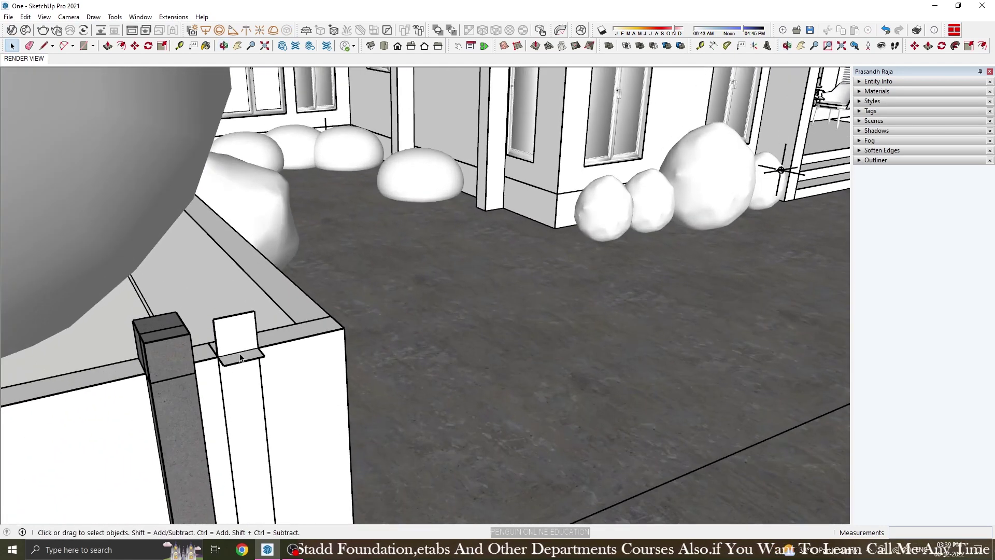
- Push/Pull the post's top face up 15.5 cm
scroll(234, 357, up, 2)
key(p)
scroll(229, 362, up, 3)
click(229, 361)
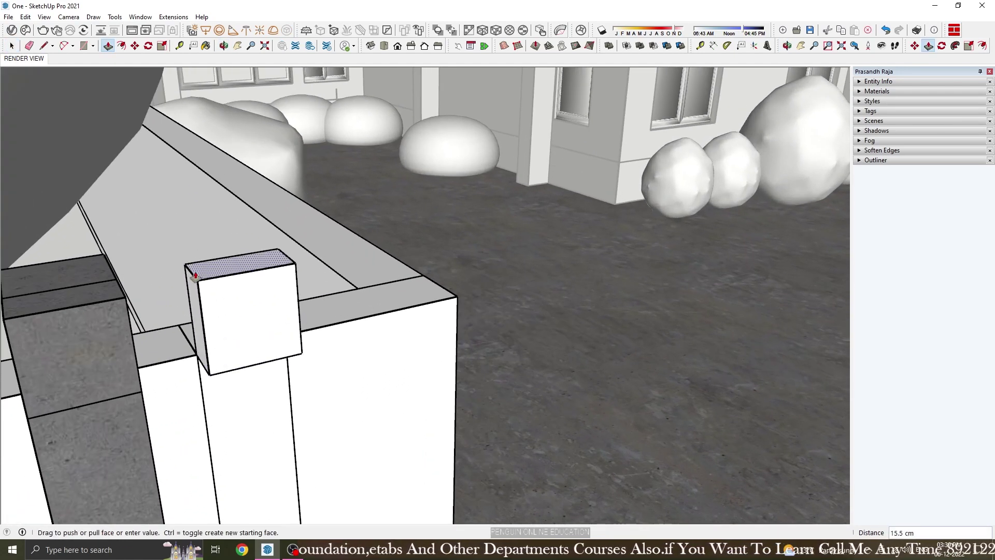
click(182, 276)
mouse_move(183, 276)
middle_down()
mouse_move(262, 311)
mouse_move(262, 271)
mouse_move(233, 290)
middle_up()
- Draw a rectangle on the box and push the new post down 150 cm
key(r)
middle_drag(218, 324, 230, 319)
click(230, 318)
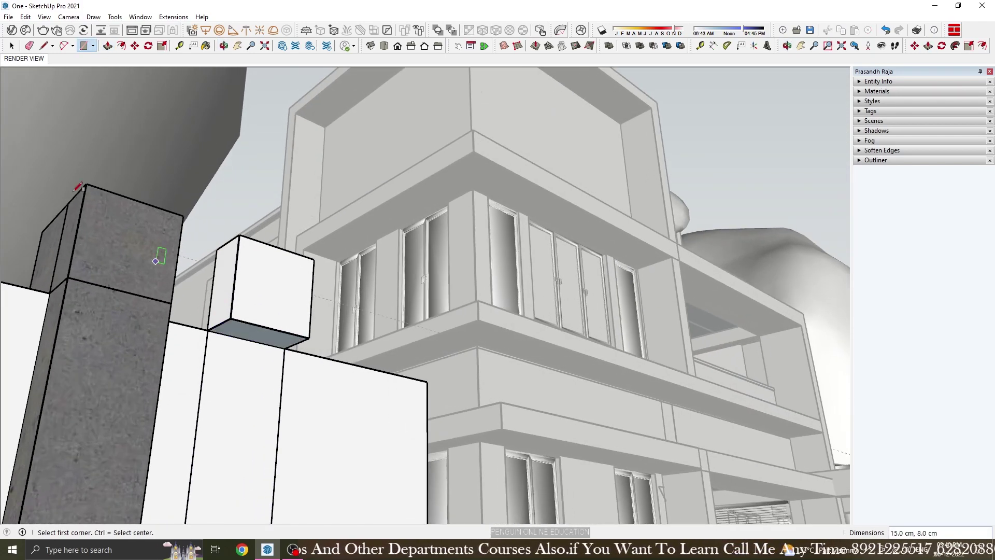
click(108, 46)
click(265, 332)
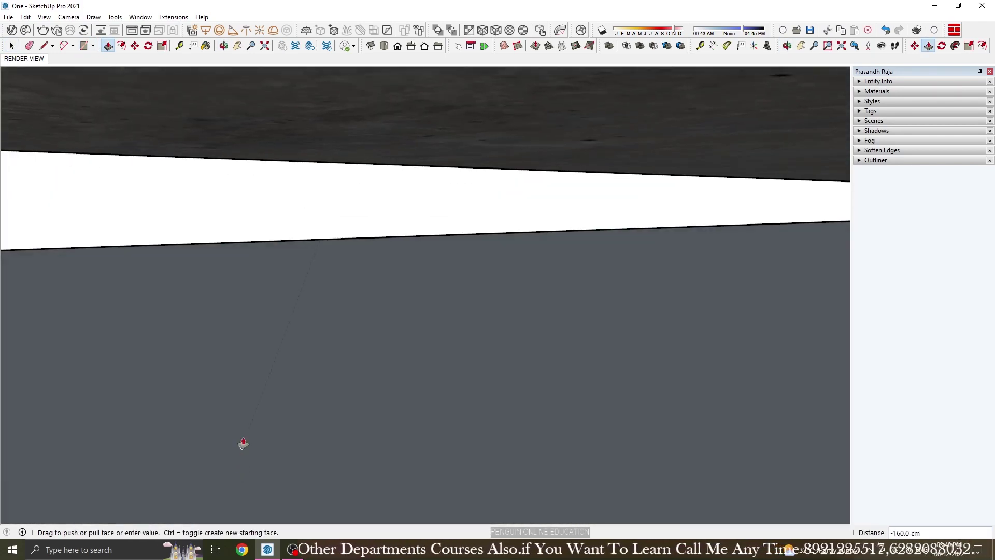
scroll(330, 219, up, 2)
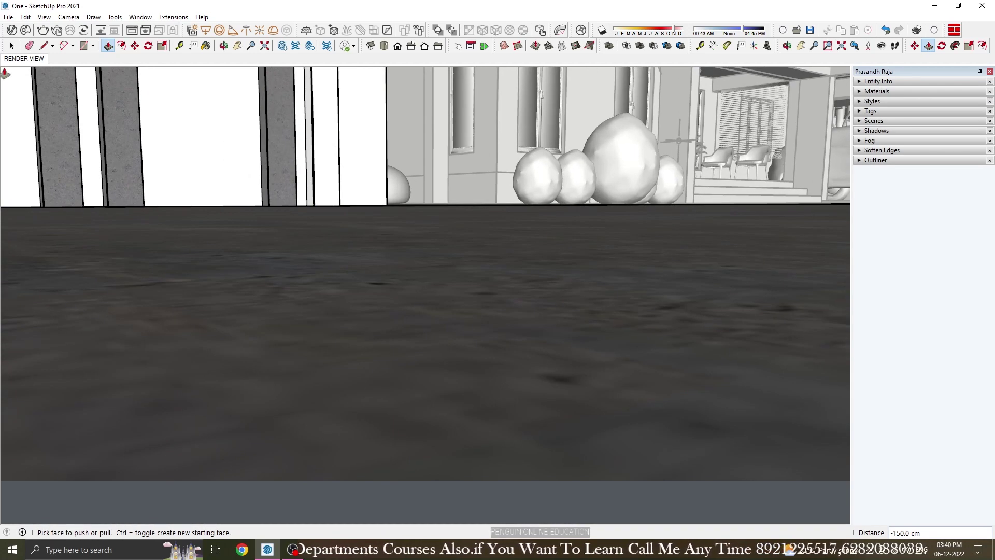
scroll(317, 166, down, 1)
click(323, 176)
mouse_move(303, 175)
middle_down()
mouse_move(273, 387)
mouse_move(662, 94)
middle_up()
middle_drag(187, 64, 311, 231)
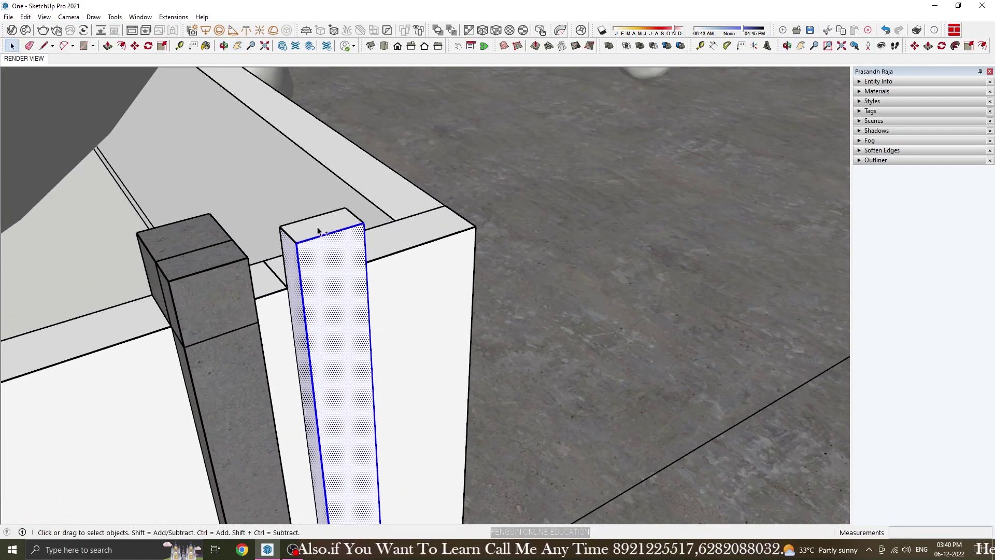
- Apply the reflective concrete to the new post and return to the wide house view
right_click(440, 181)
click(467, 204)
click(578, 102)
click(474, 152)
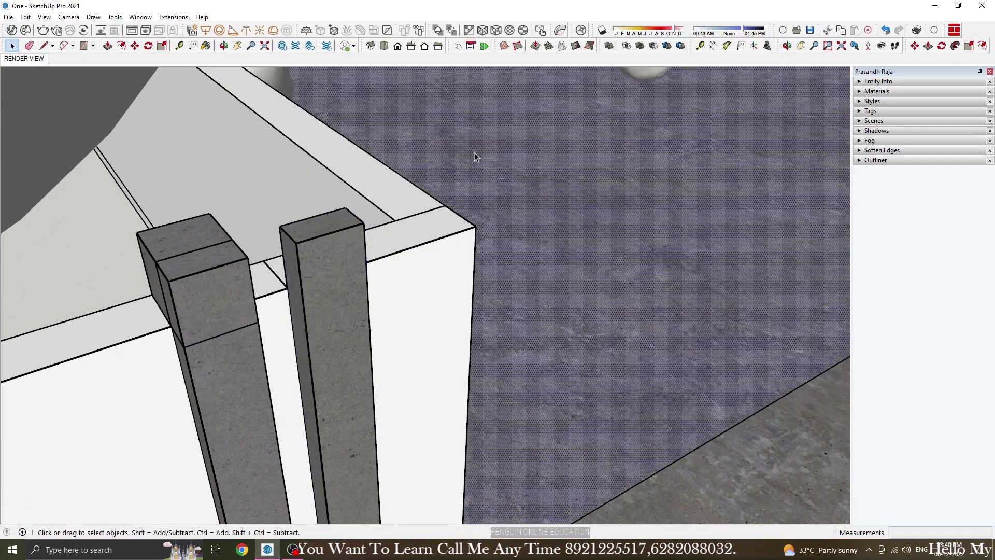
key(Page_Down)
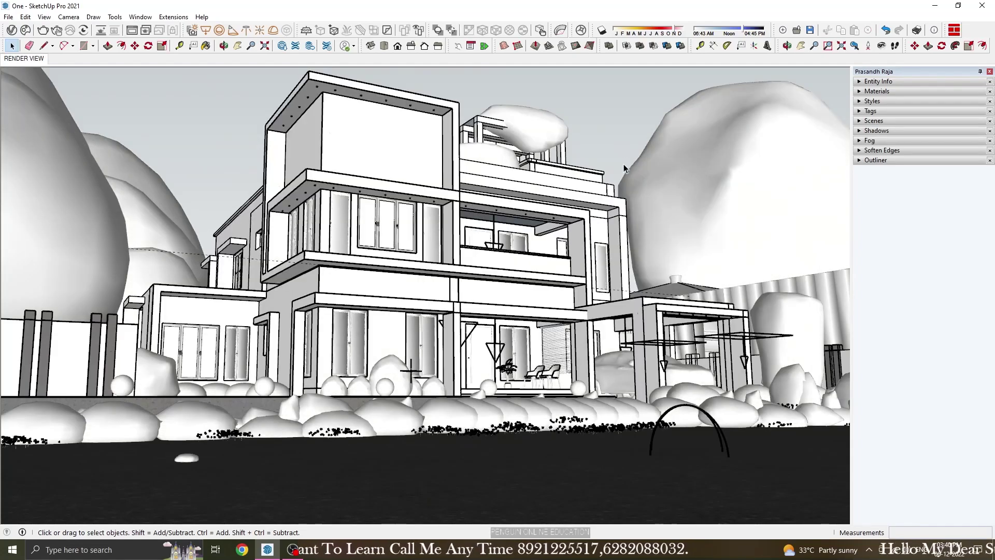
- Select the carport column and apply the reflective concrete material to it
scroll(620, 368, up, 8)
click(621, 368)
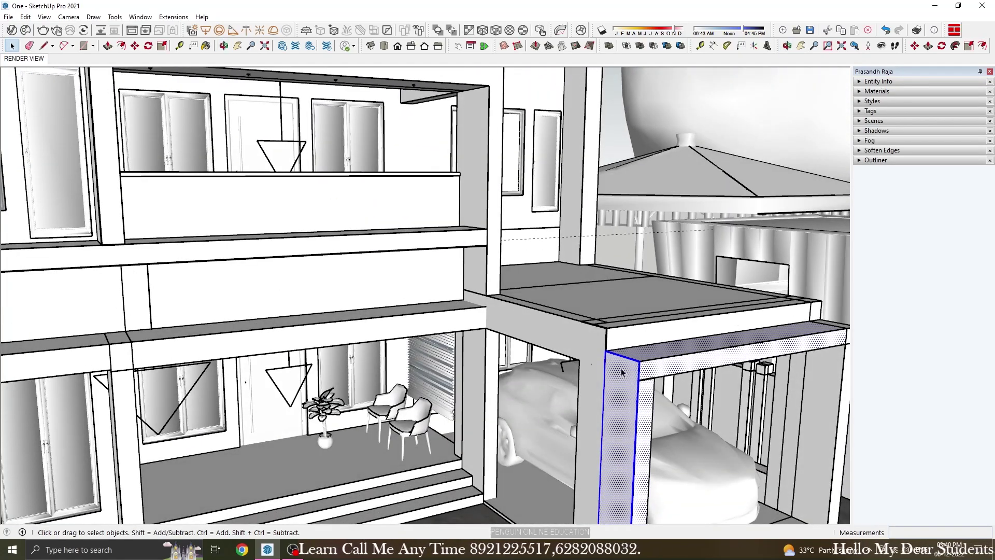
scroll(674, 373, down, 5)
scroll(777, 368, up, 2)
scroll(826, 358, up, 3)
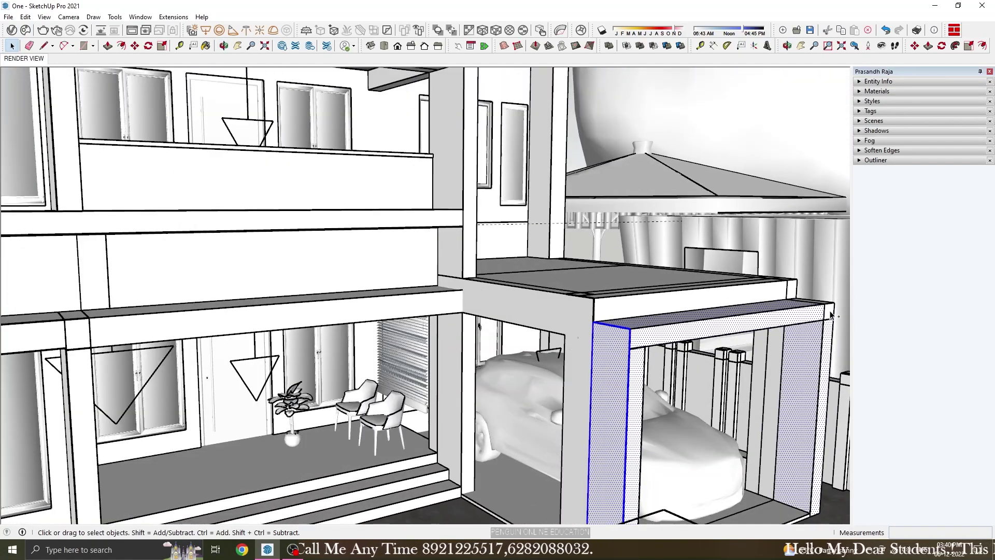
scroll(831, 314, up, 5)
click(192, 30)
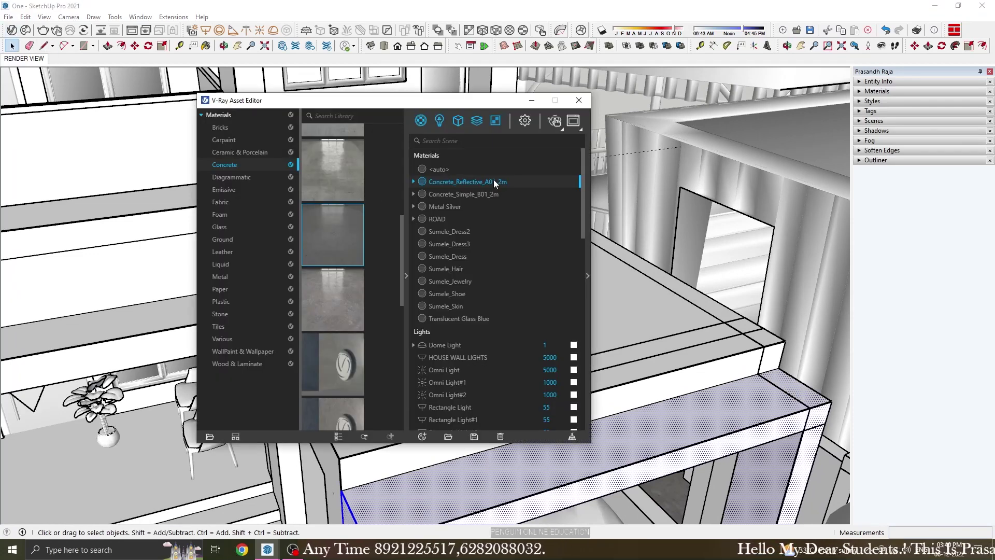
click(579, 100)
scroll(584, 321, down, 5)
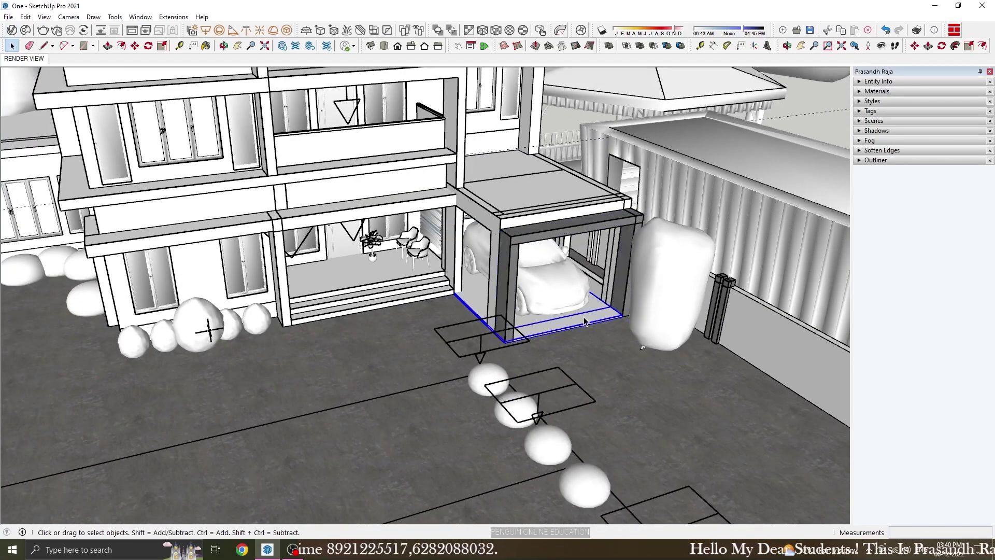
- Select the carport beam and column face, then return to the RENDER VIEW scene
click(13, 30)
click(579, 100)
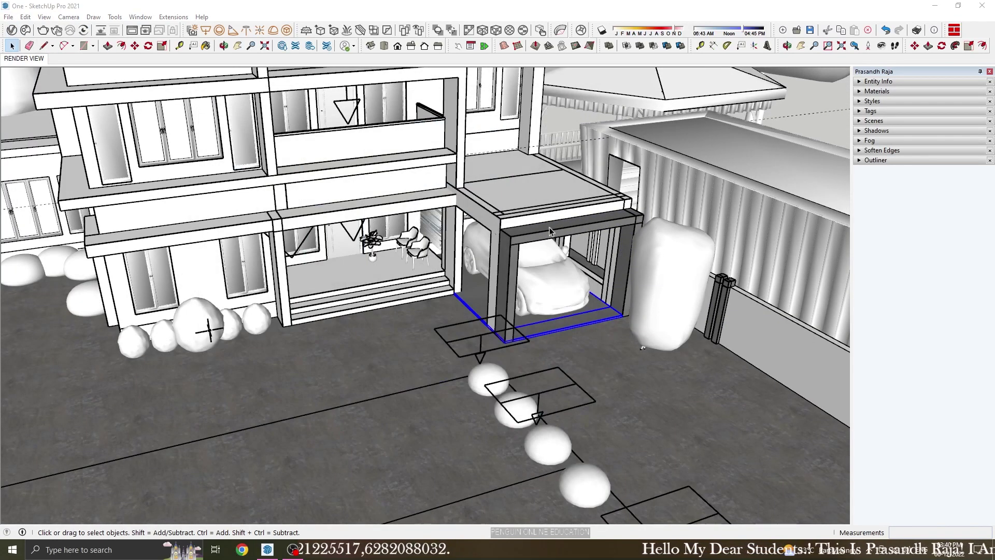
scroll(525, 220, up, 3)
scroll(525, 220, down, 4)
scroll(525, 220, up, 3)
click(519, 211)
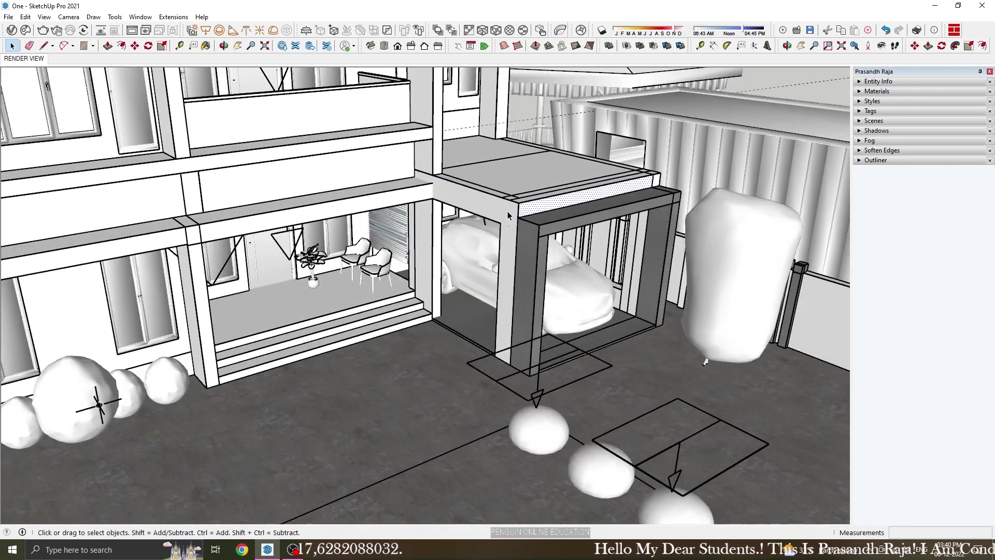
scroll(359, 243, down, 3)
middle_drag(359, 243, 290, 223)
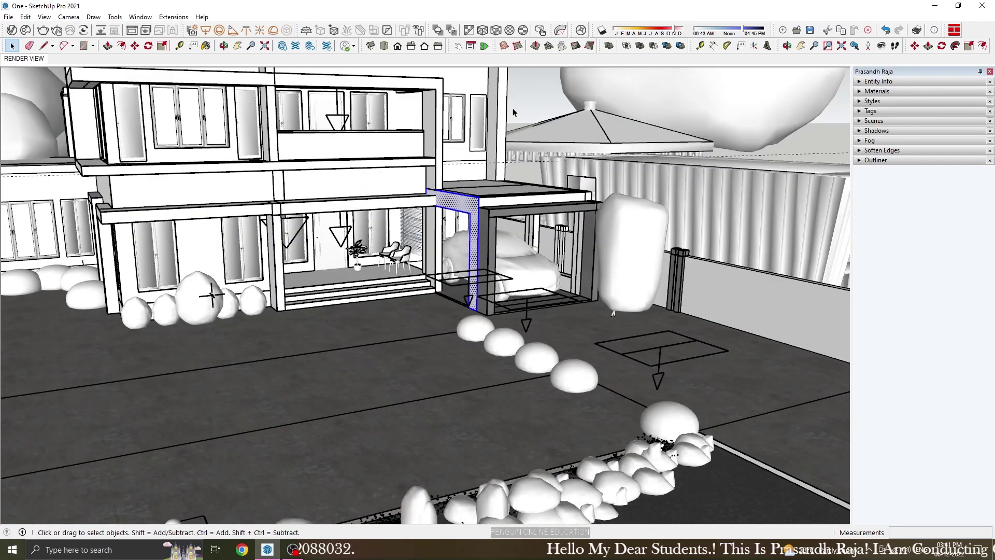
click(29, 60)
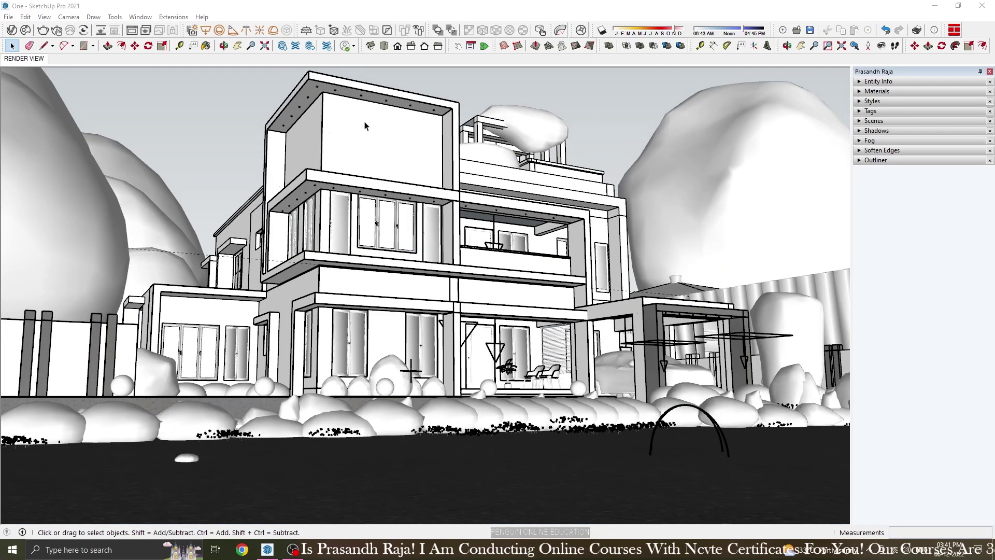
- Import Wood Black 18-35 from Chaos Cosmos and apply it to the upper block's front walls
scroll(365, 125, up, 3)
scroll(389, 229, up, 2)
click(365, 259)
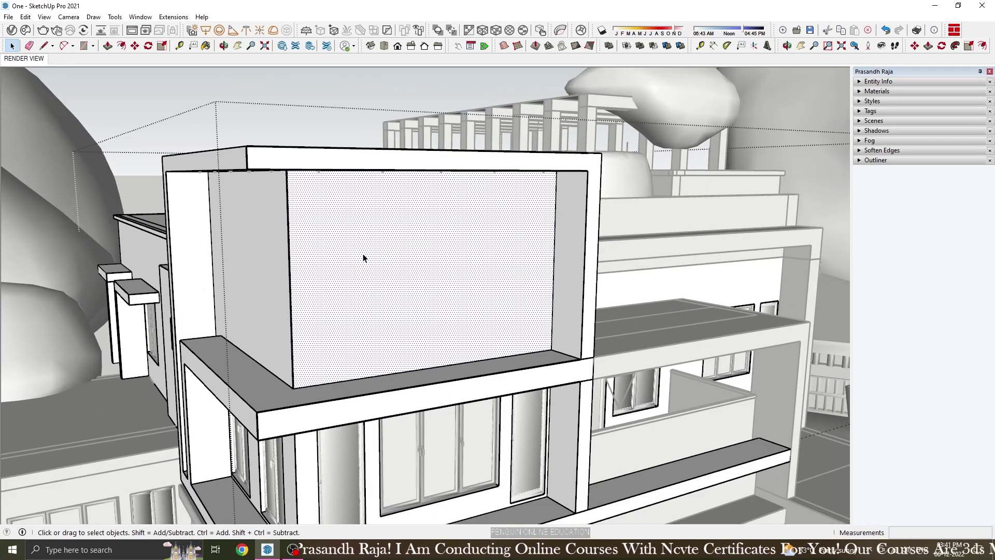
middle_drag(365, 259, 385, 177)
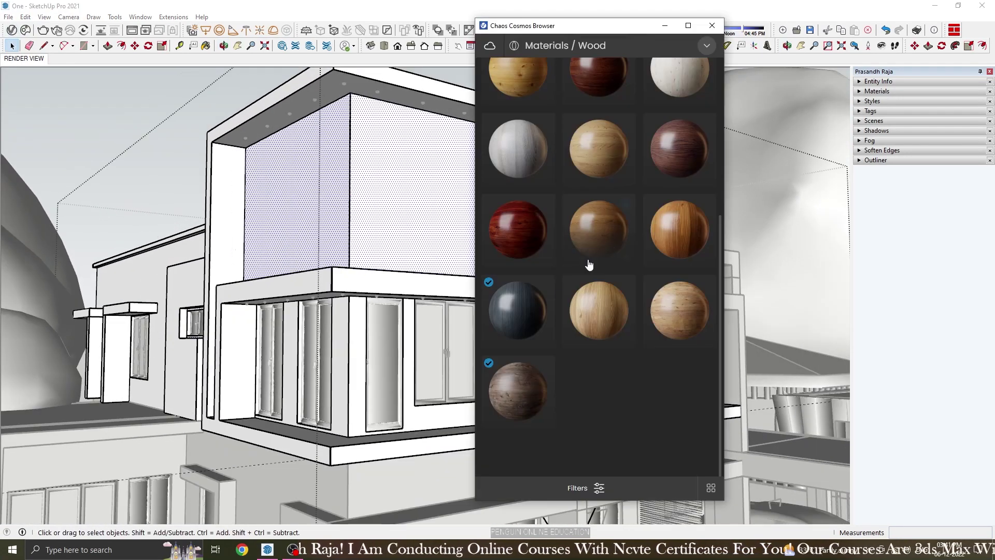
click(527, 396)
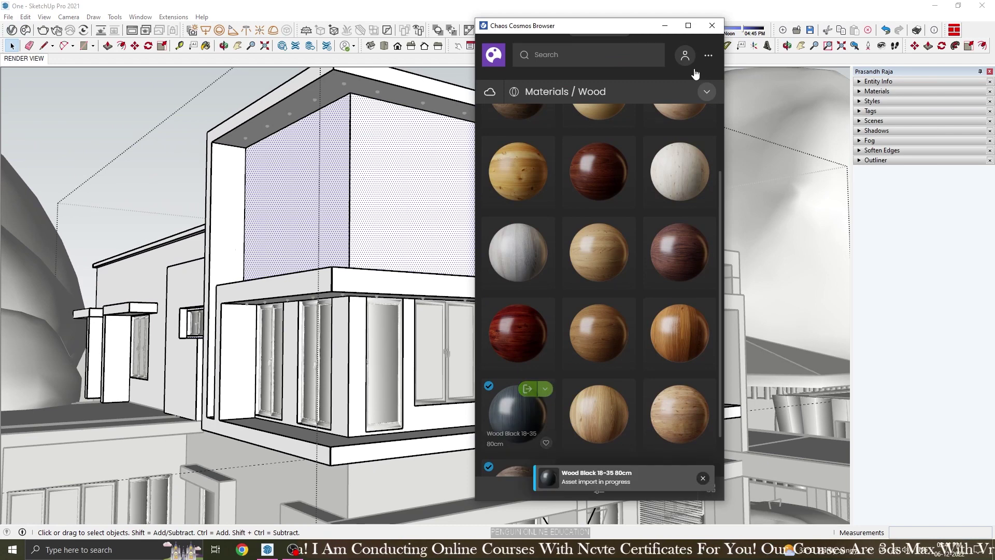
click(713, 27)
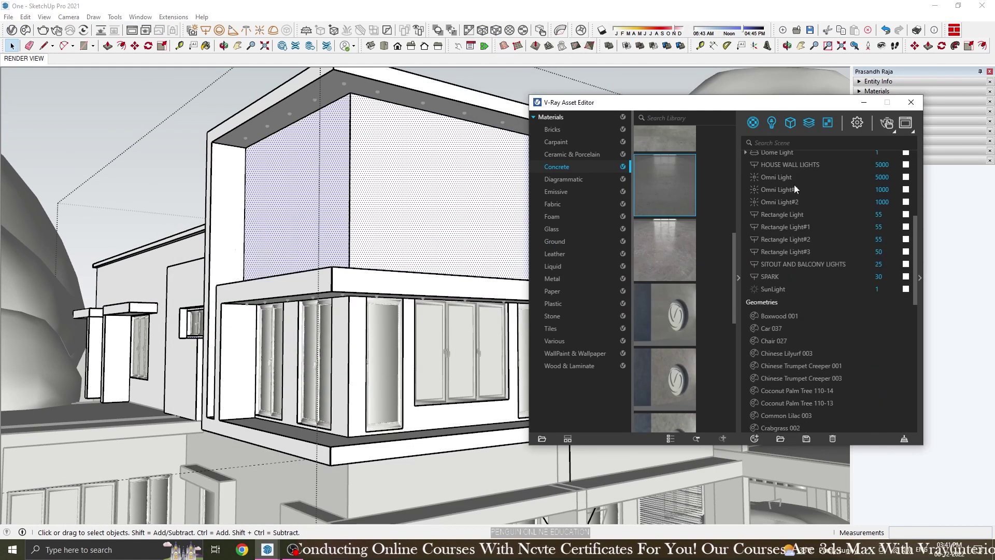
right_click(797, 282)
click(823, 310)
click(911, 102)
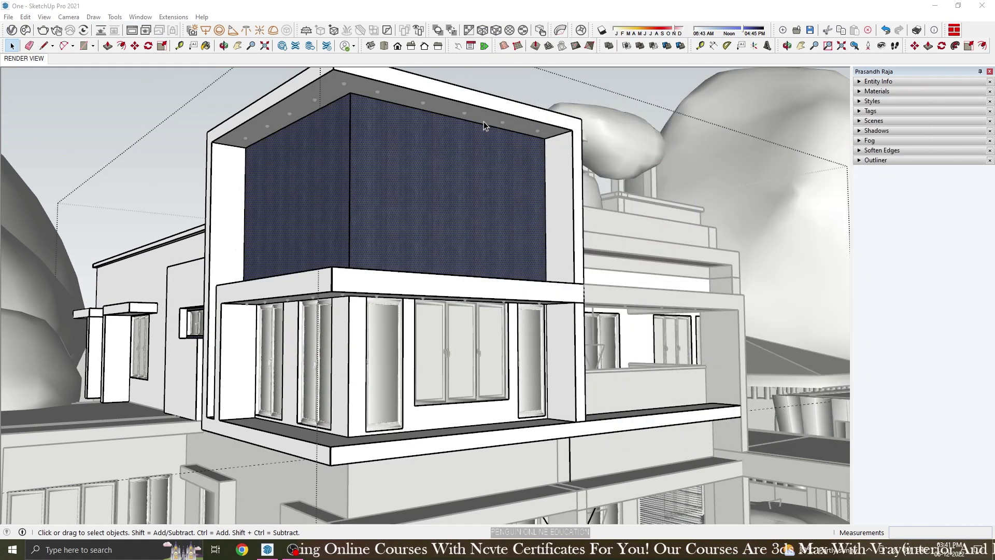
- Set the wood texture width to 110 cm
scroll(425, 213, up, 3)
scroll(424, 213, up, 3)
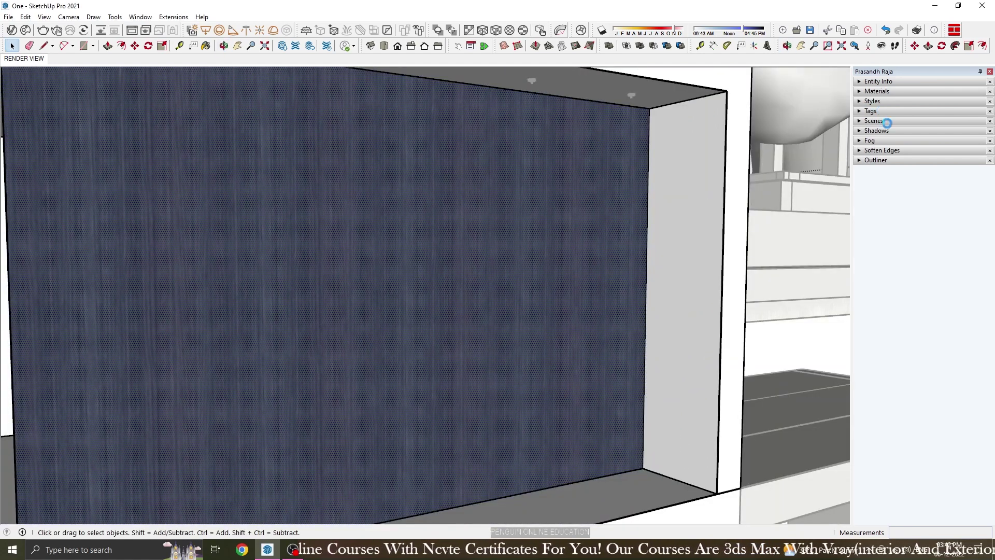
text(110)
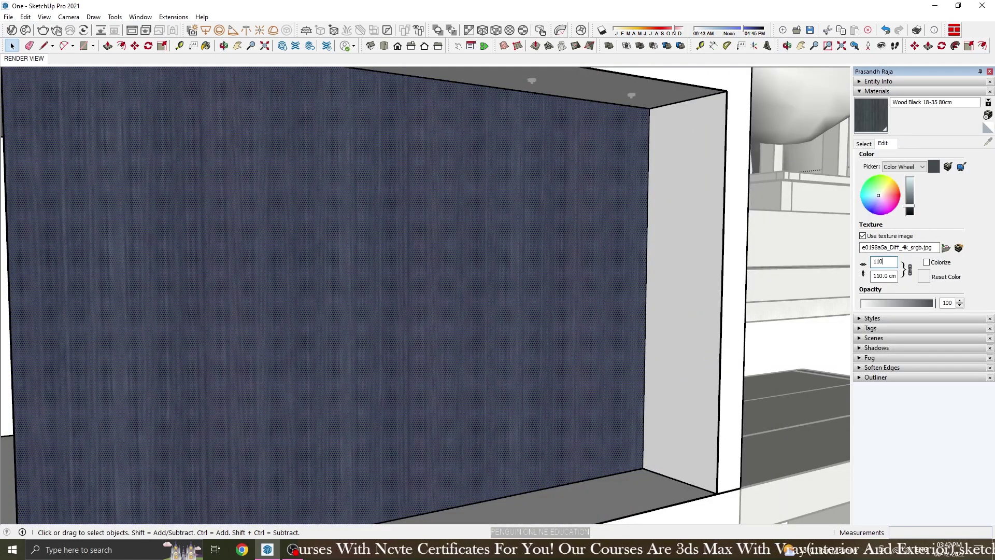
click(25, 59)
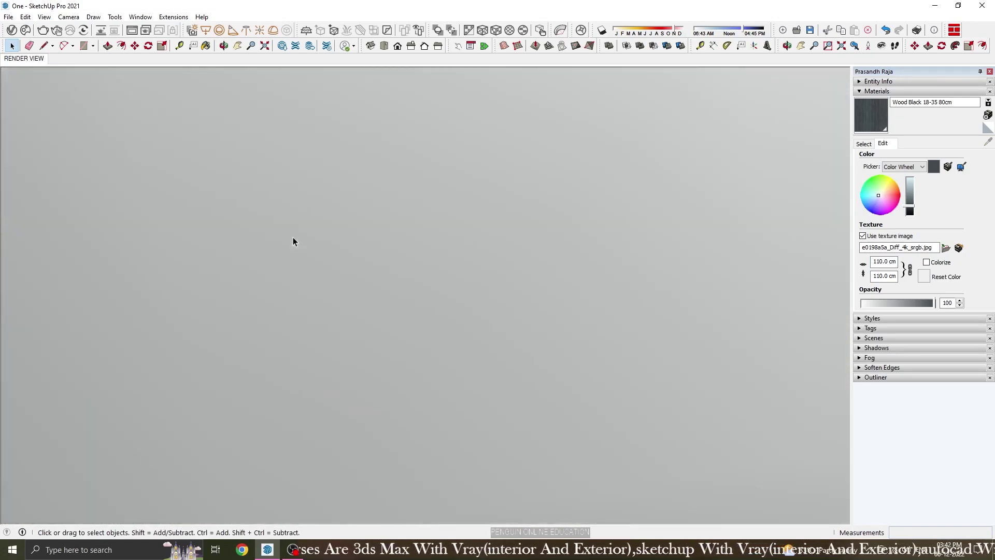
- Orbit and zoom to a low close-up of the boundary wall beside the fence posts
middle_drag(293, 242, 341, 381)
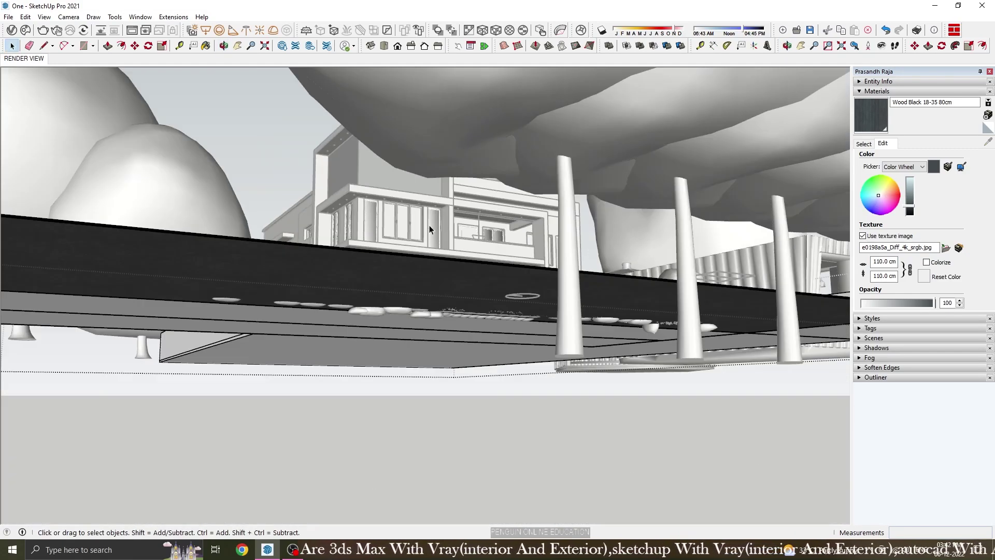
scroll(341, 381, up, 3)
scroll(352, 386, up, 2)
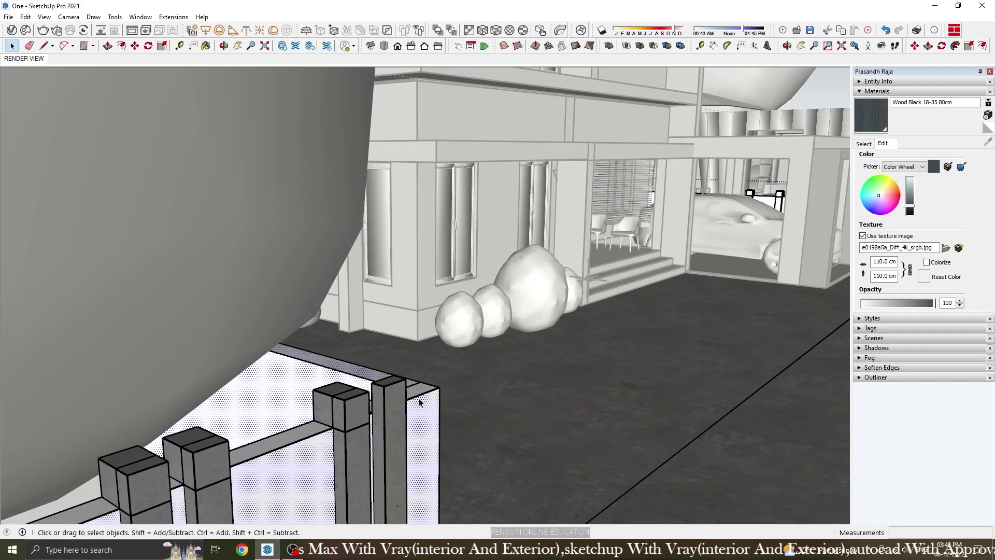
scroll(390, 404, up, 2)
middle_drag(221, 460, 280, 394)
scroll(280, 394, up, 2)
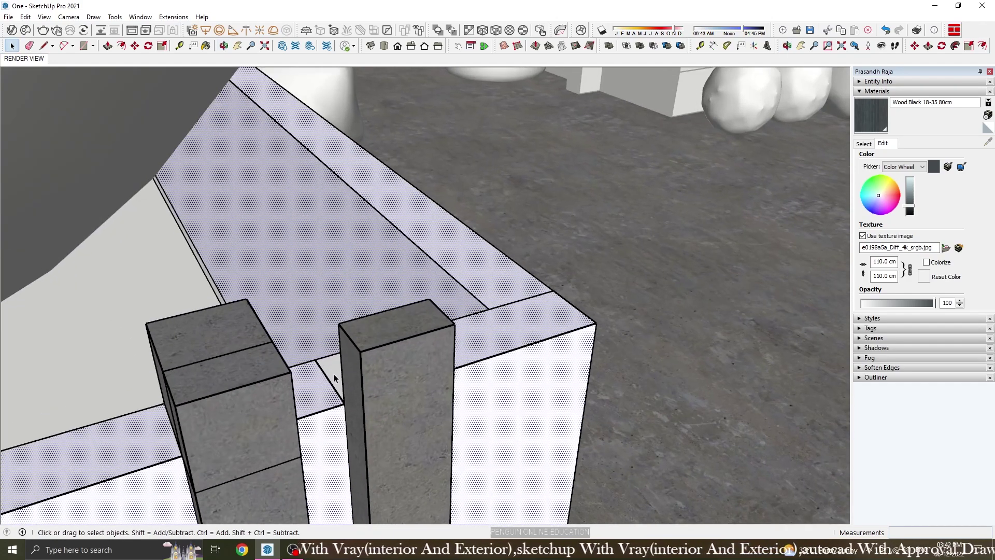
scroll(285, 384, down, 2)
scroll(291, 373, down, 2)
scroll(290, 373, down, 3)
mouse_move(769, 404)
middle_down()
mouse_move(788, 275)
mouse_move(675, 282)
middle_up()
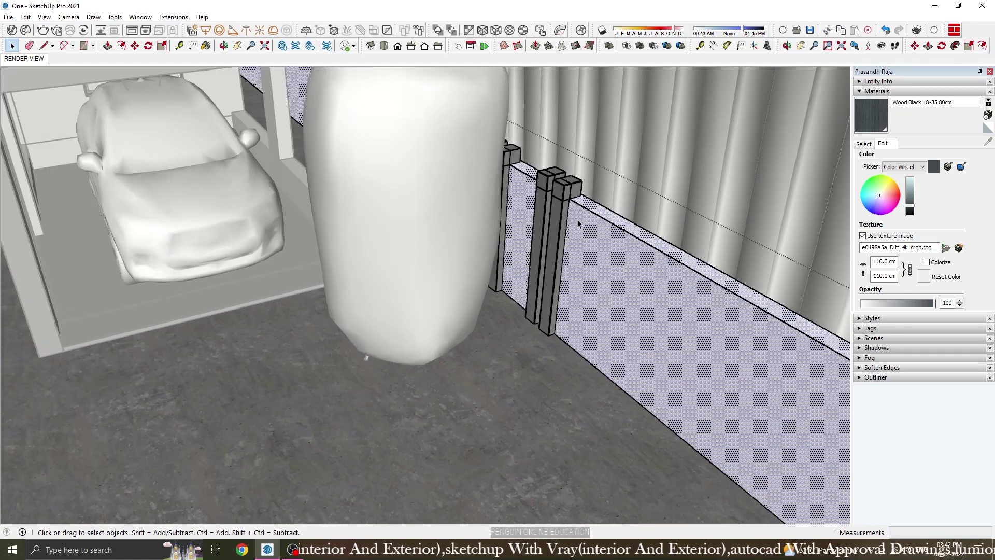
scroll(579, 223, down, 3)
scroll(579, 223, down, 2)
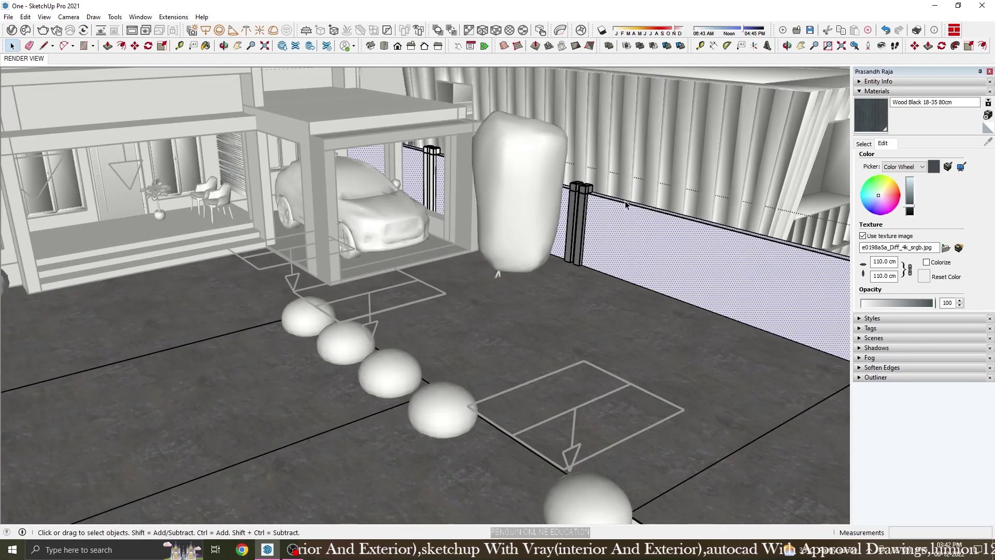
- Drag Bricks_Concrete_F02_2m from the Bricks library onto the wall and scale it to 150 cm
click(11, 30)
drag(610, 102, 542, 85)
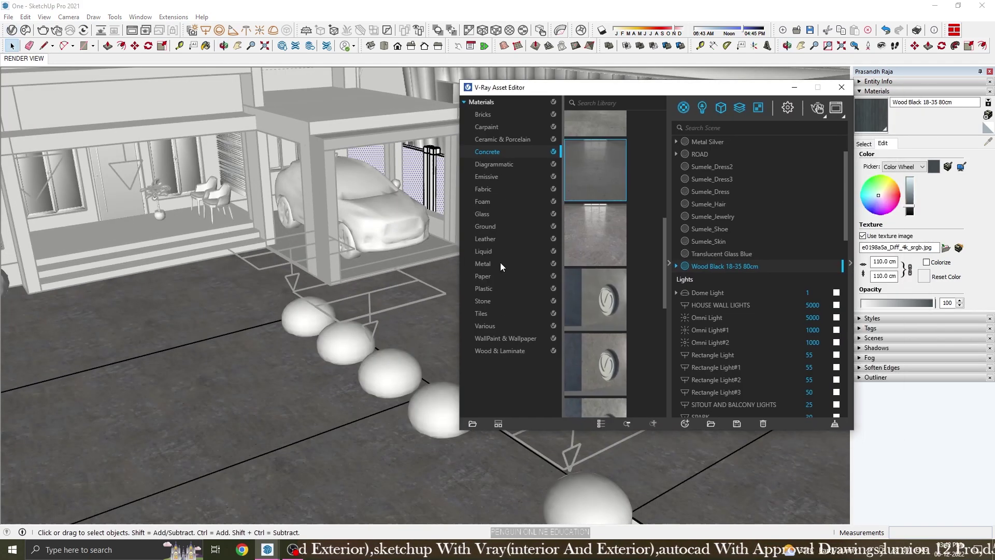
click(491, 312)
drag(626, 93, 434, 86)
click(293, 106)
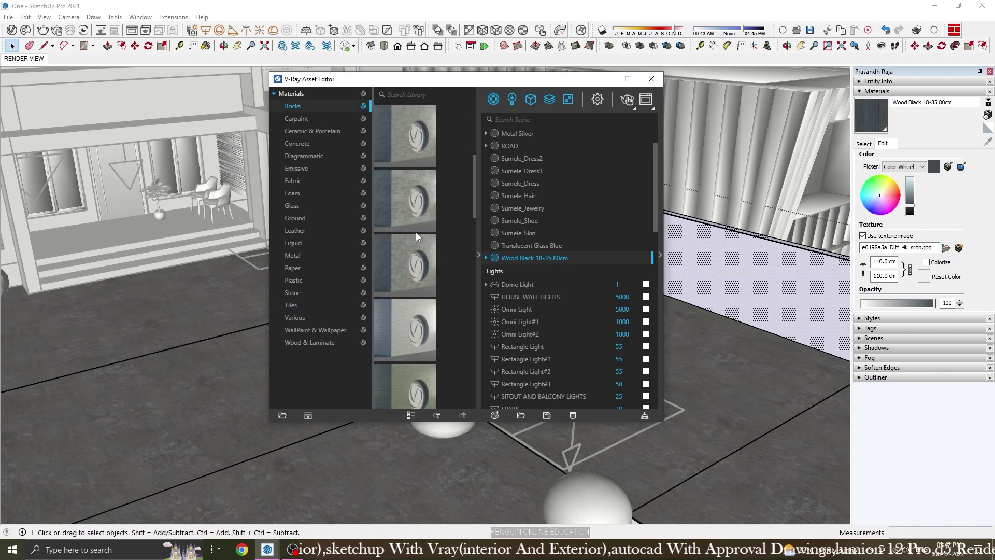
scroll(416, 232, down, 2)
drag(416, 235, 572, 202)
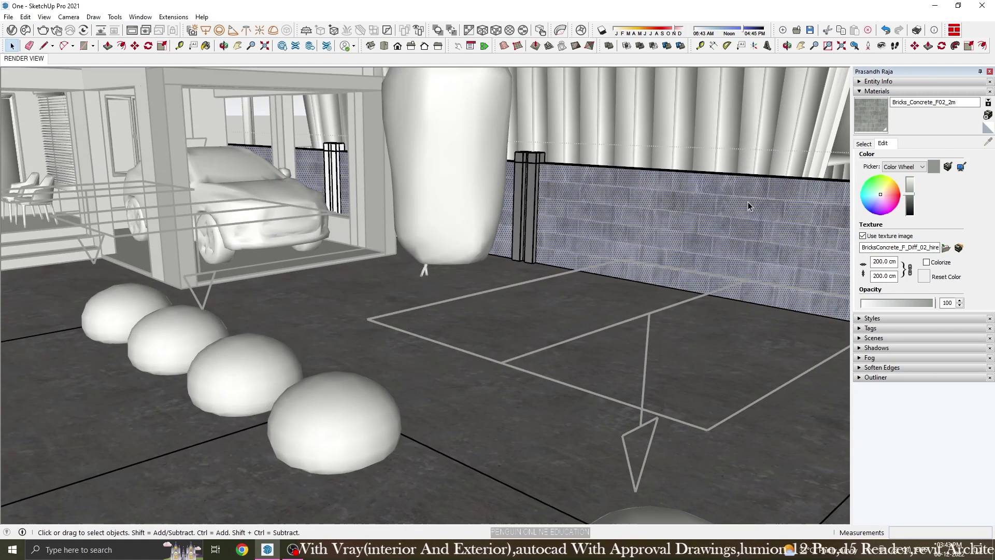
text(150)
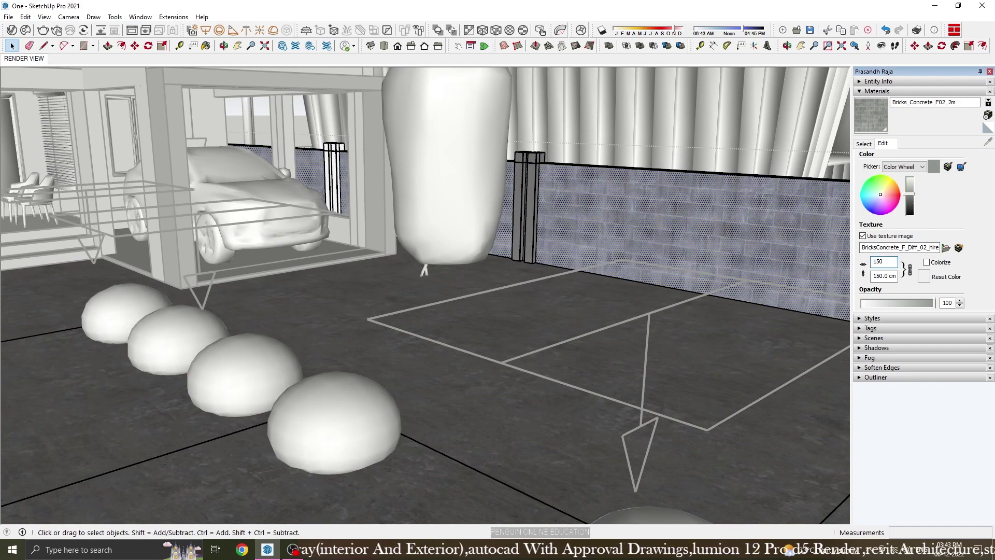
key(Return)
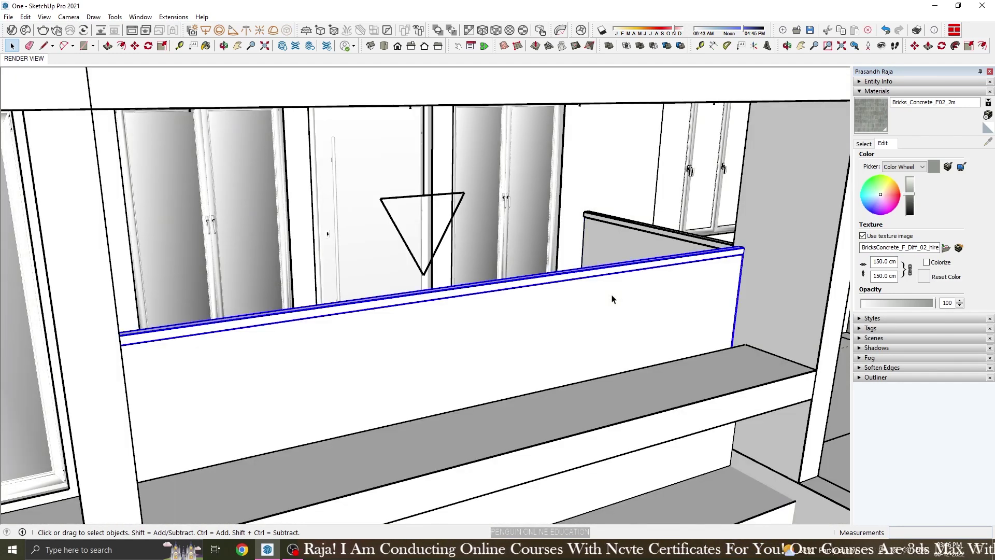
- Add a new Generic material in the Asset Editor and rename it GLASS
mouse_move(613, 299)
middle_down()
mouse_move(576, 258)
mouse_move(546, 278)
middle_up()
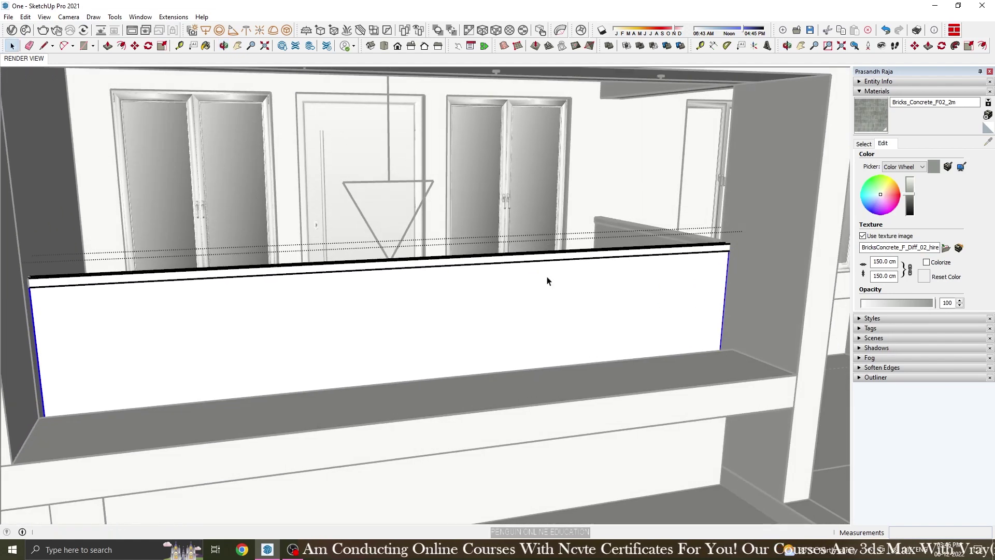
click(480, 254)
drag(526, 85, 639, 52)
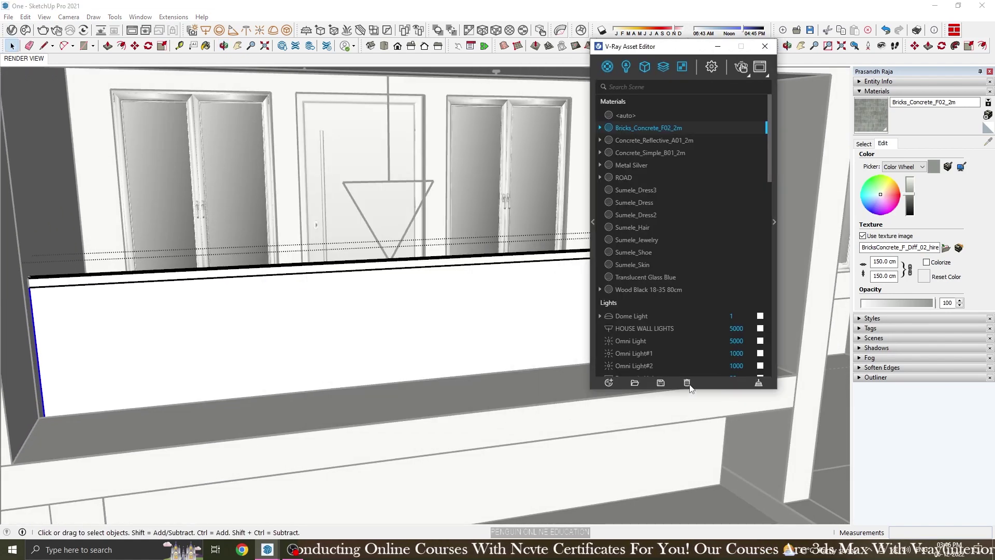
drag(657, 389, 658, 500)
click(608, 494)
mouse_move(624, 481)
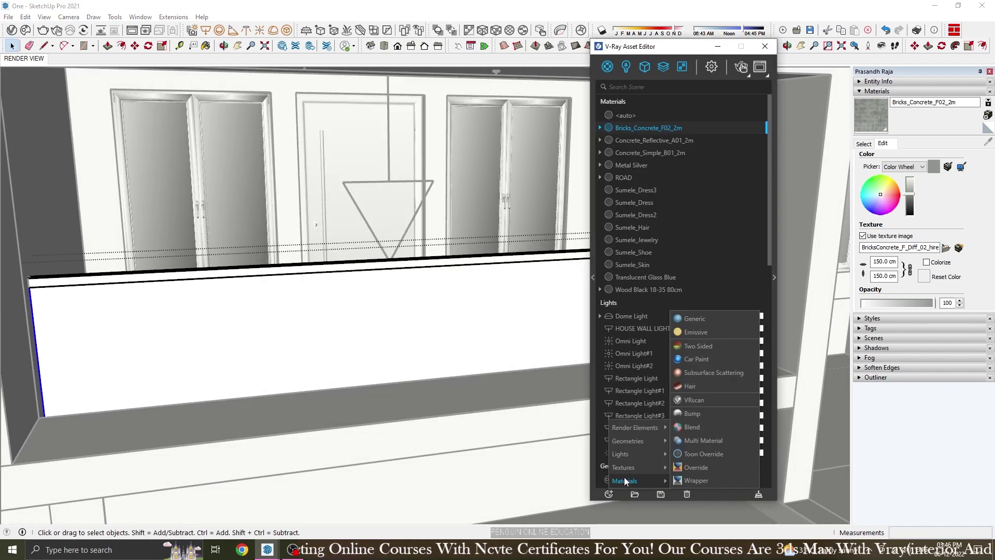
click(694, 320)
right_click(641, 164)
click(668, 228)
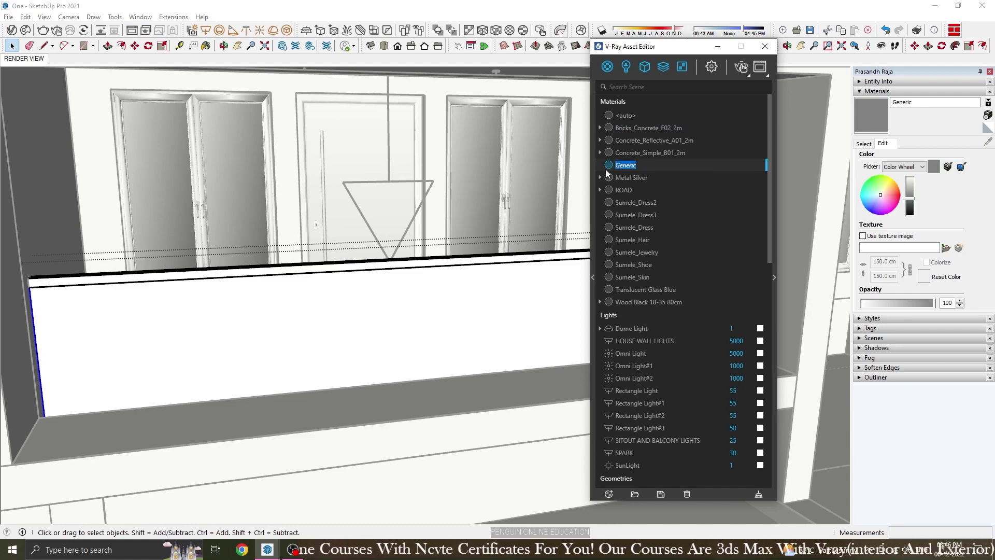
click(774, 277)
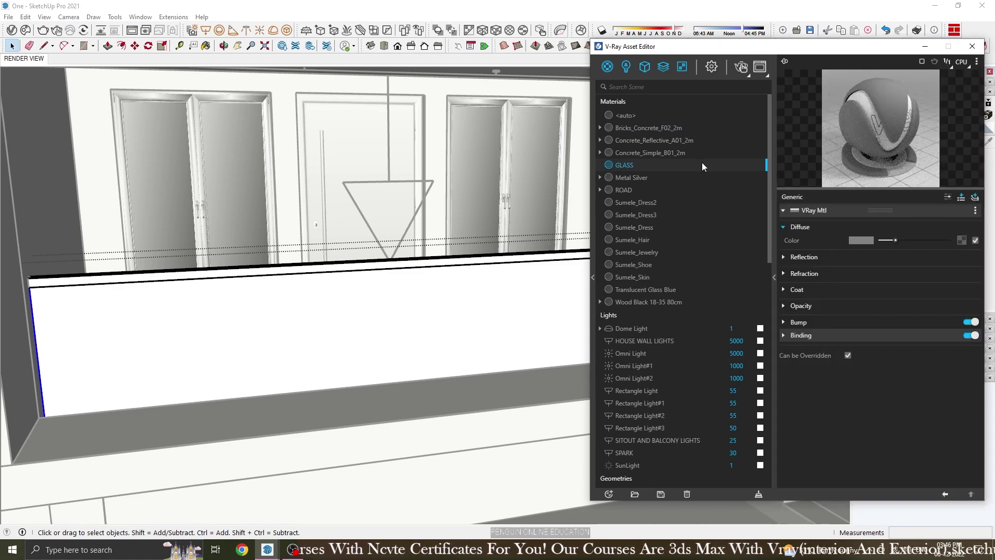
- Apply GLASS to the parapet panel and set diffuse black, reflection white
right_click(701, 164)
click(717, 186)
click(881, 240)
click(784, 256)
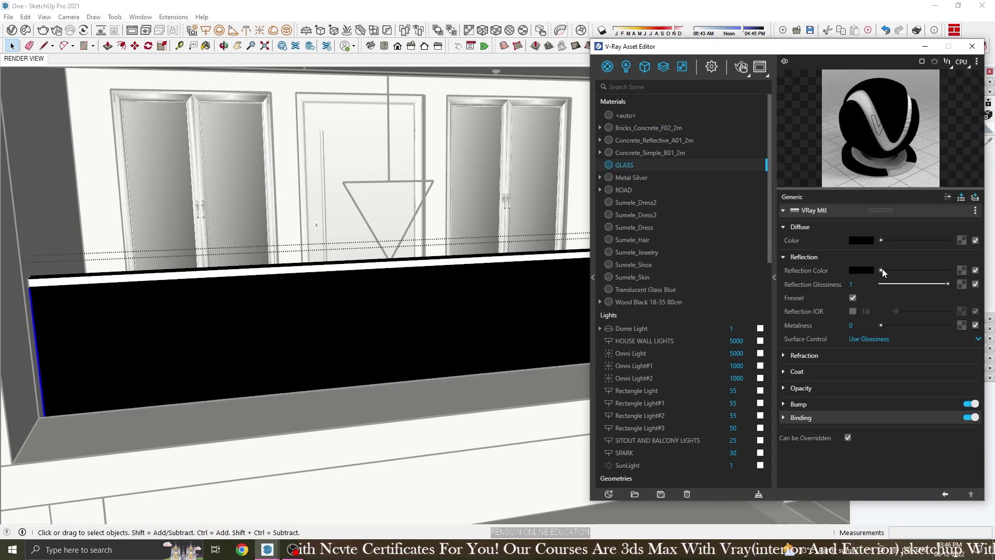
click(784, 355)
drag(885, 368, 943, 369)
click(790, 356)
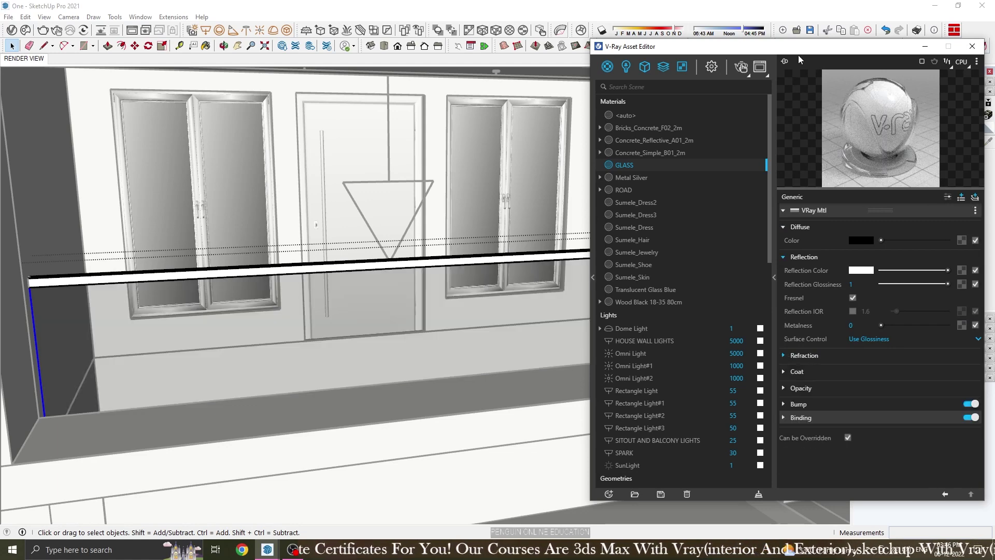
- Reapply GLASS to the selected balcony parapet panel from an angled view
drag(699, 46, 270, 241)
middle_drag(574, 227, 646, 256)
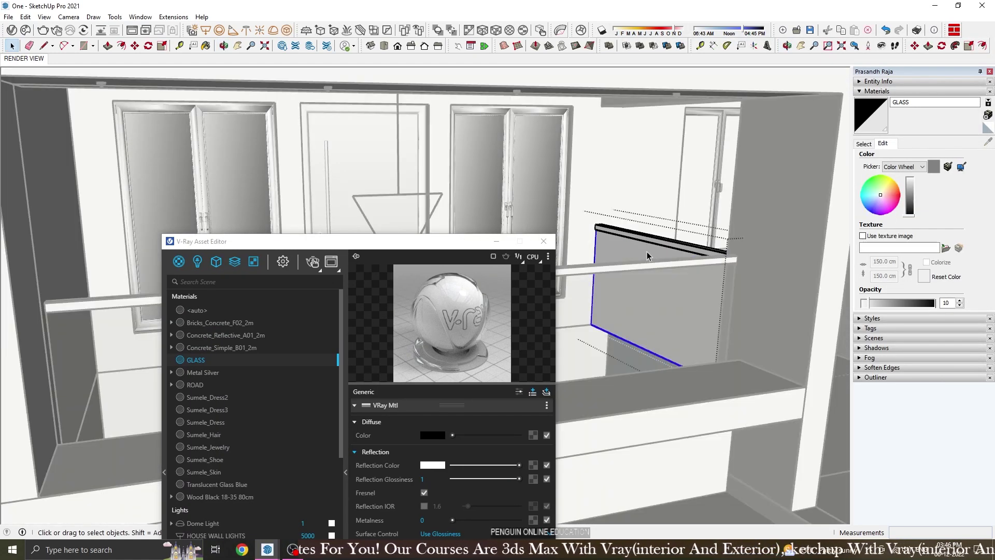
right_click(221, 358)
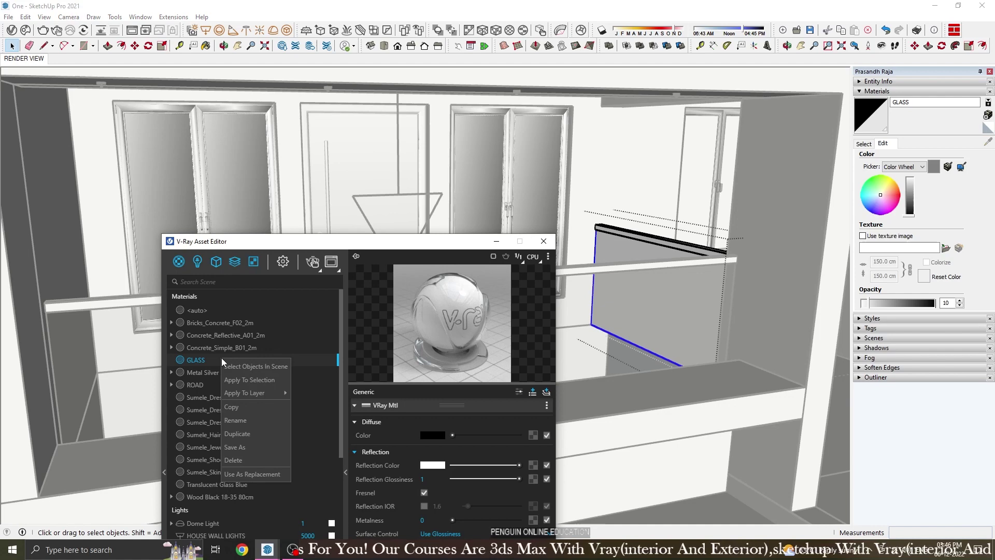
click(246, 381)
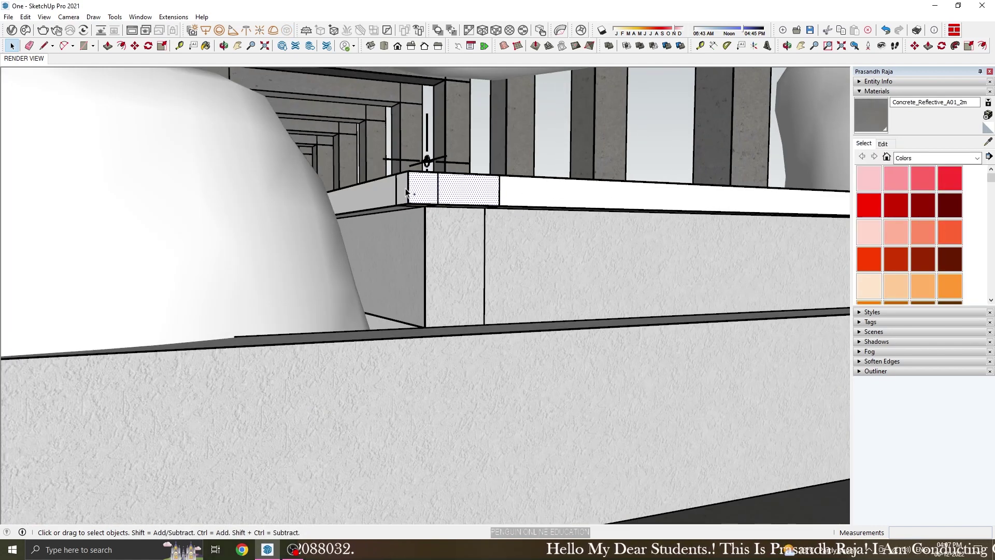
- Select the wall panel below the beam and sample its stucco material
scroll(401, 181, up, 2)
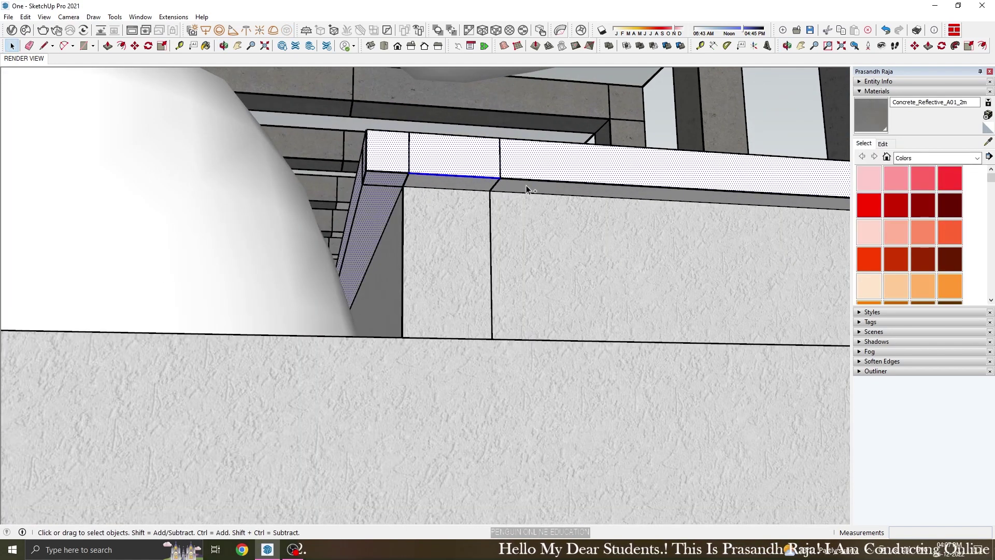
middle_drag(392, 257, 420, 257)
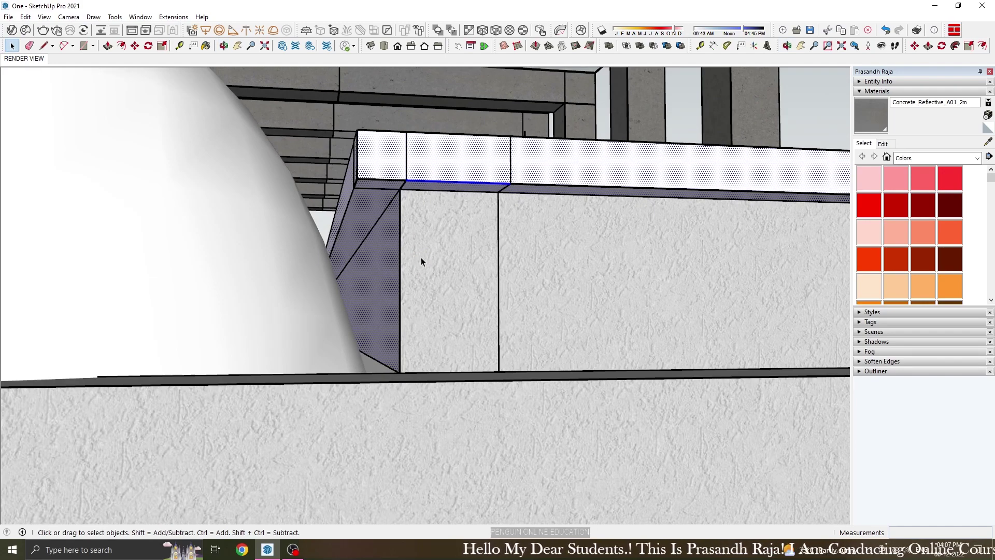
click(480, 231)
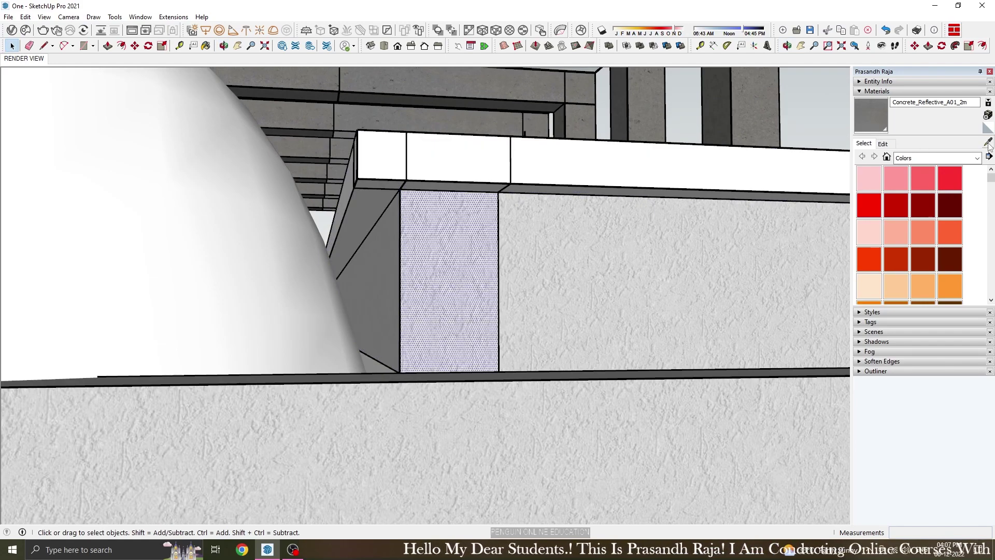
click(573, 264)
middle_drag(397, 282, 397, 267)
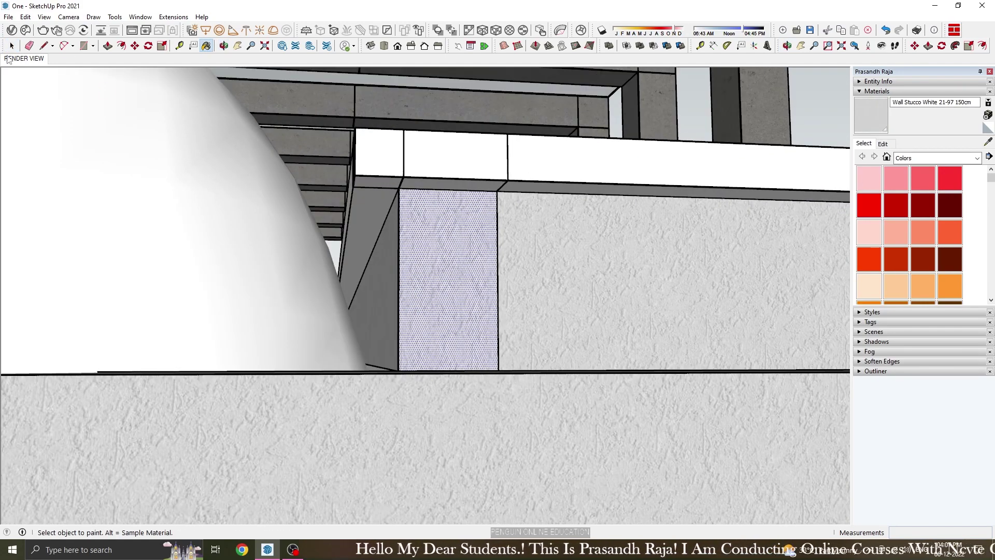
- Select the top strips, underside and side face of the balcony beam
click(365, 192)
ctrl+click(377, 155)
ctrl+click(455, 155)
ctrl+click(529, 155)
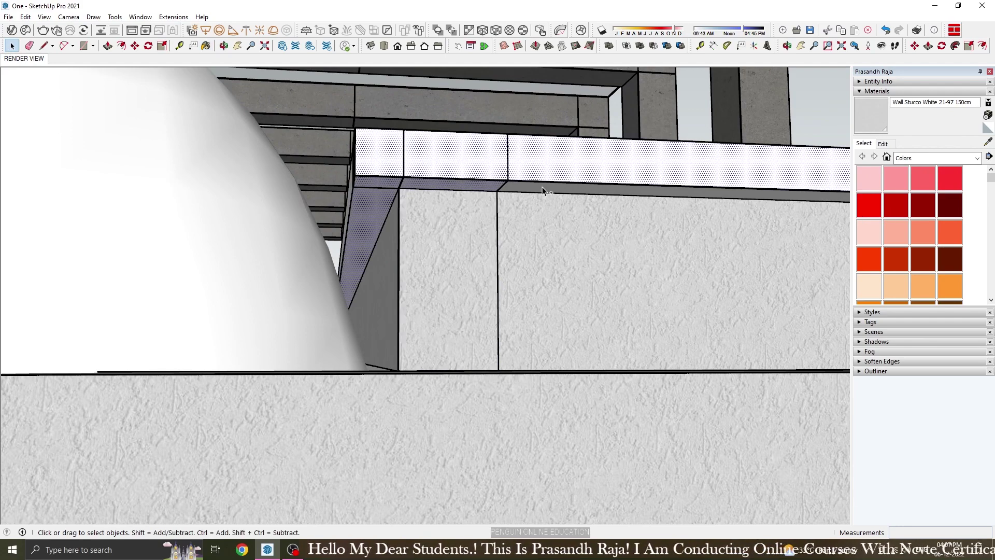
ctrl+click(544, 188)
middle_drag(544, 188, 508, 227)
scroll(509, 226, down, 5)
middle_drag(625, 248, 729, 371)
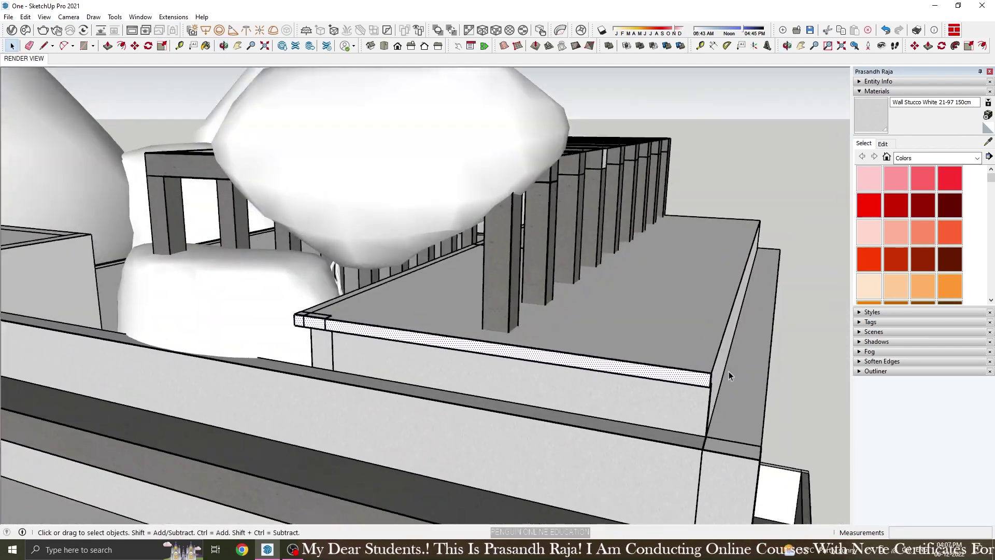
- Apply Stucco_A01_50cm to the selected ledge faces and return to the render view
click(15, 29)
scroll(780, 182, up, 5)
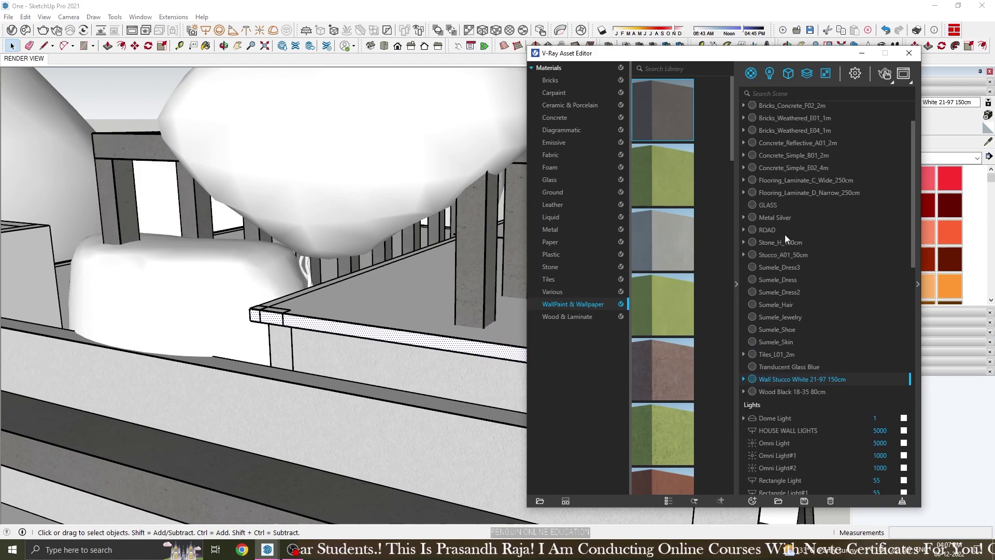
right_click(775, 254)
click(788, 260)
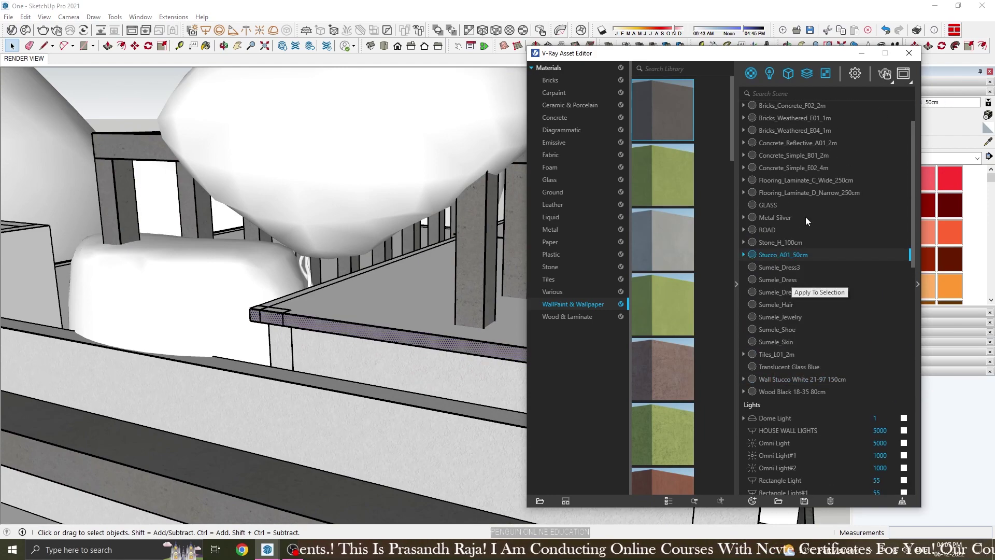
click(909, 53)
click(16, 59)
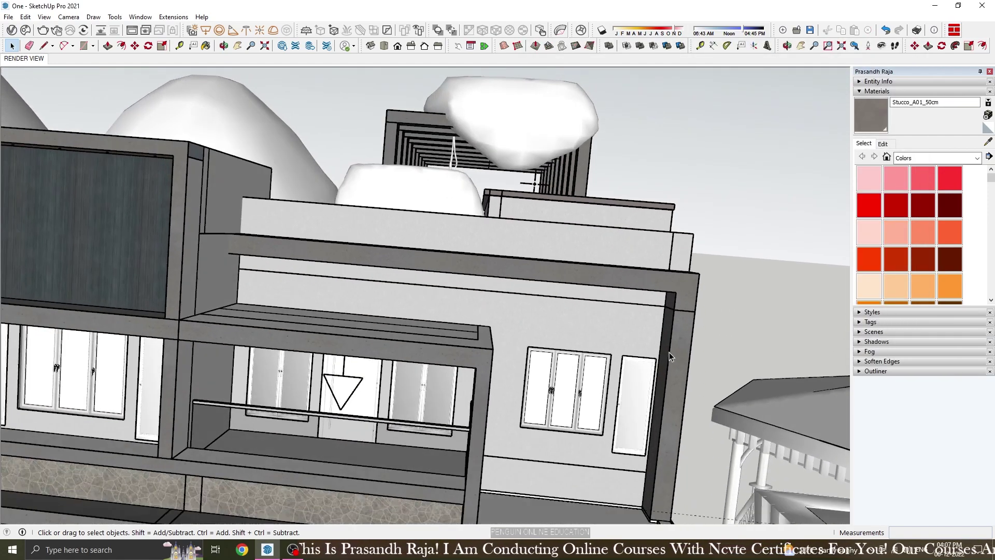
- Switch to the RENDER VIEW scene camera, save the model, and maximize the V-Ray Frame Buffer
scroll(418, 349, up, 5)
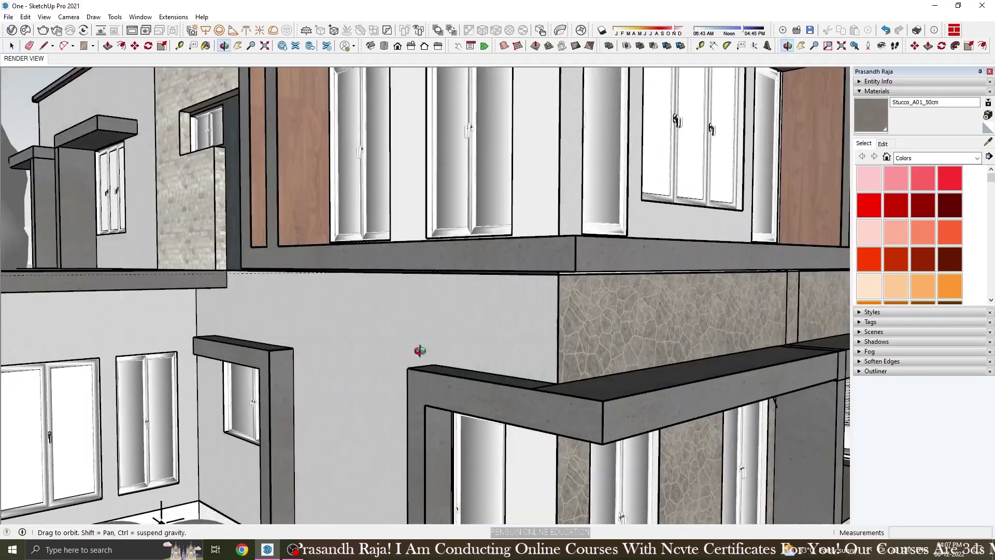
scroll(415, 260, up, 3)
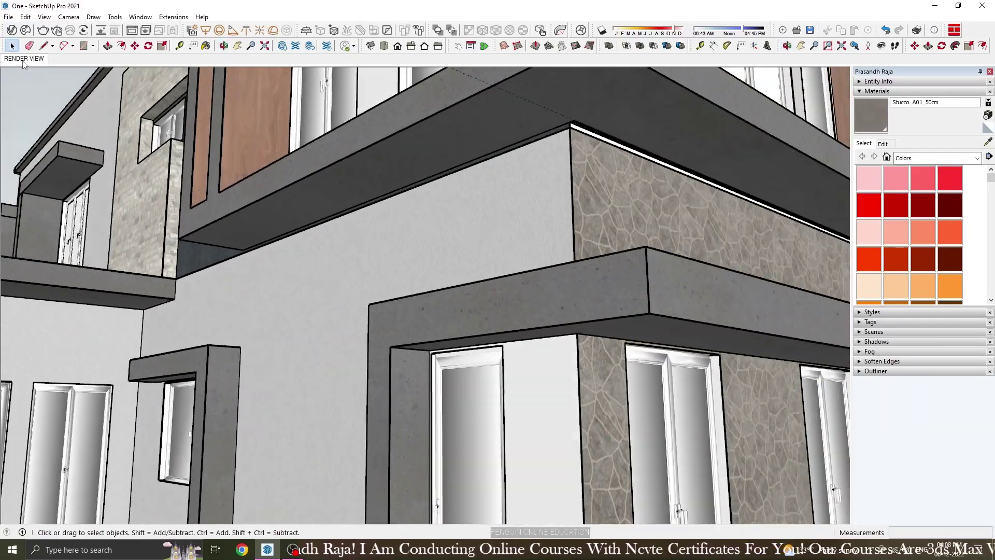
click(23, 59)
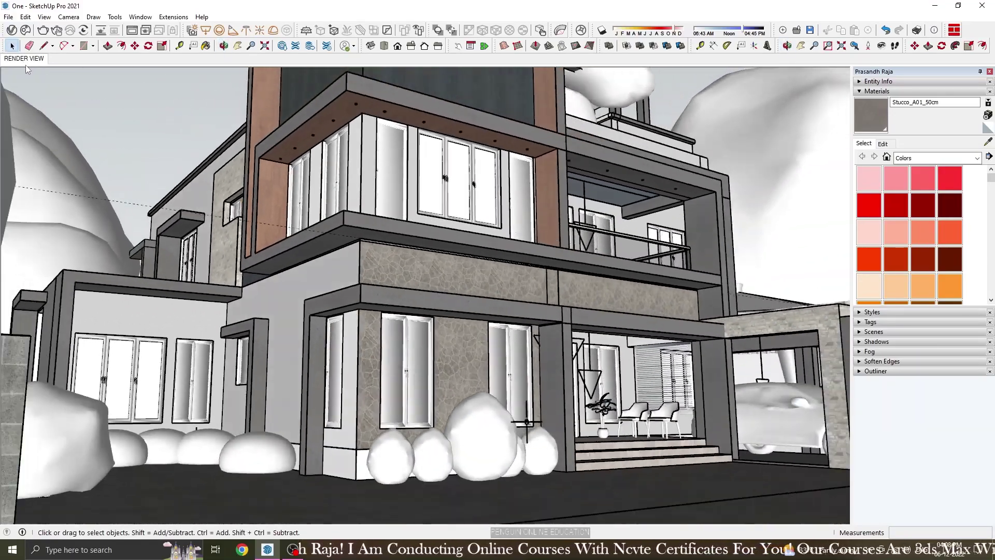
click(8, 17)
click(23, 66)
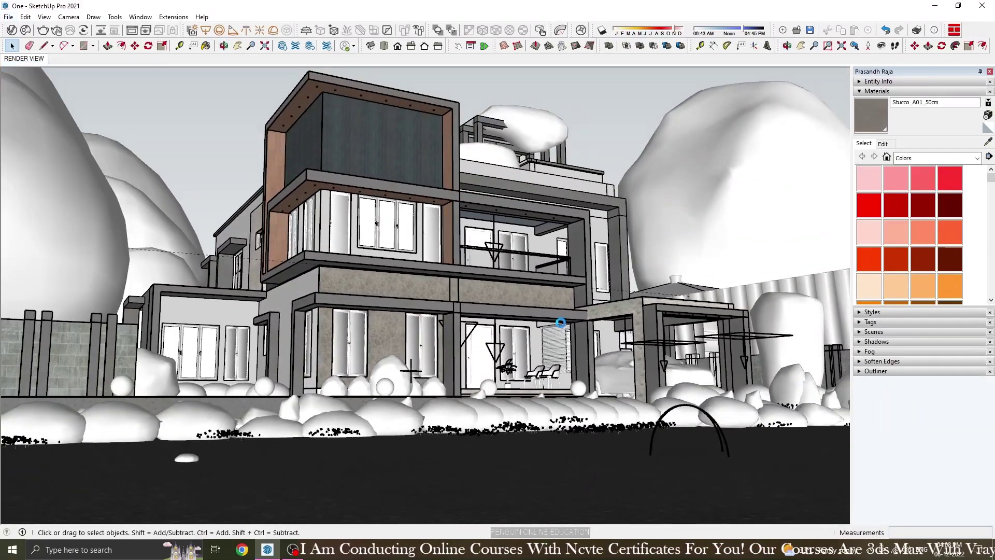
click(9, 17)
click(22, 66)
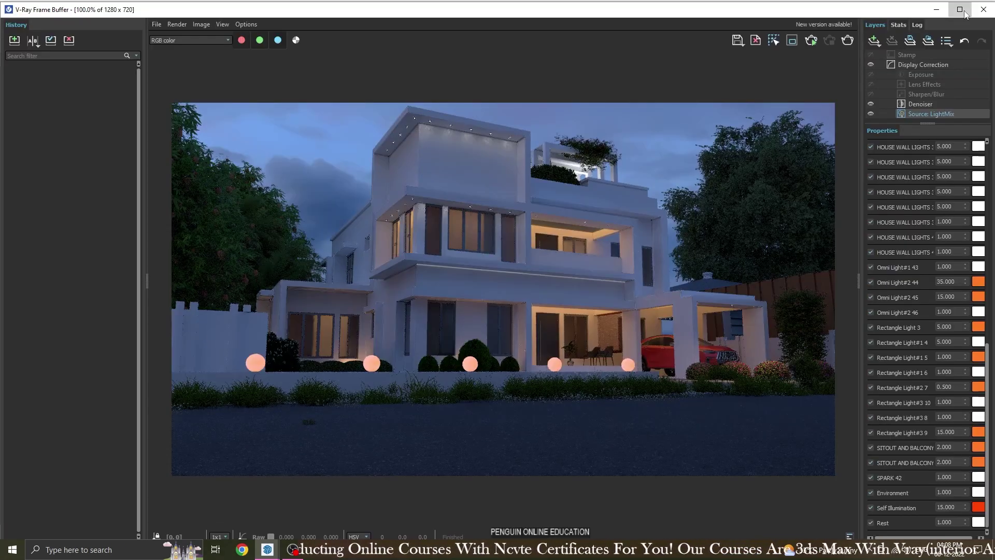
click(959, 9)
- Collapse the render history panel and launch a fresh render of the night exterior
click(149, 274)
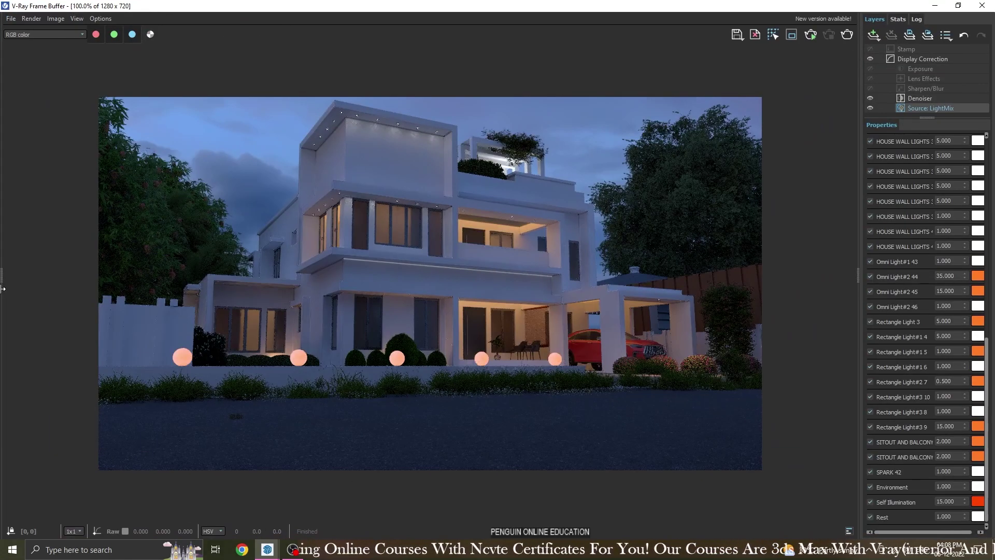
scroll(416, 271, up, 2)
scroll(416, 272, down, 2)
click(31, 18)
click(43, 47)
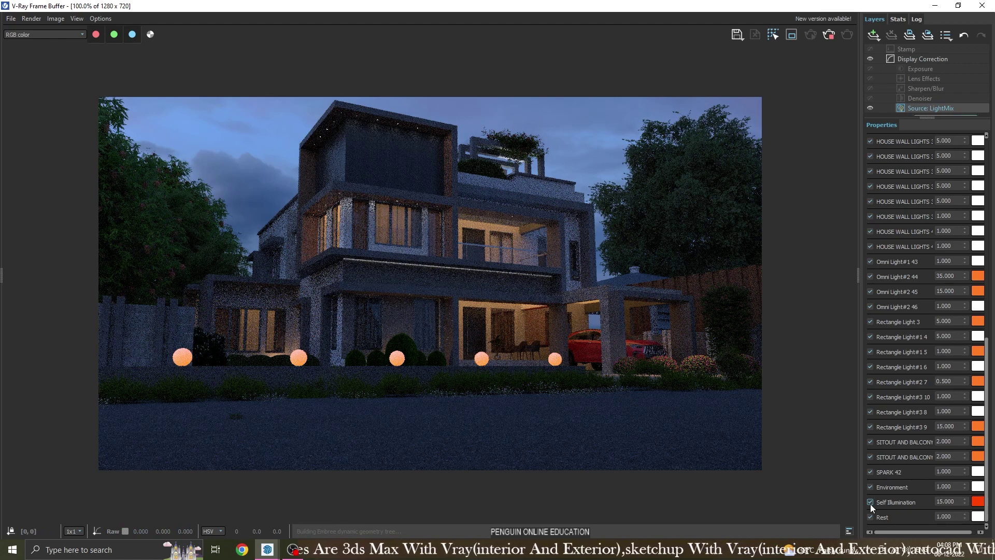
- Confirm an orange self-illumination colour and tint SPARK 42 with the Incandescent preset
click(978, 502)
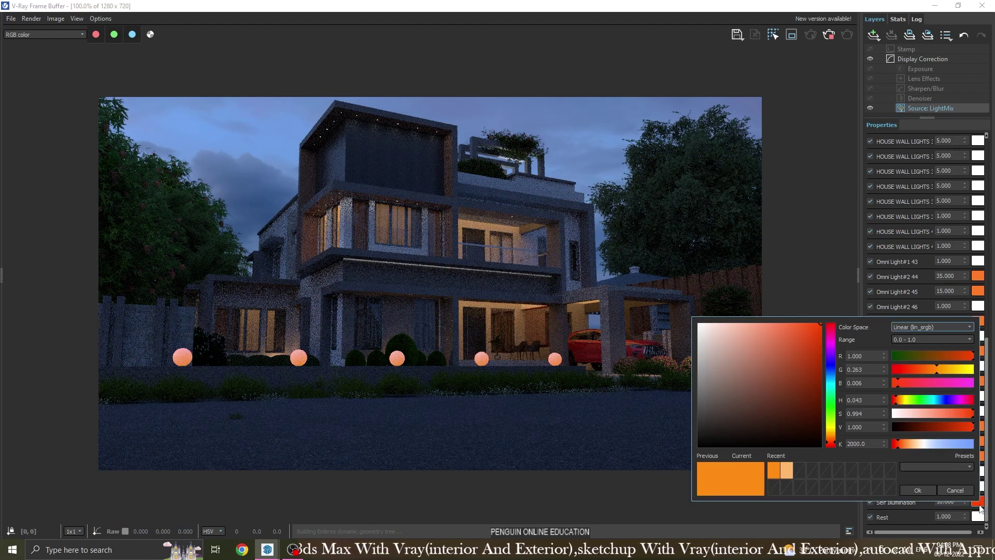
click(917, 489)
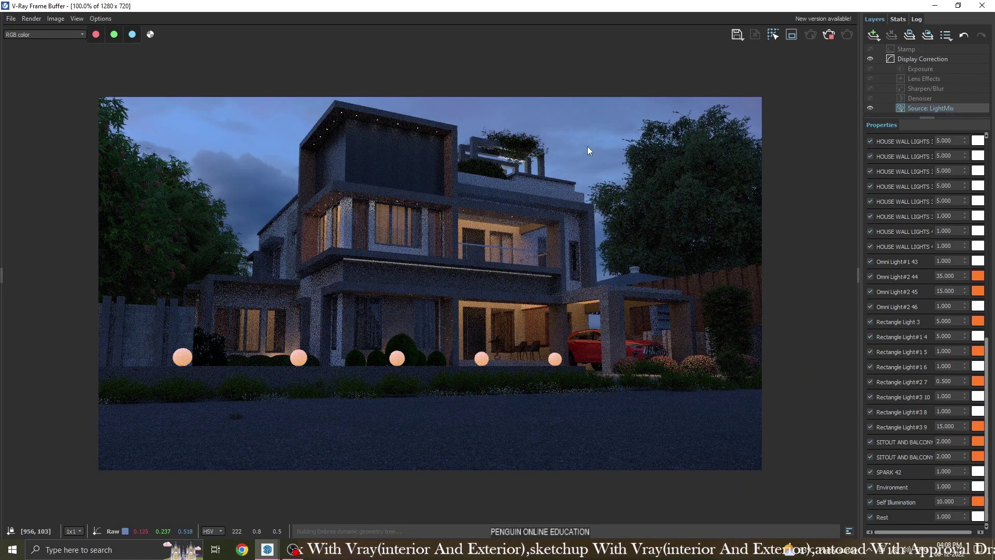
scroll(414, 261, up, 2)
scroll(423, 261, down, 2)
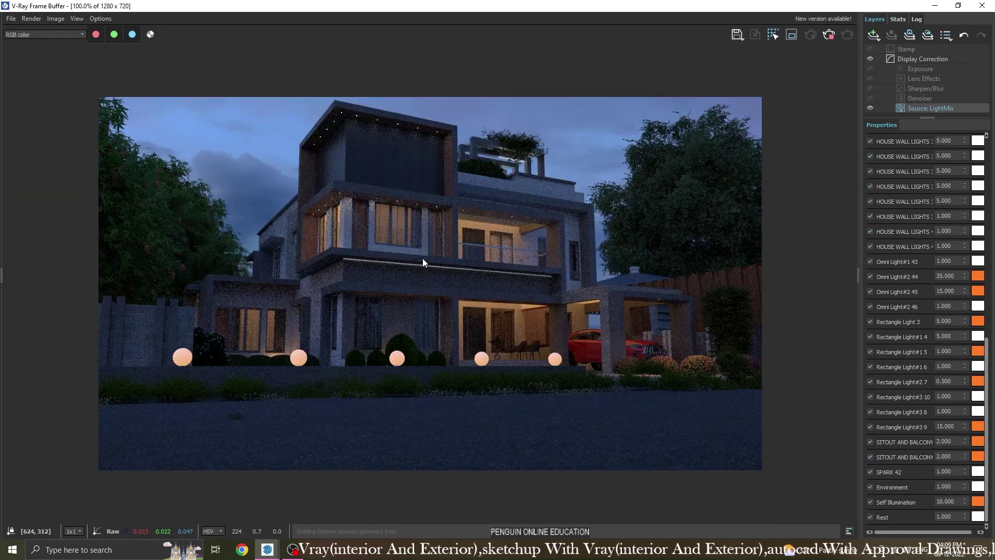
scroll(423, 258, up, 2)
scroll(422, 258, down, 2)
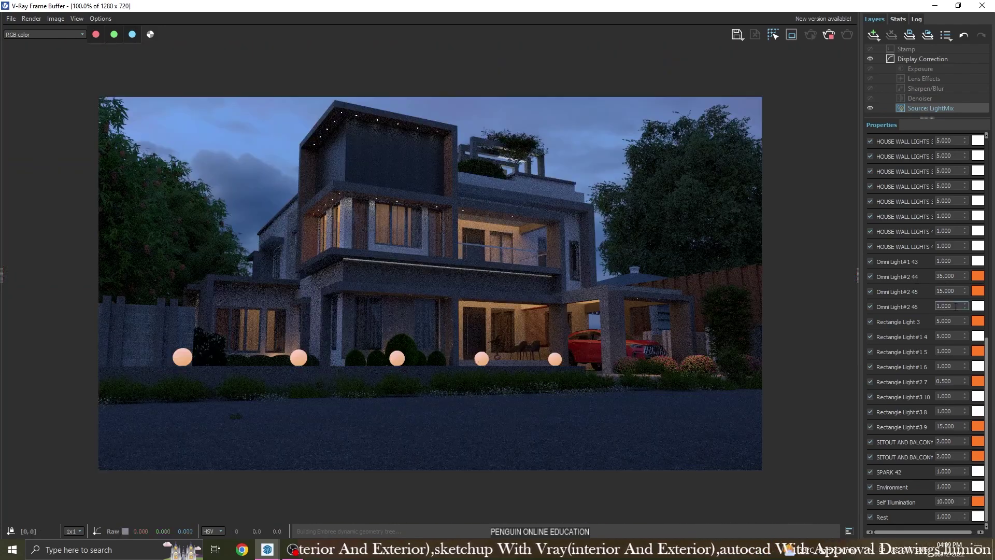
double_click(943, 471)
text(5.000)
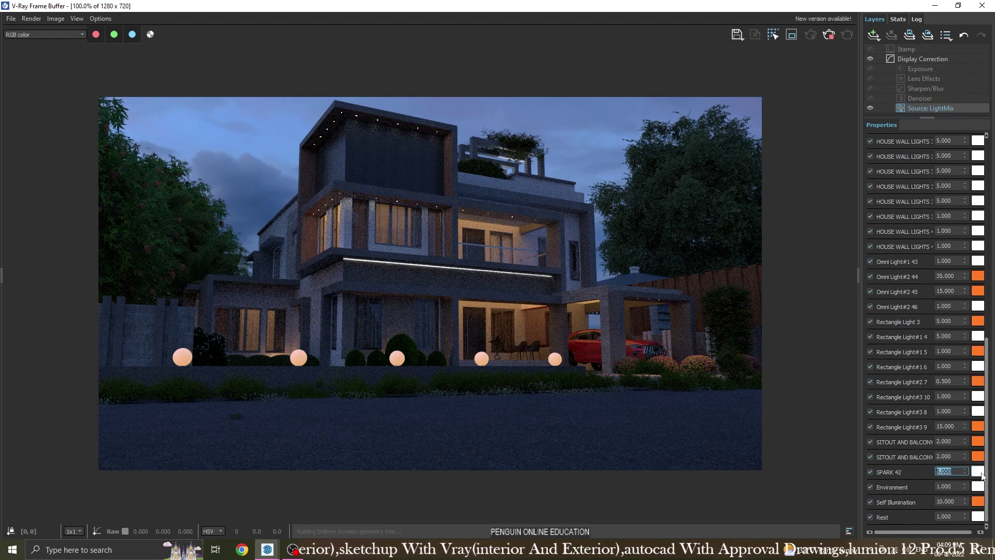
click(978, 471)
click(937, 437)
click(918, 519)
click(359, 279)
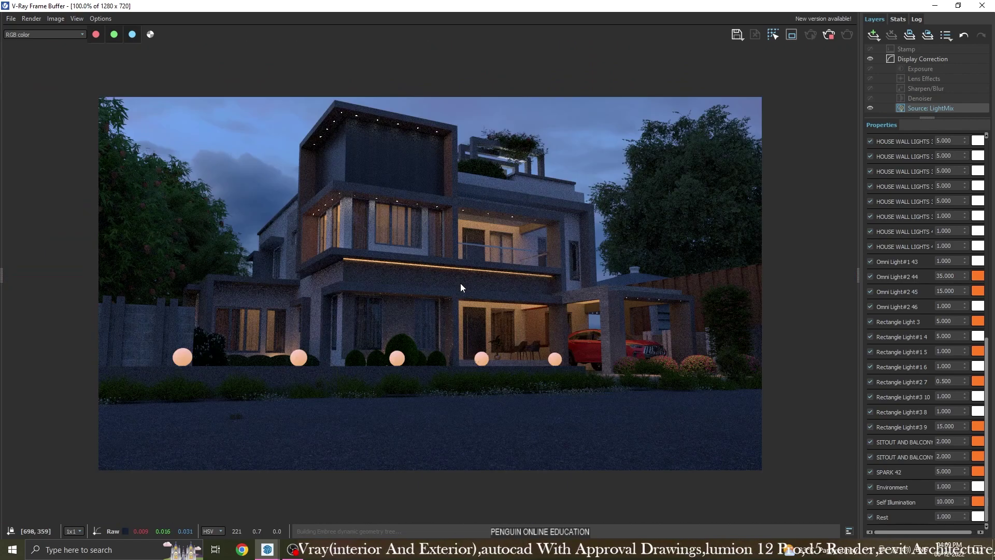
- Set Omni Light#1 43 to intensity 3 with a warm orange colour
scroll(460, 283, down, 1)
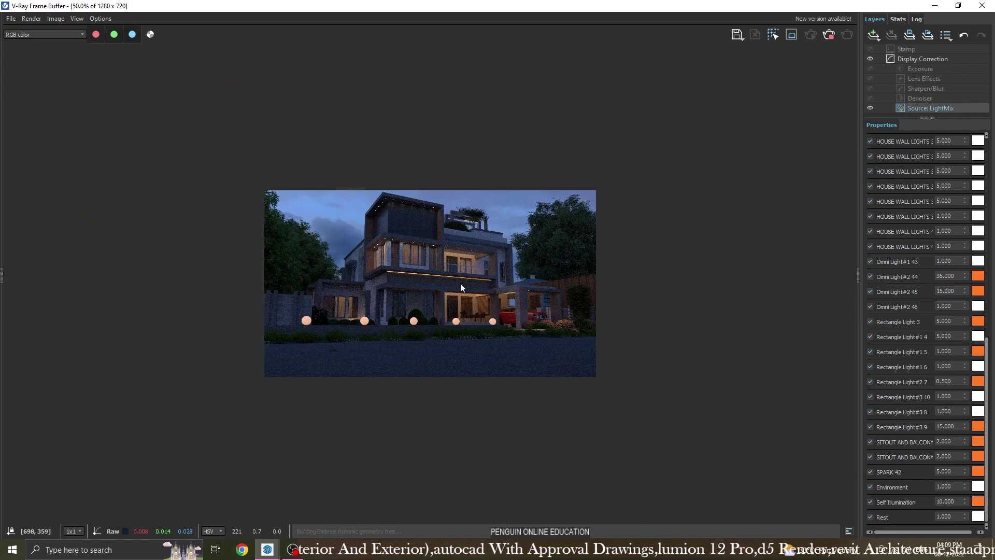
scroll(460, 283, up, 2)
scroll(460, 283, down, 1)
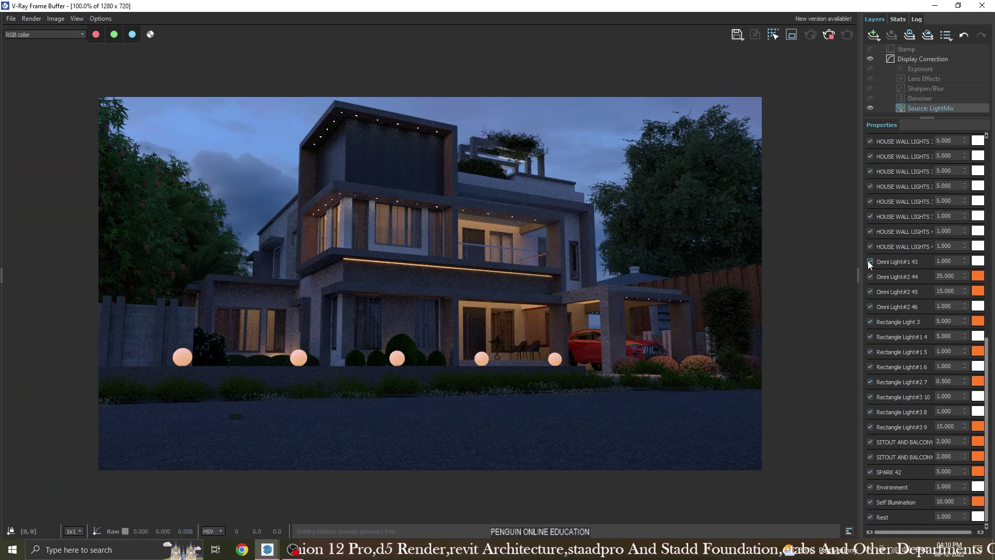
text(3)
key(Return)
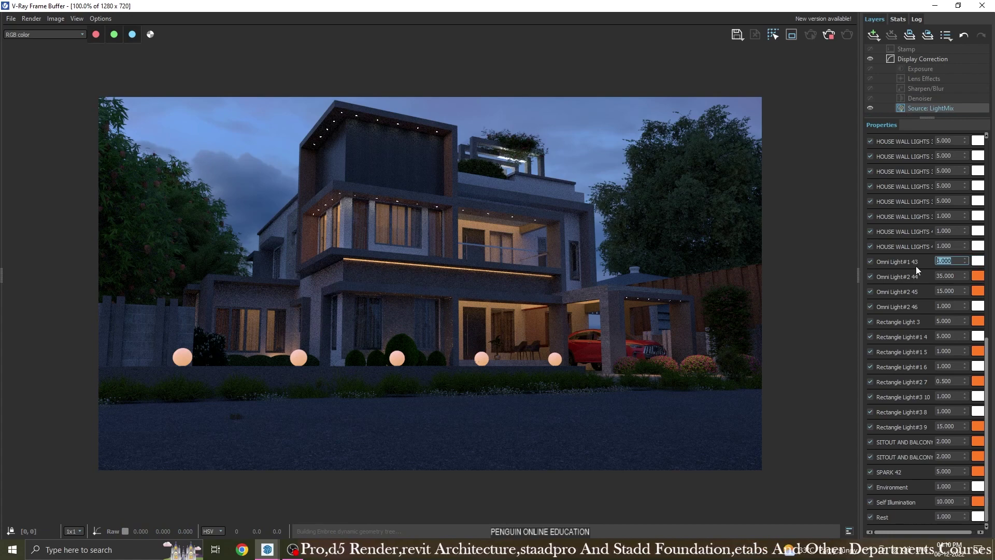
click(977, 260)
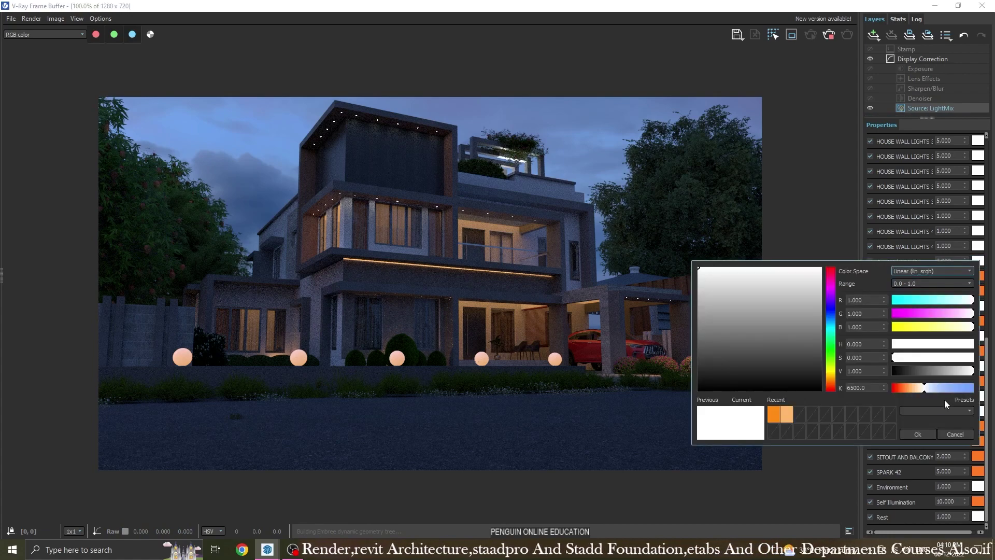
click(945, 430)
click(943, 485)
click(921, 431)
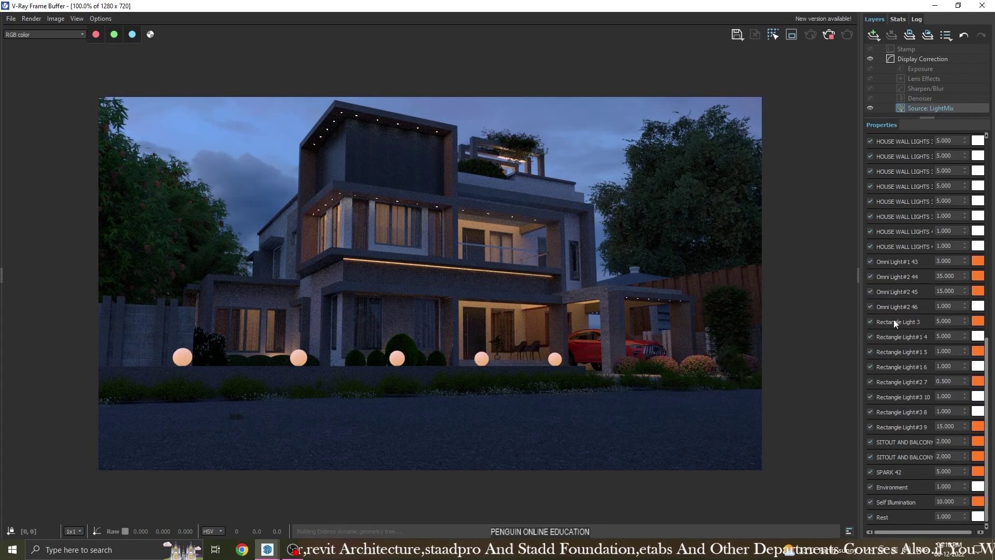
- Set Rectangle Light 3 intensity to 10 and test Rectangle Light#1 4 off and on
scroll(516, 153, up, 3)
scroll(517, 154, down, 1)
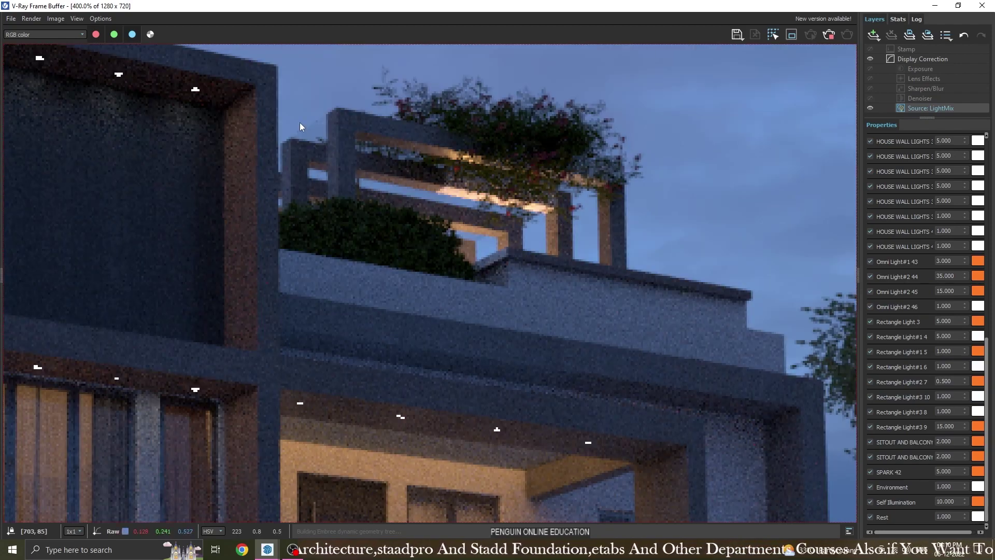
scroll(305, 129, up, 2)
scroll(322, 145, down, 4)
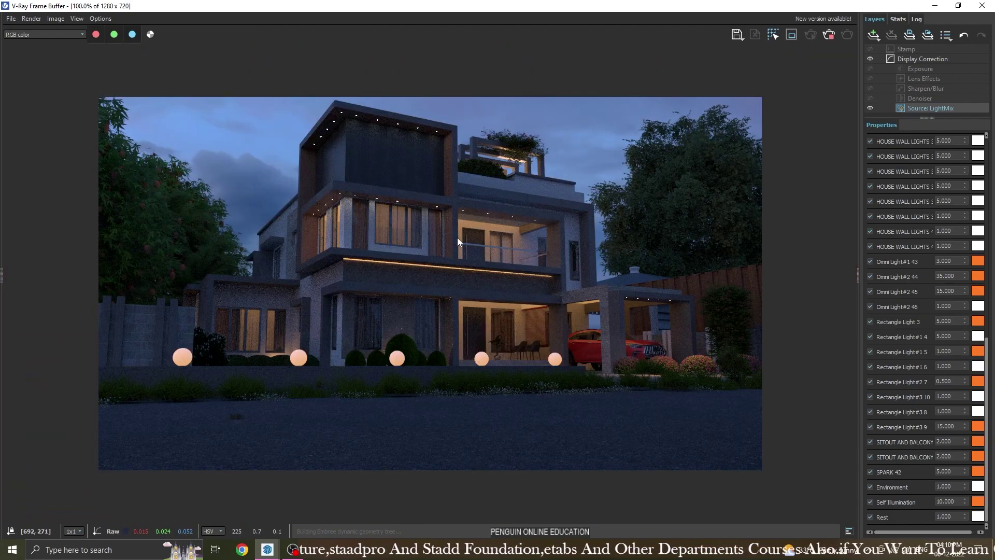
scroll(518, 246, up, 2)
scroll(596, 243, down, 2)
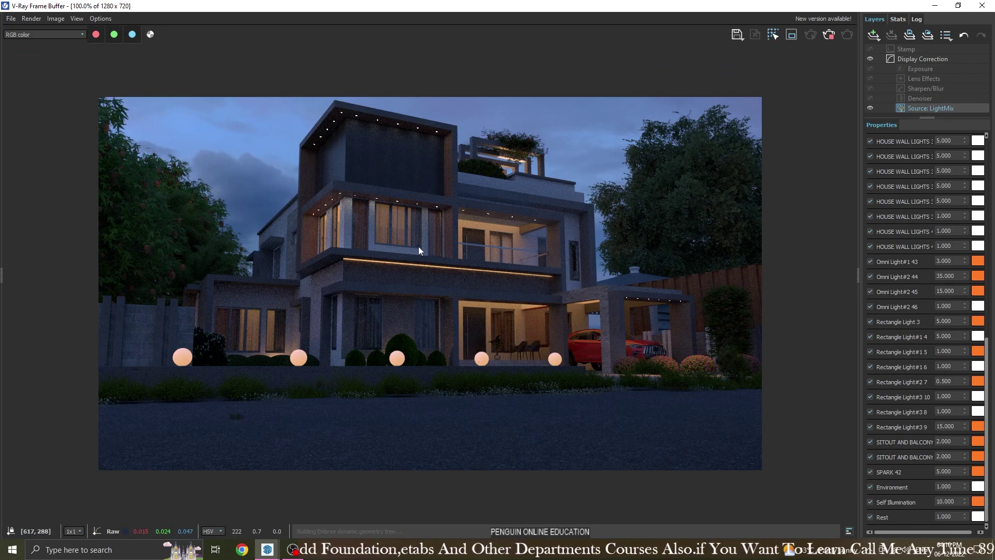
scroll(419, 246, up, 2)
scroll(429, 254, down, 2)
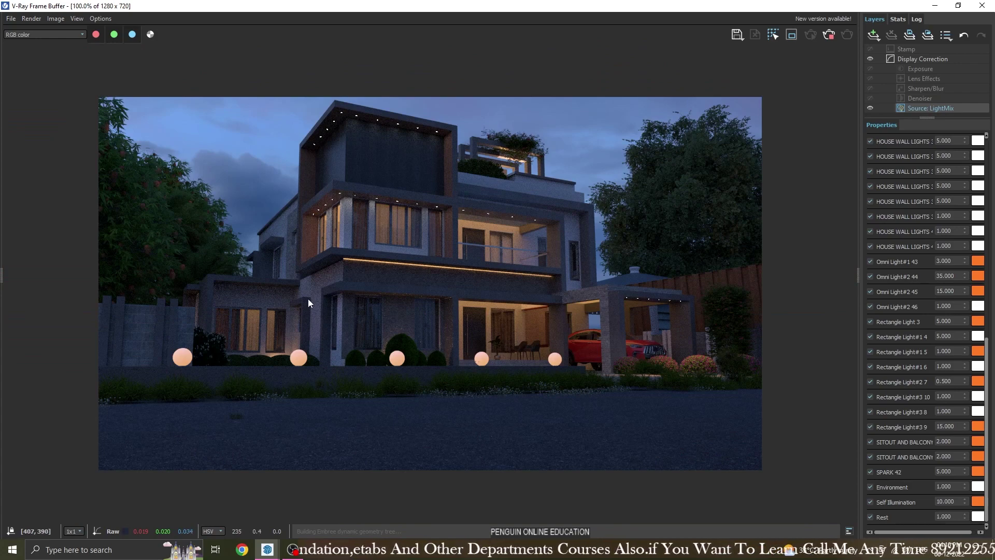
scroll(310, 293, up, 2)
scroll(290, 306, down, 2)
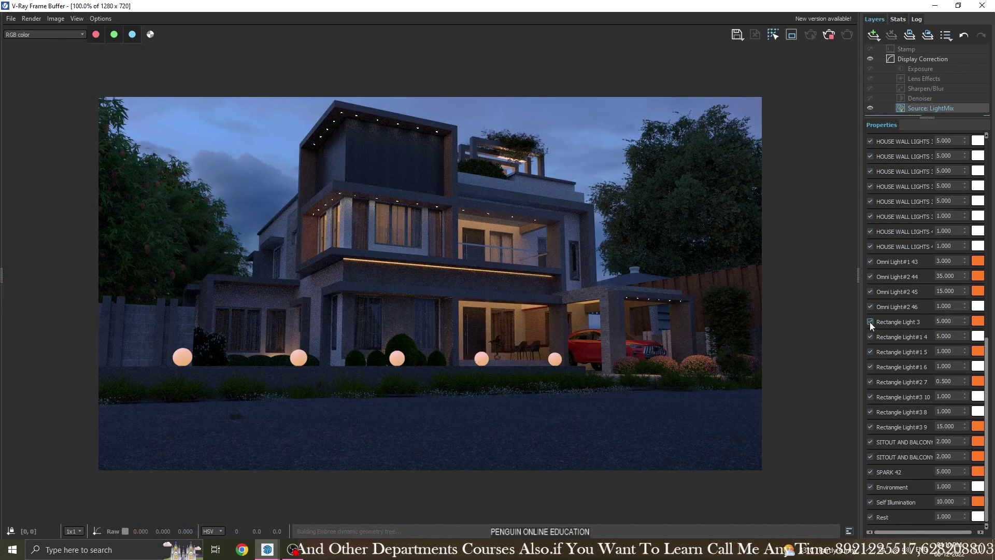
double_click(940, 320)
text(10)
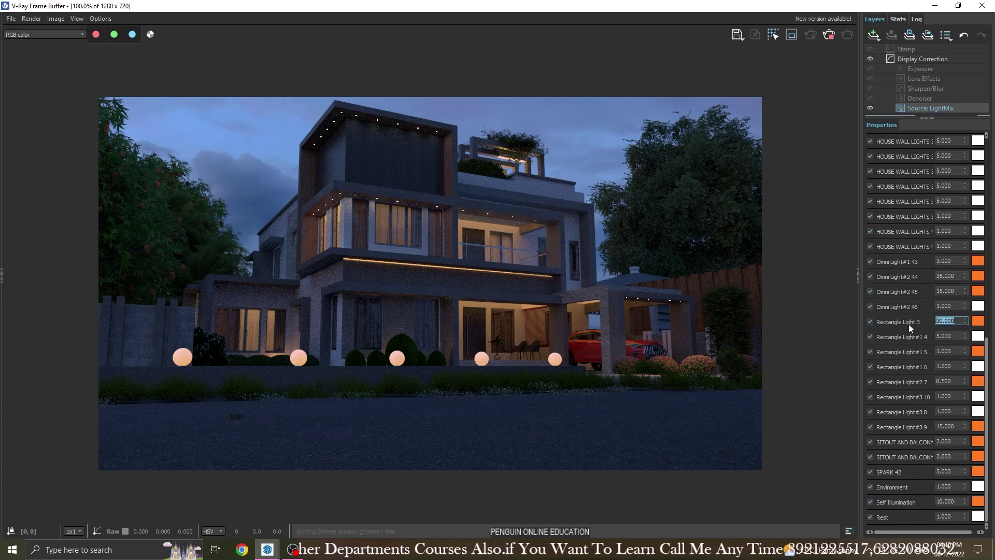
click(871, 336)
click(871, 352)
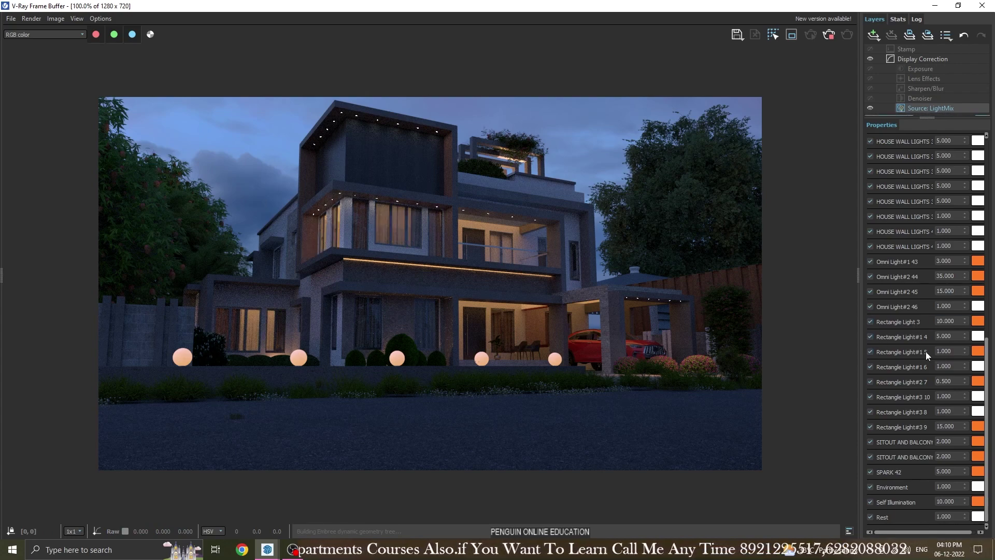
- Set Rectangle Light#1 5 to 5 and Rectangle Light#1 6 to warm orange at 50
drag(959, 351, 918, 352)
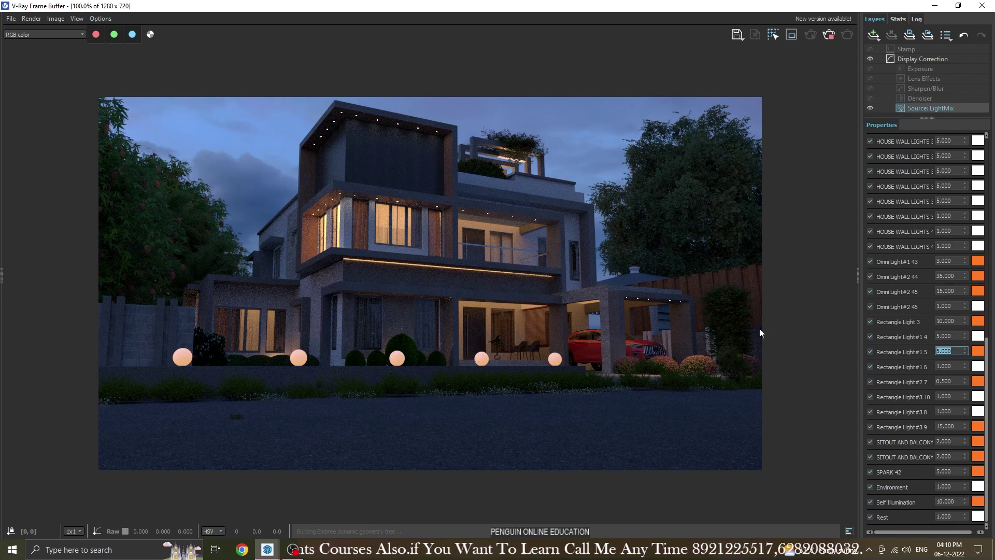
click(962, 366)
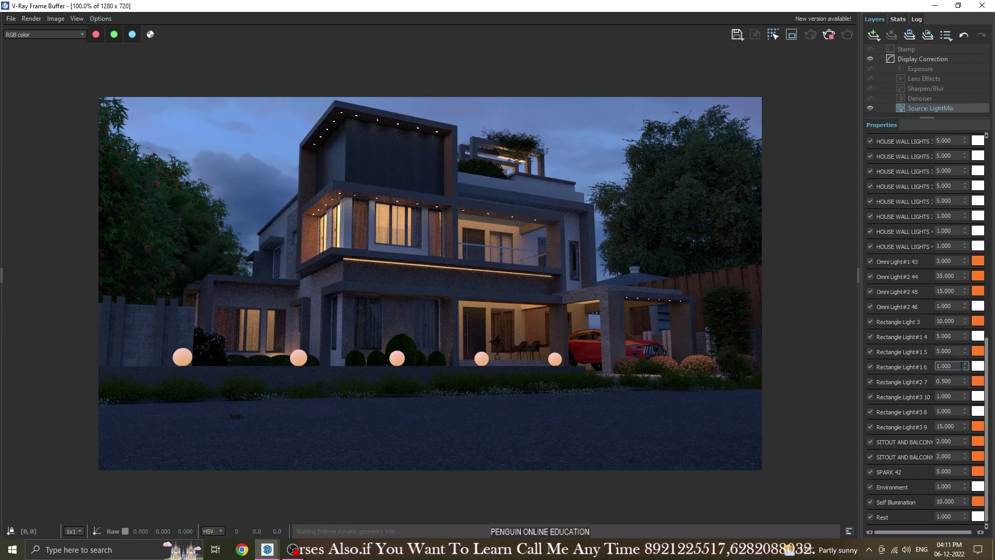
text(5.000)
click(978, 366)
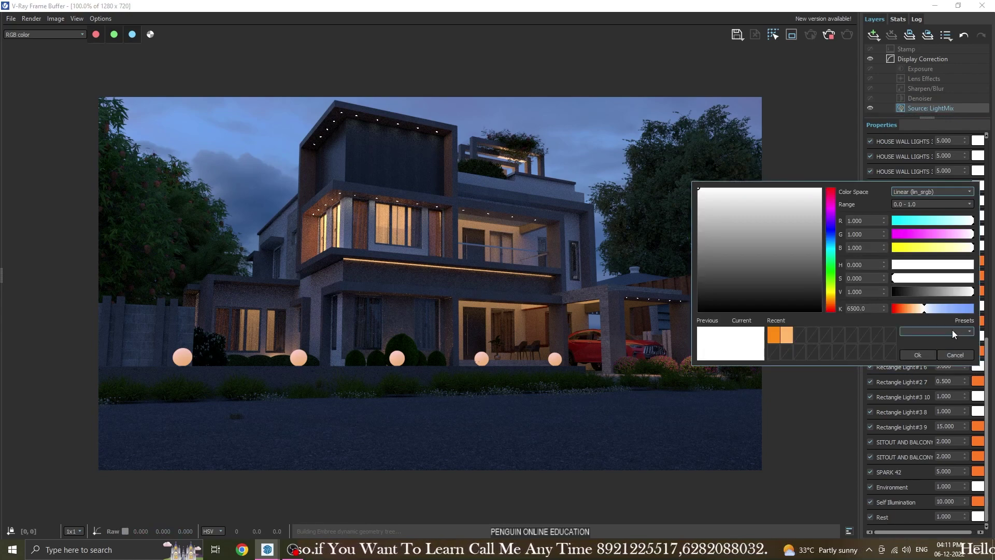
click(953, 332)
click(928, 414)
click(917, 354)
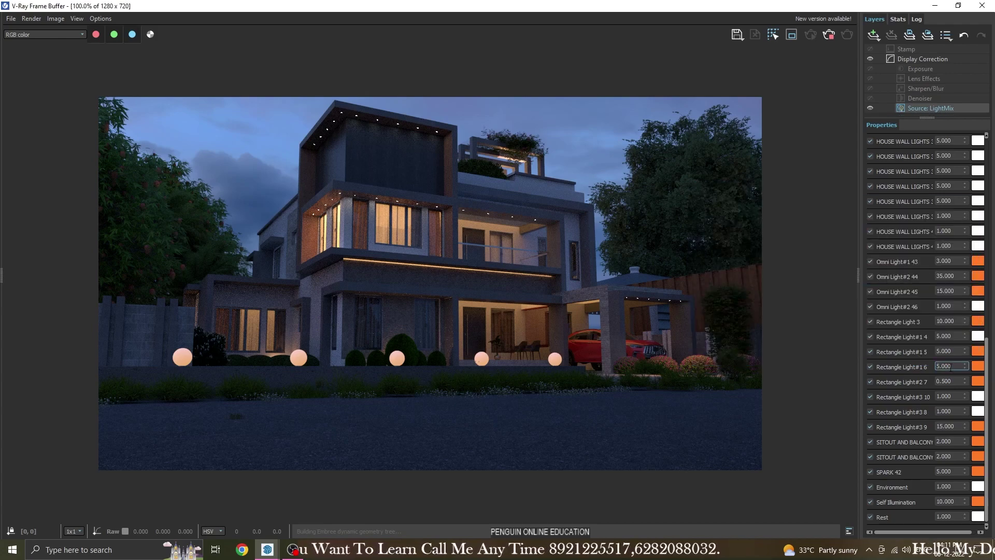
text(50)
key(Return)
- Lower Rectangle Light#1 6 intensity to 25, then to 15
scroll(580, 255, up, 3)
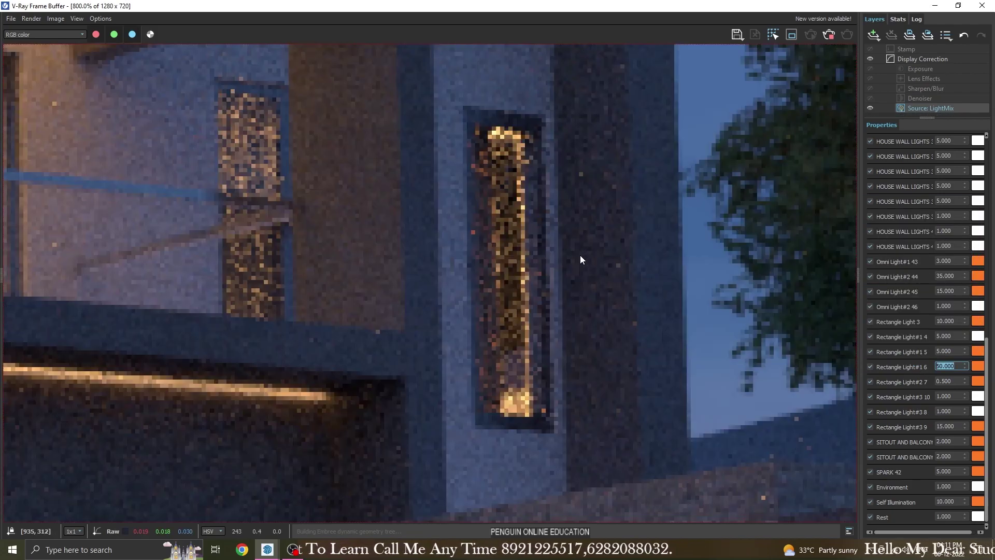
scroll(579, 261, down, 4)
scroll(570, 267, up, 1)
scroll(526, 262, up, 1)
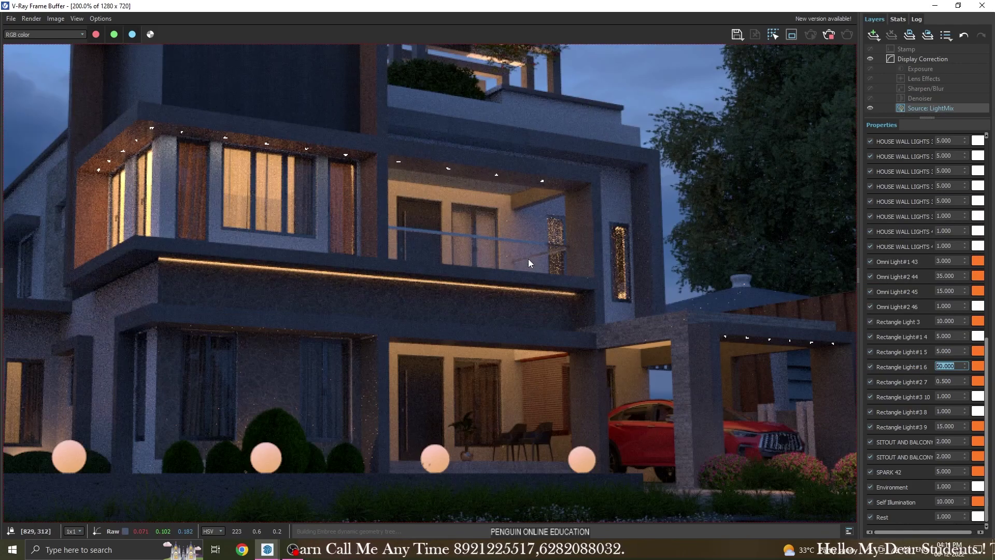
scroll(528, 263, down, 1)
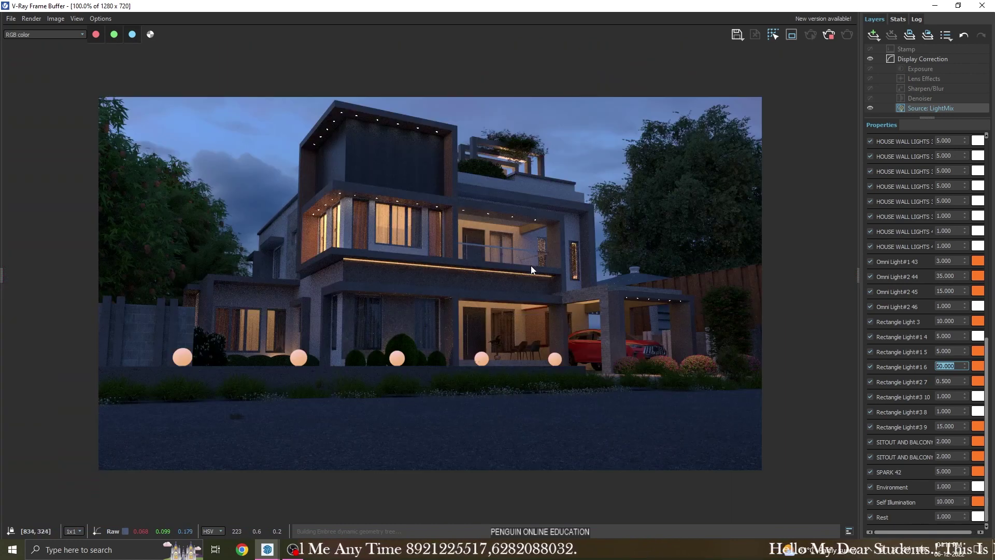
text(25)
key(Return)
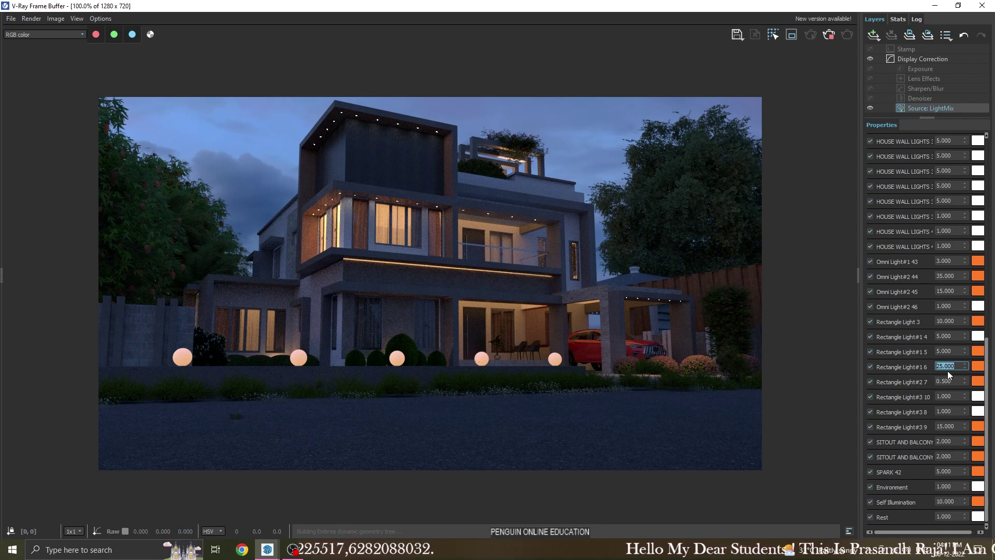
text(15)
key(Return)
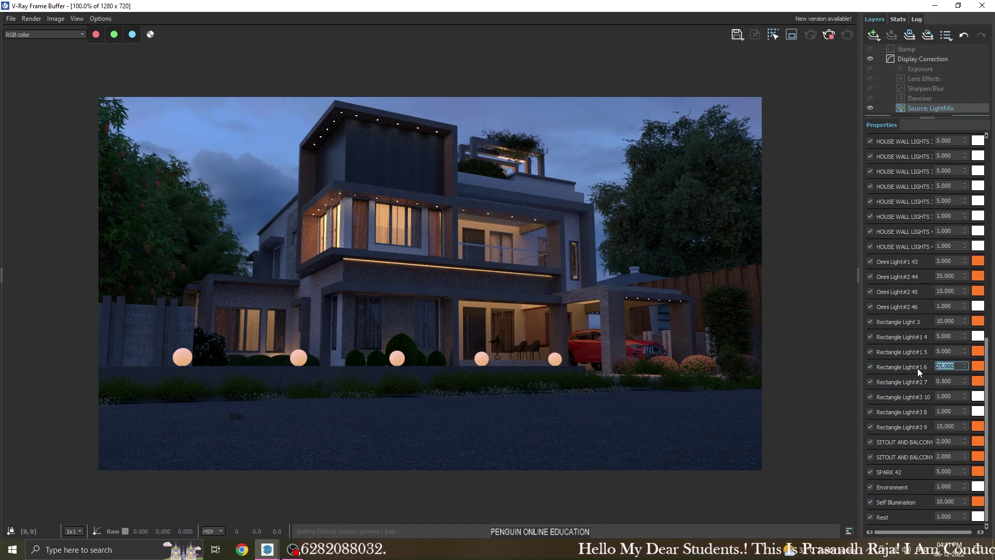
- Toggle Rectangle Light#2 7 to compare and switch off Rectangle Light#3 10
double_click(869, 382)
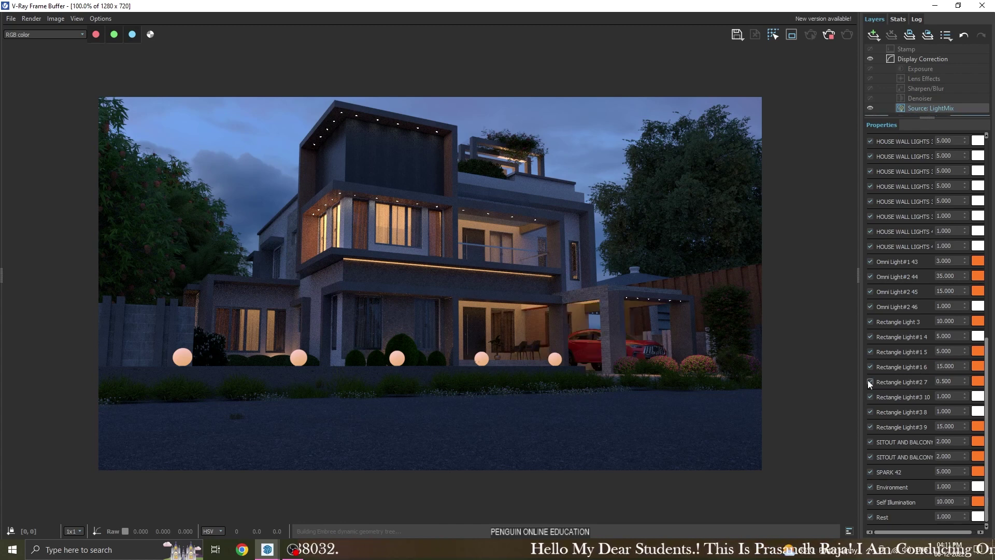
click(869, 394)
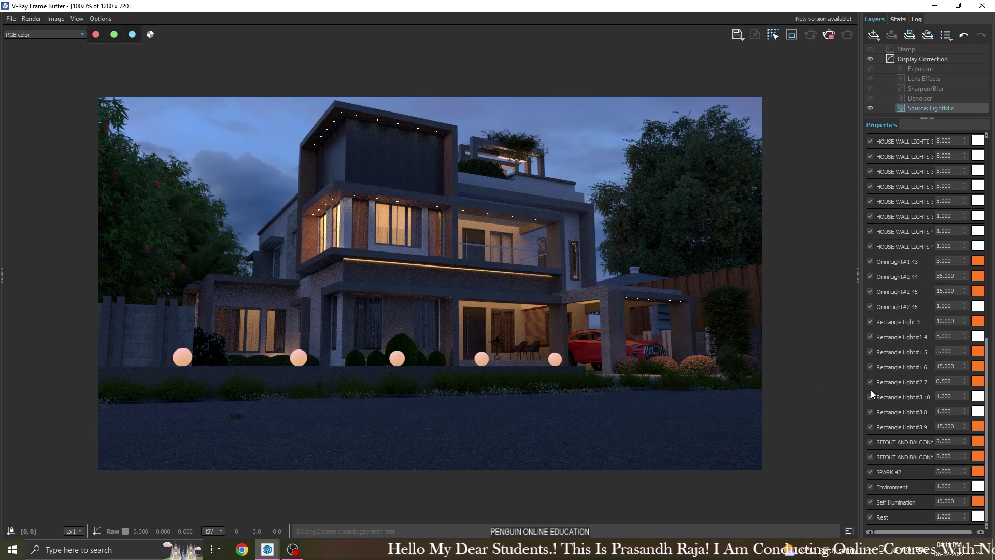
scroll(445, 273, down, 1)
scroll(456, 287, up, 1)
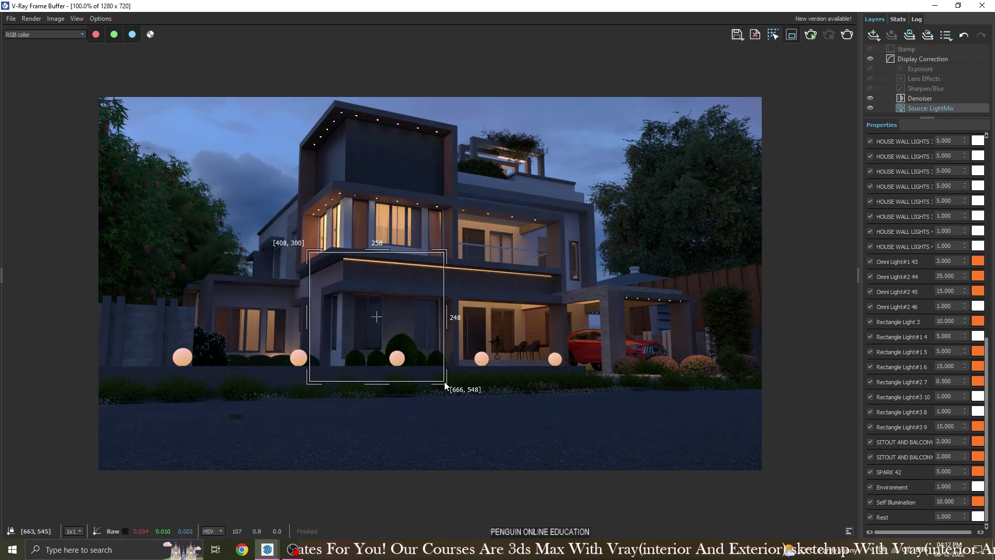
- Render a region around the house centre and compare Rectangle Lights#2 7 and #3 10
drag(310, 253, 450, 392)
click(809, 33)
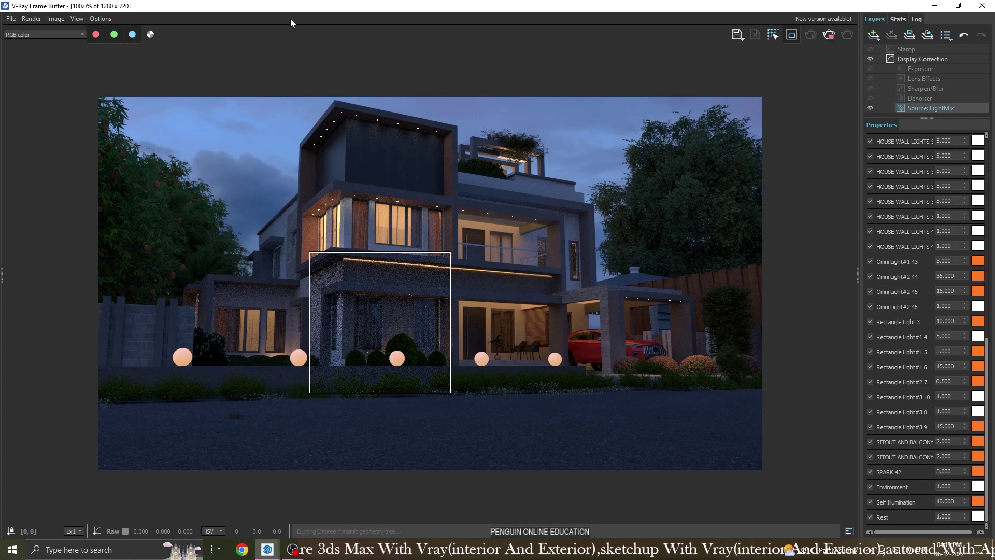
click(870, 382)
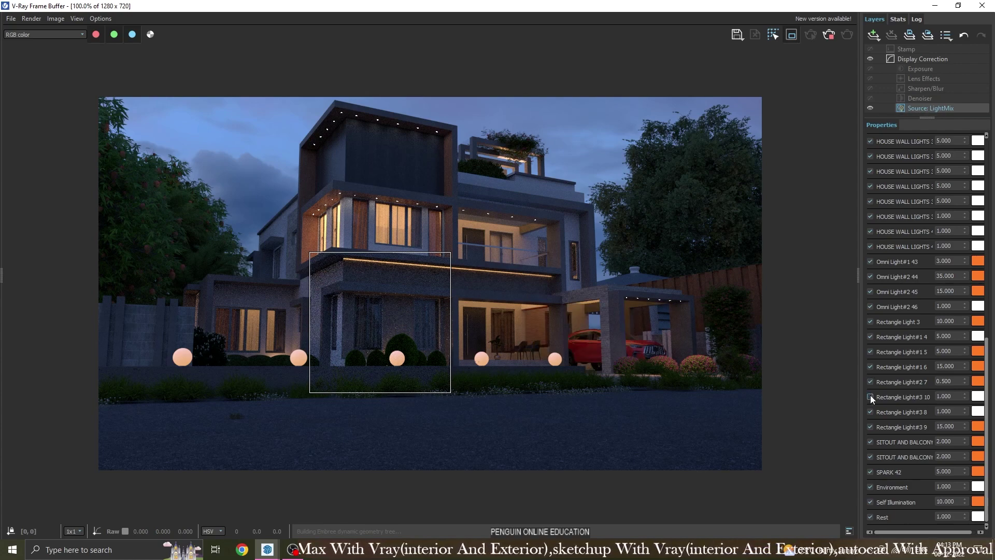
click(870, 397)
- Try Rectangle Light#3 10 at intensity 50, then settle on 15
double_click(944, 396)
text(50)
key(Return)
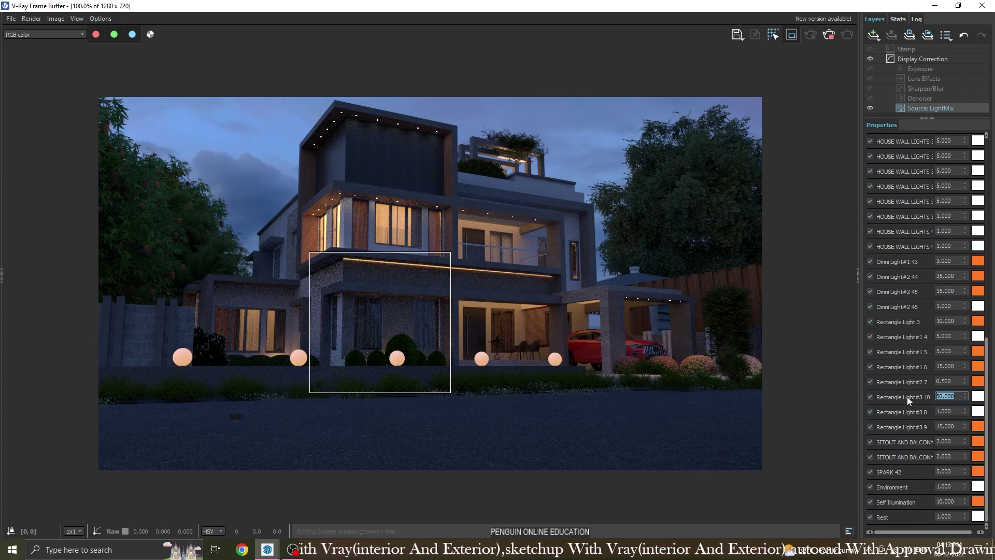
click(871, 397)
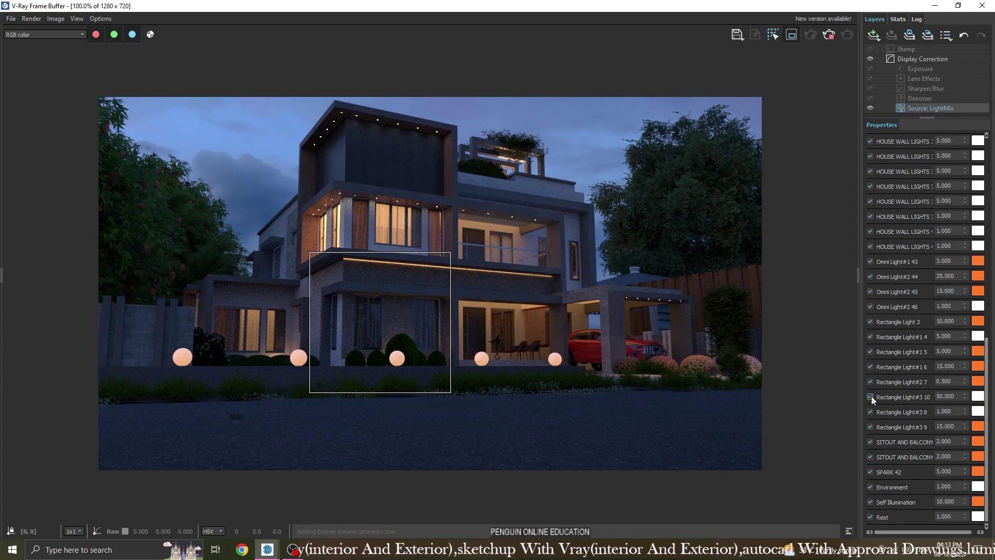
double_click(944, 396)
text(15)
key(Return)
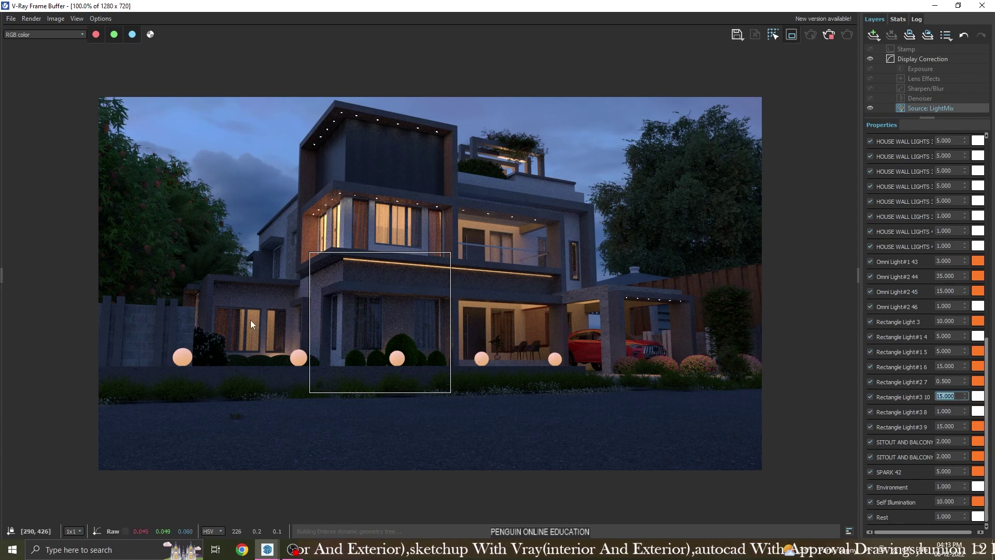
- Start a fresh V-Ray render from the SketchUp model
key(alt+Tab)
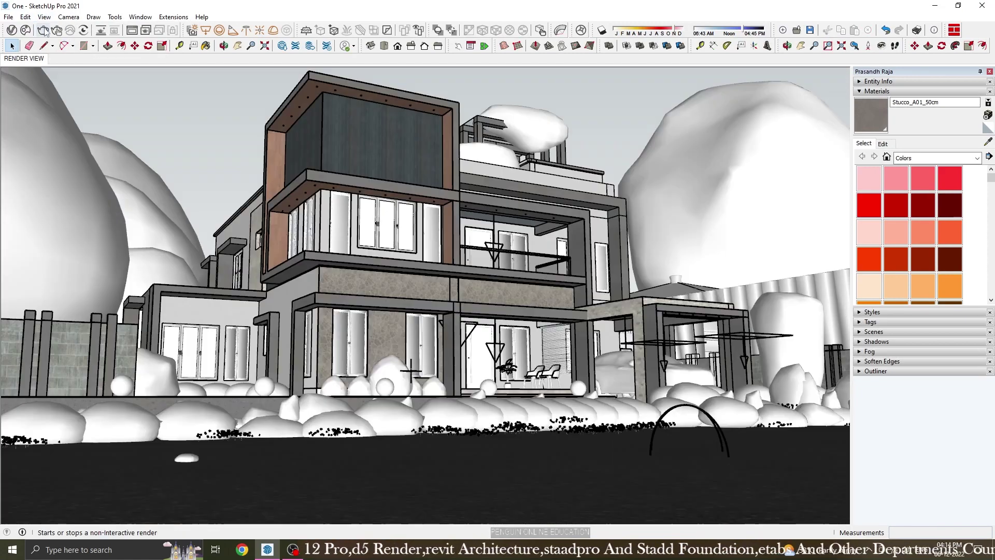
click(46, 32)
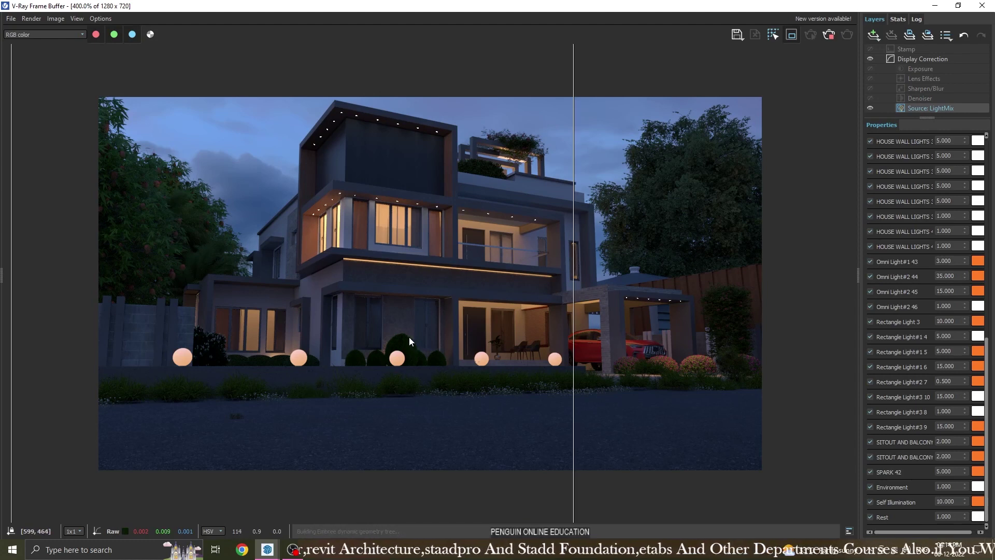
scroll(409, 336, up, 2)
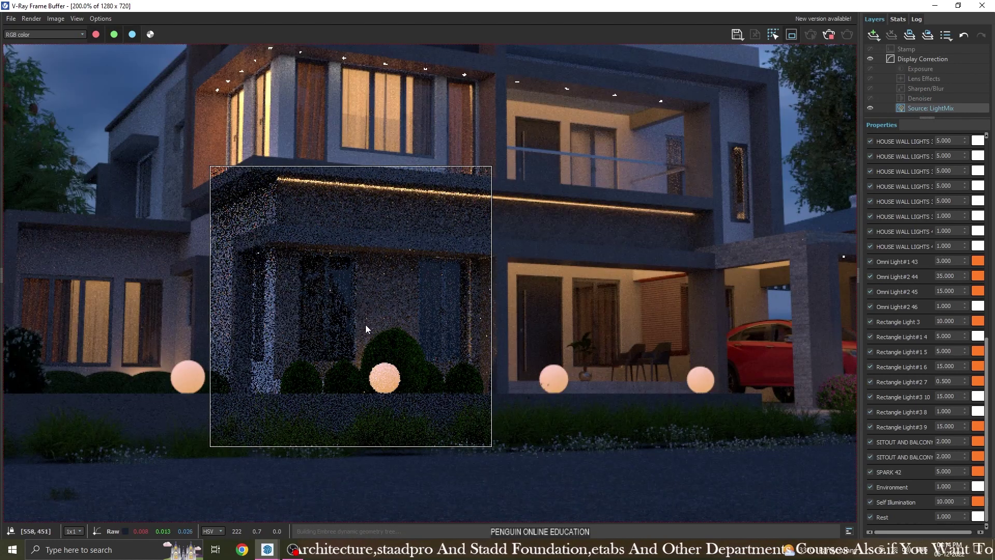
- Toggle Rectangle Lights 3, #1 5, #1 6, #2 7, garage and SITOUT AND BALCONY to identify them, then restart the region render
click(870, 352)
click(870, 352)
click(870, 367)
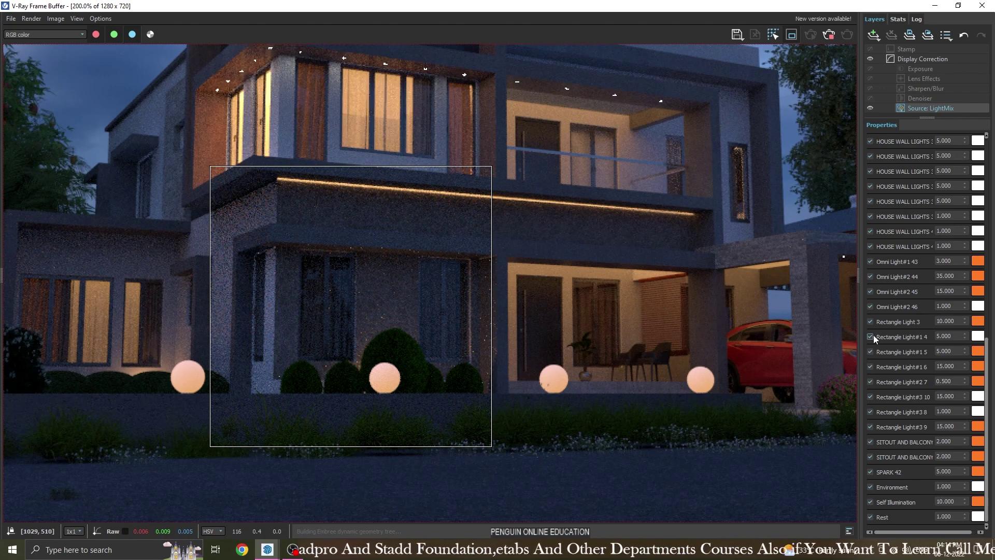
click(870, 322)
click(871, 322)
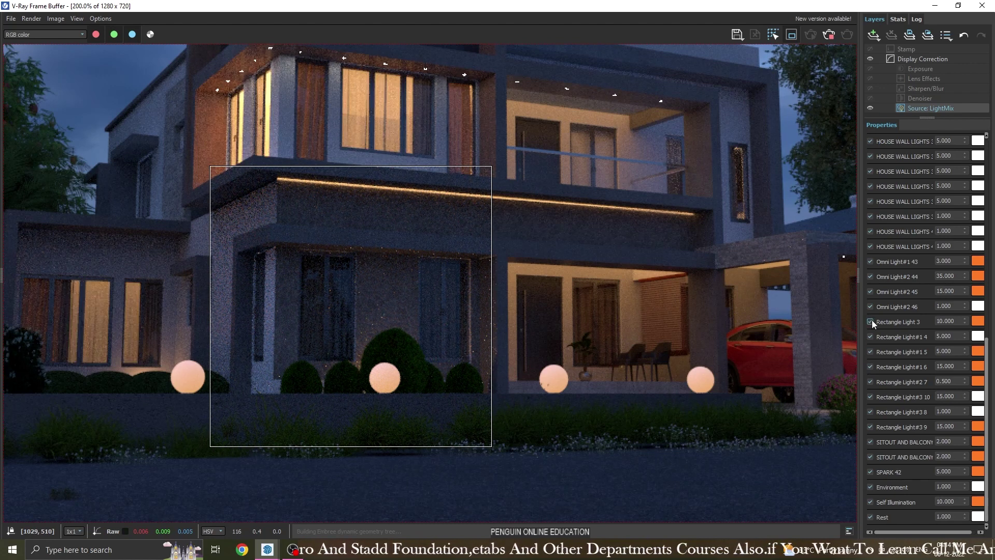
click(871, 382)
click(870, 381)
click(870, 426)
click(870, 427)
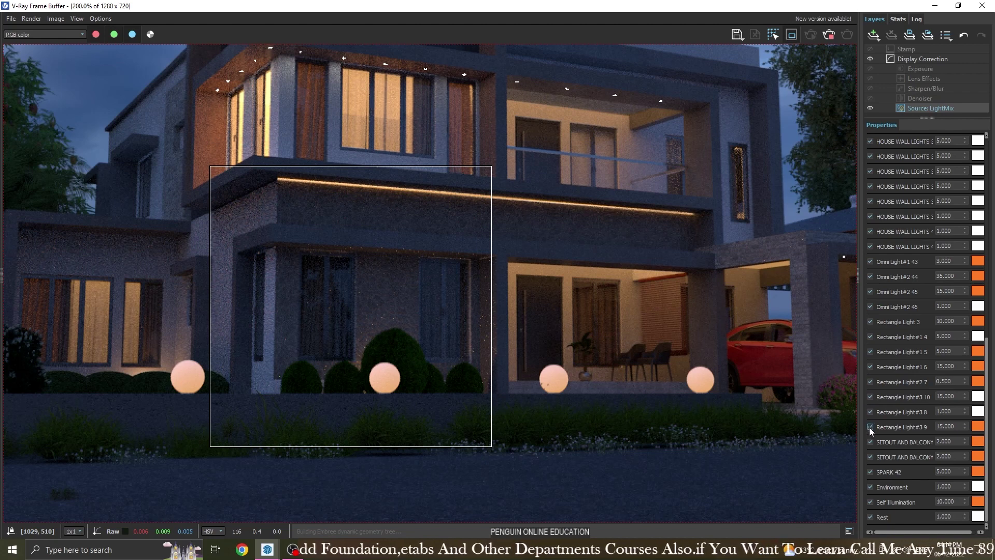
click(870, 441)
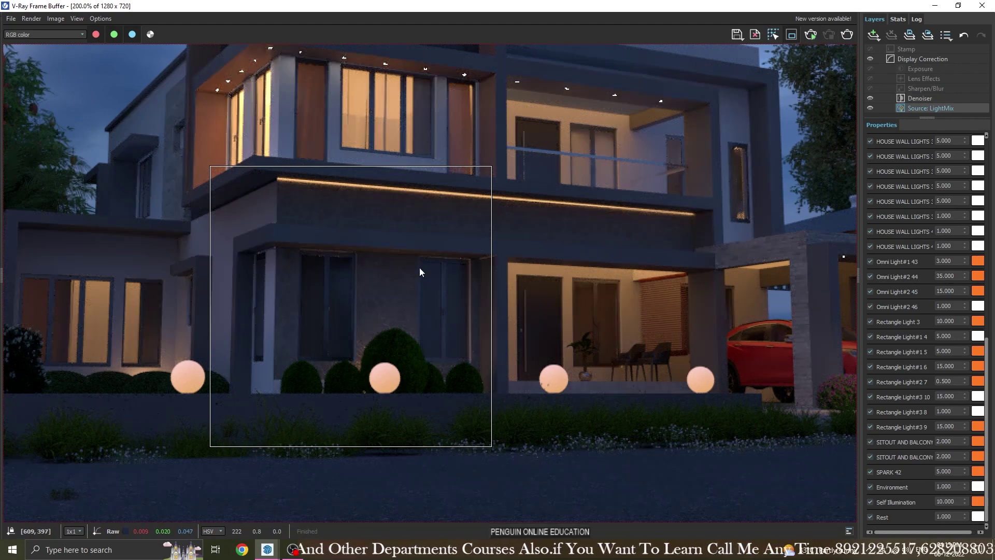
key(shift+q)
scroll(349, 337, down, 2)
scroll(347, 340, up, 2)
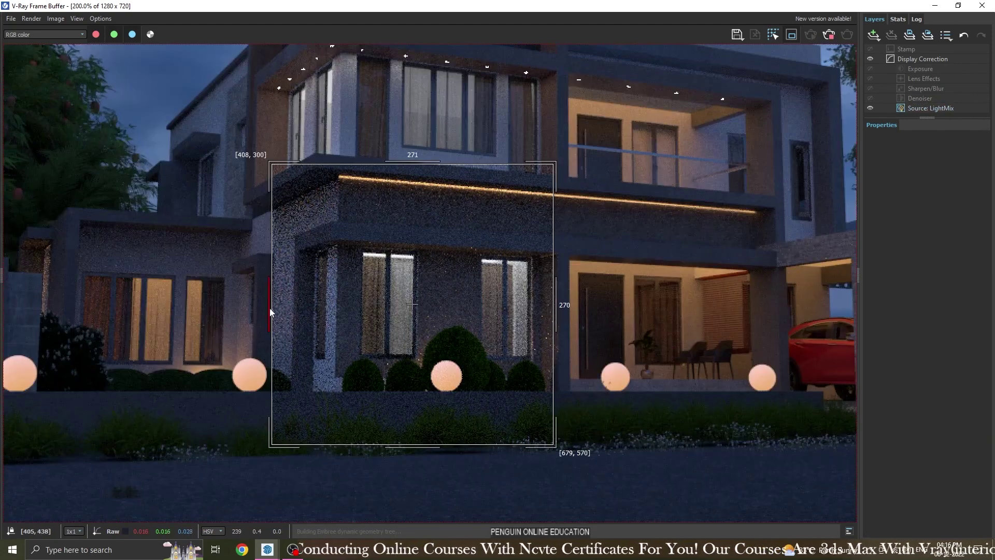
- Give ROOM 4 the warm orange Incandescent colour preset
drag(270, 308, 253, 308)
click(930, 108)
scroll(902, 417, down, 5)
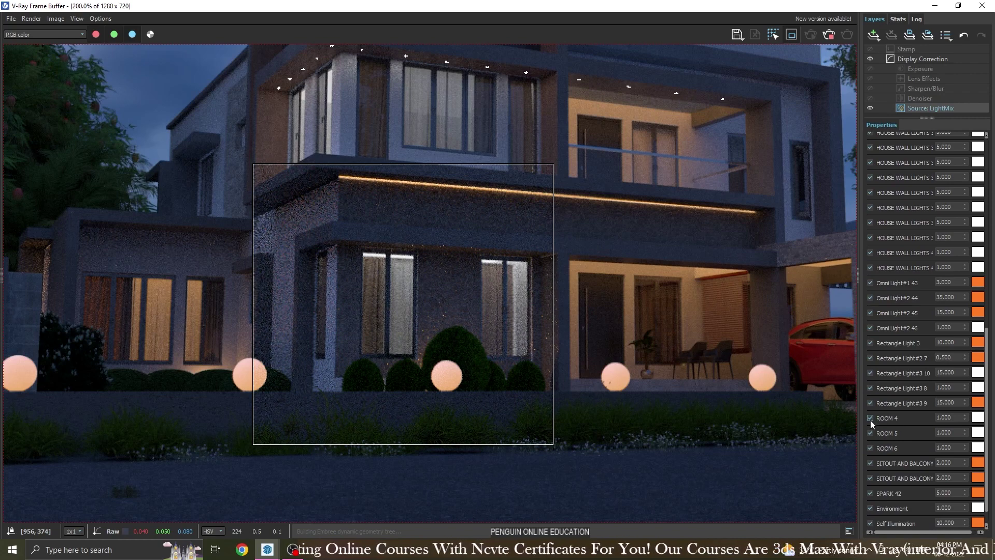
click(978, 417)
click(936, 383)
click(928, 455)
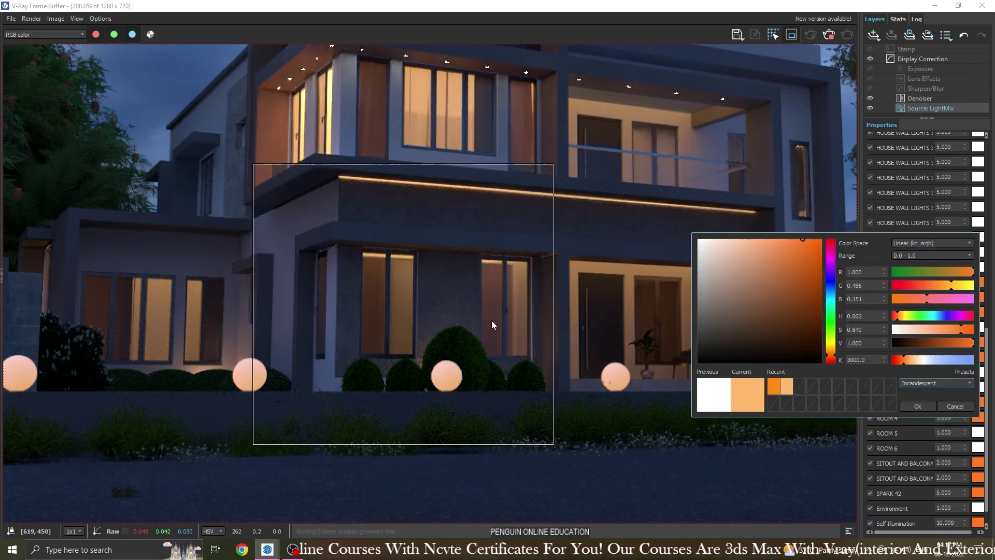
scroll(492, 325, down, 1)
click(917, 406)
- Stop the current render and return to the SketchUp model
click(828, 35)
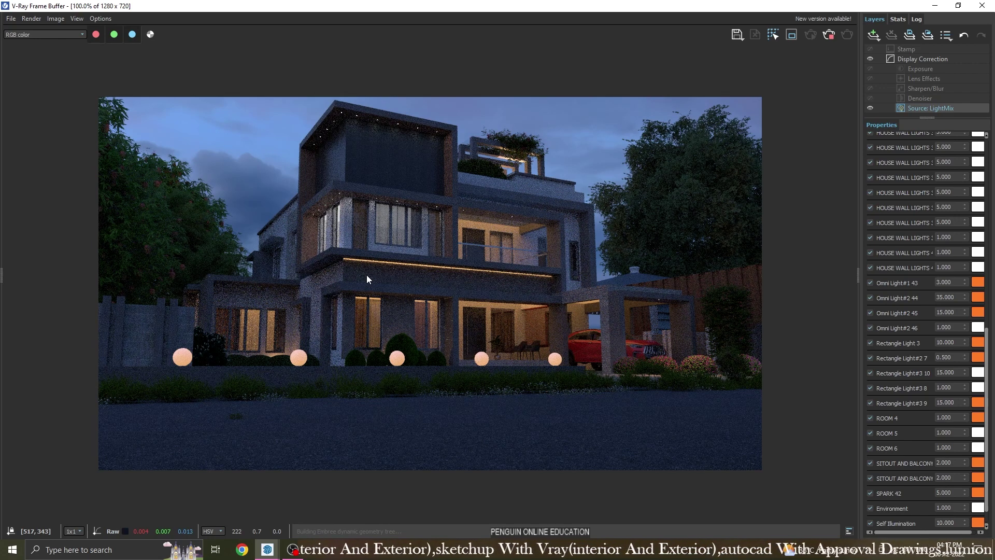
scroll(424, 242, up, 2)
scroll(385, 272, down, 2)
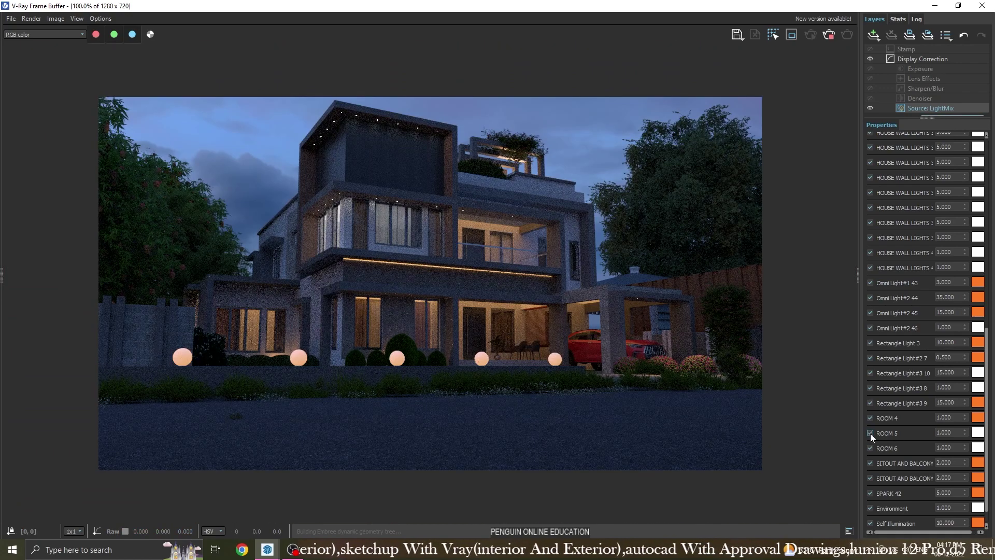
scroll(906, 415, down, 1)
scroll(394, 317, up, 3)
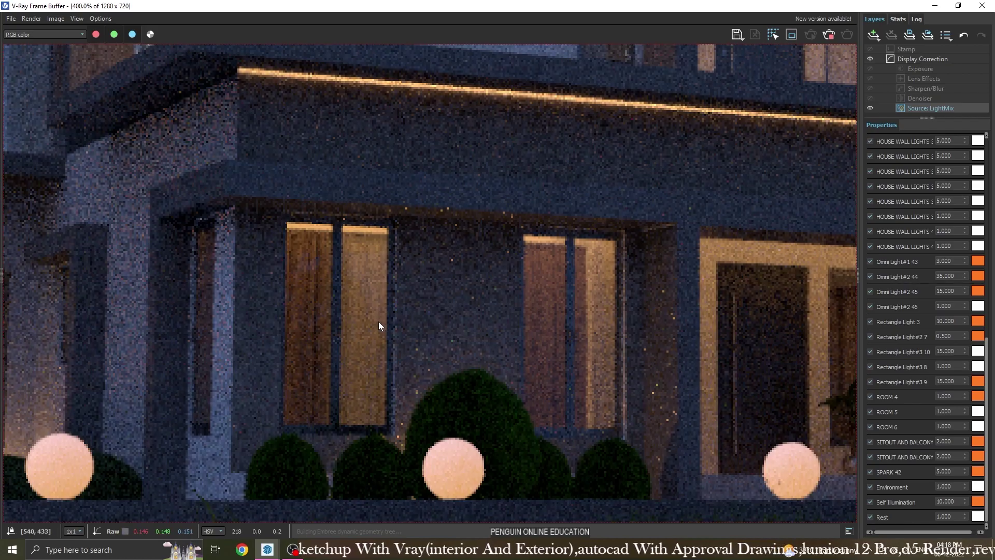
scroll(378, 321, down, 2)
key(alt+Tab)
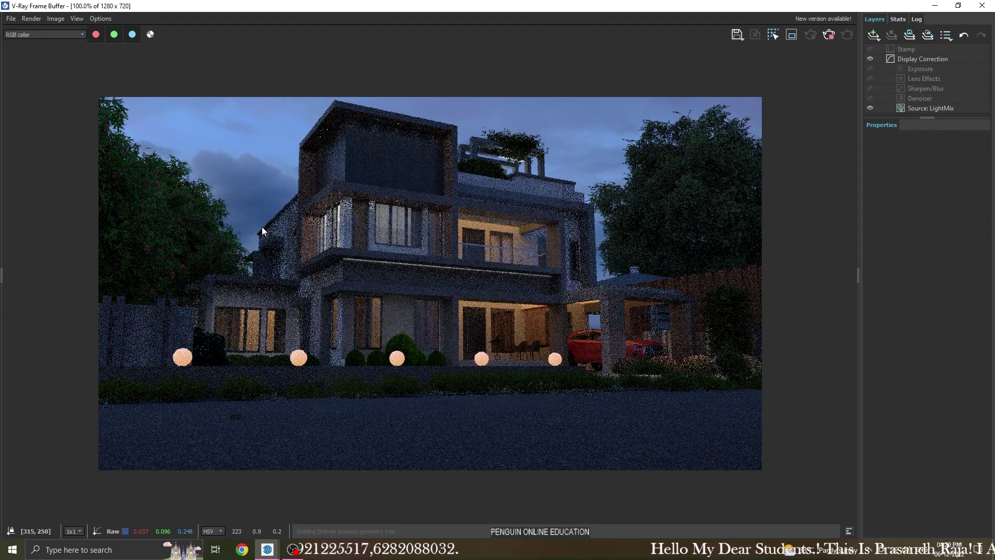
- Set Rectangle Light#3 12 to intensity 2 with the warm incandescent colour
click(922, 109)
scroll(900, 375, down, 3)
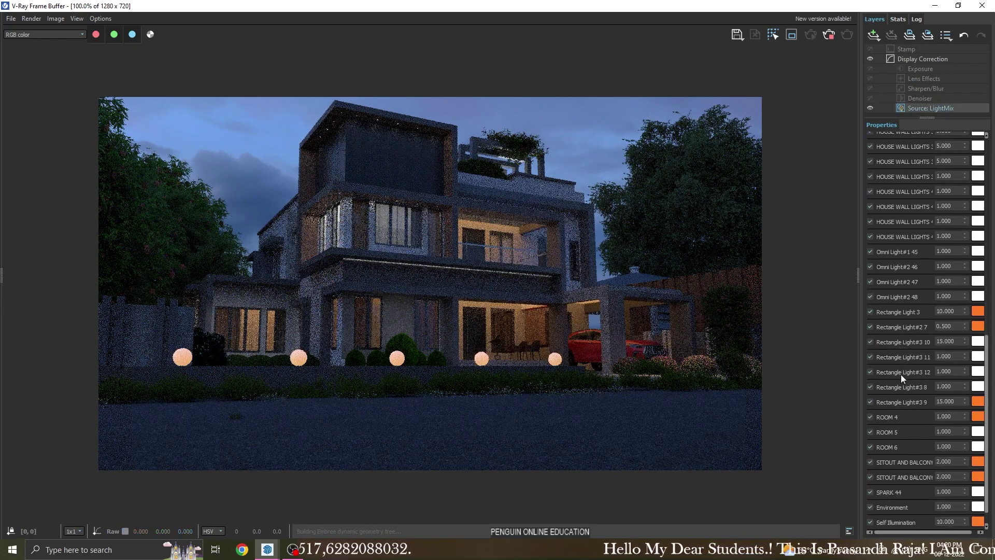
scroll(901, 374, down, 2)
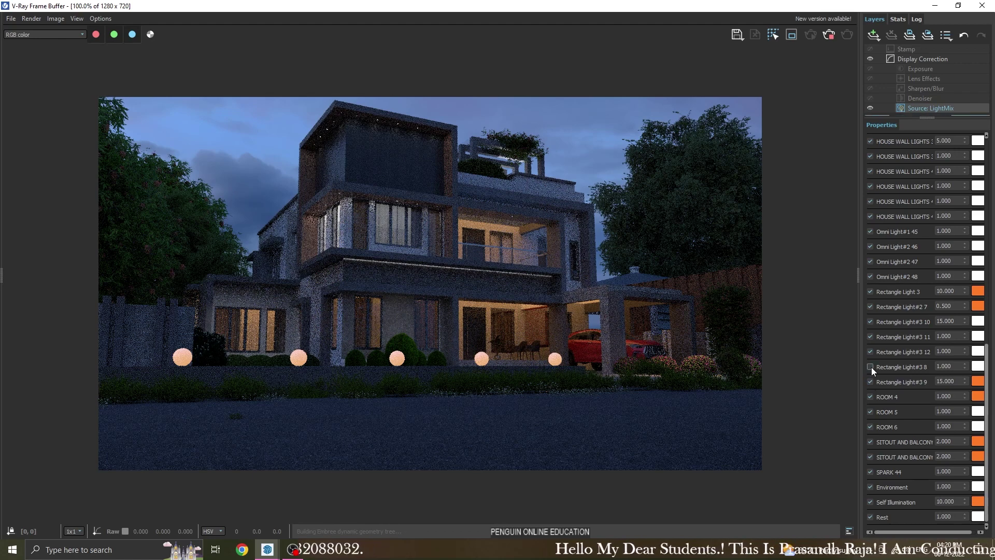
click(870, 351)
click(870, 351)
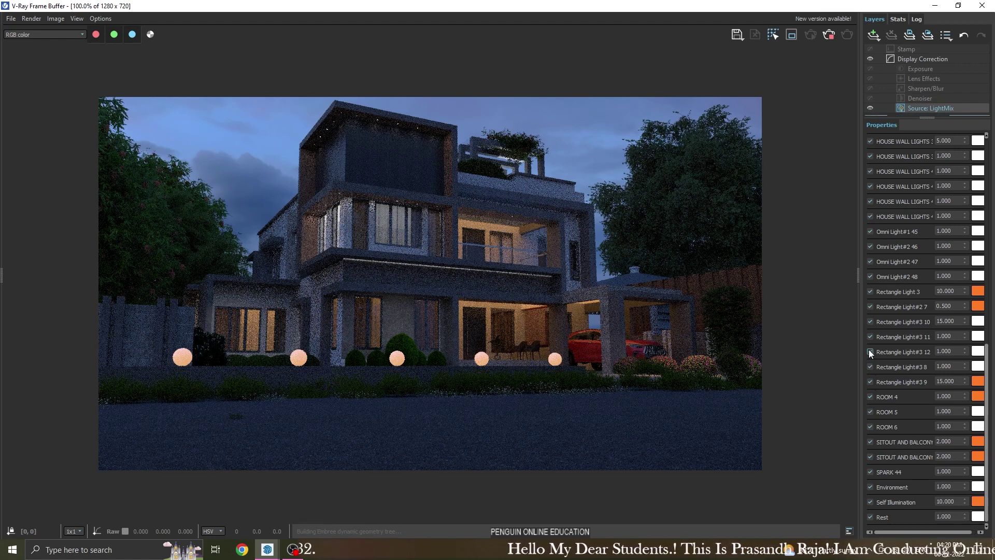
double_click(944, 351)
text(2)
key(Return)
click(978, 351)
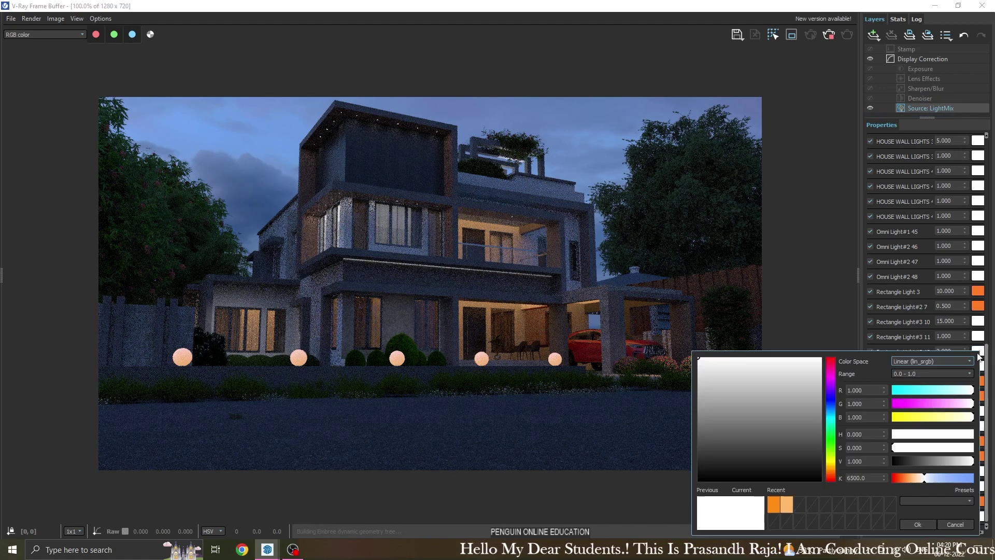
click(933, 502)
click(928, 484)
click(918, 516)
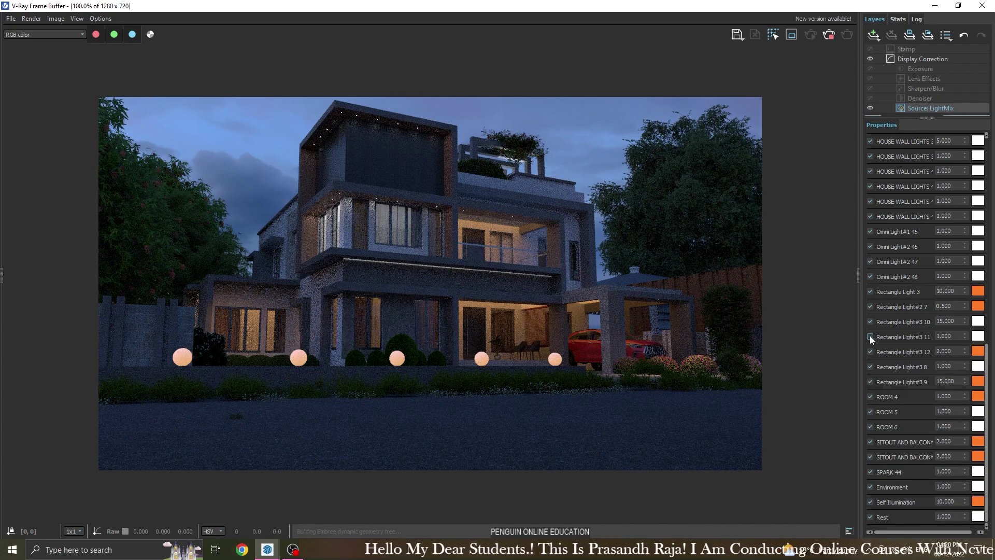
- Tint Rectangle Light#3 11 warm orange and raise Rectangle Light#3 12 to 5
click(977, 335)
click(917, 485)
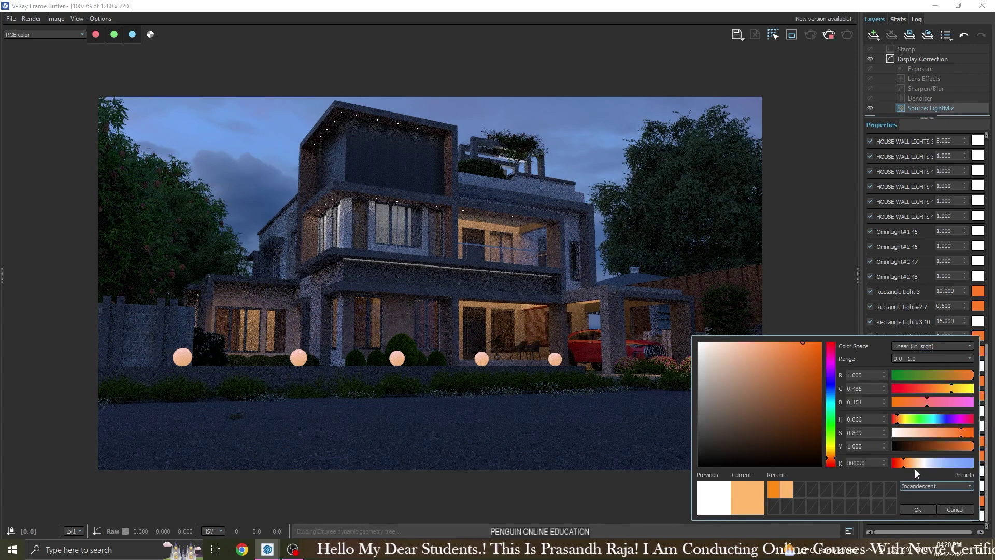
click(918, 510)
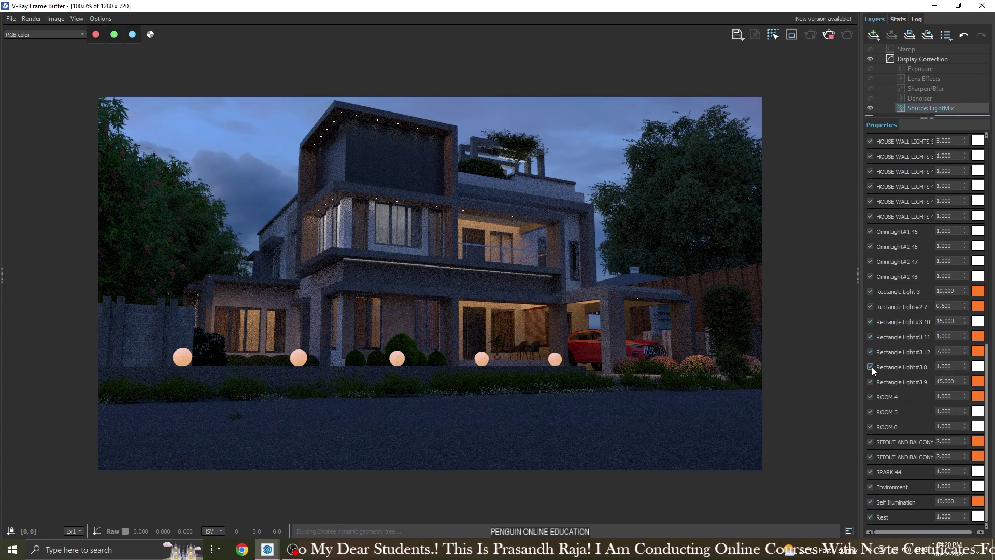
click(952, 351)
text(5)
key(Return)
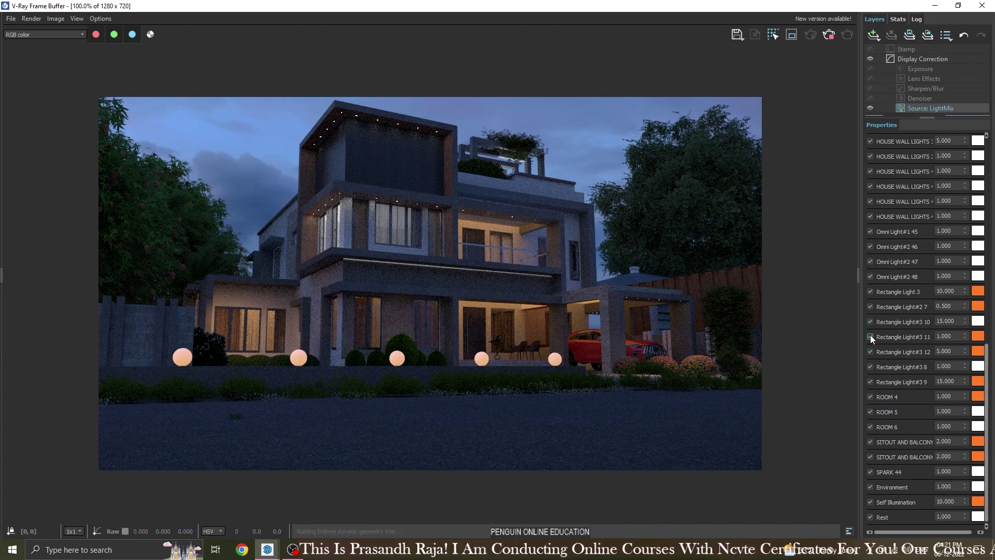
- Set Rectangle Light#3 11 intensity to 5, then to 10
key(shift+Tab)
key(BackSpace)
text(5)
key(Return)
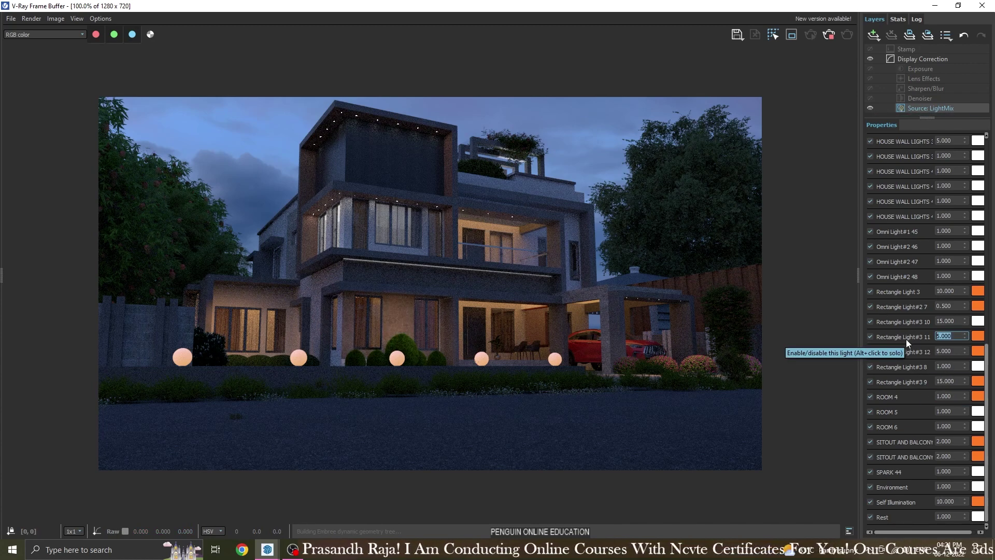
text(10)
key(Return)
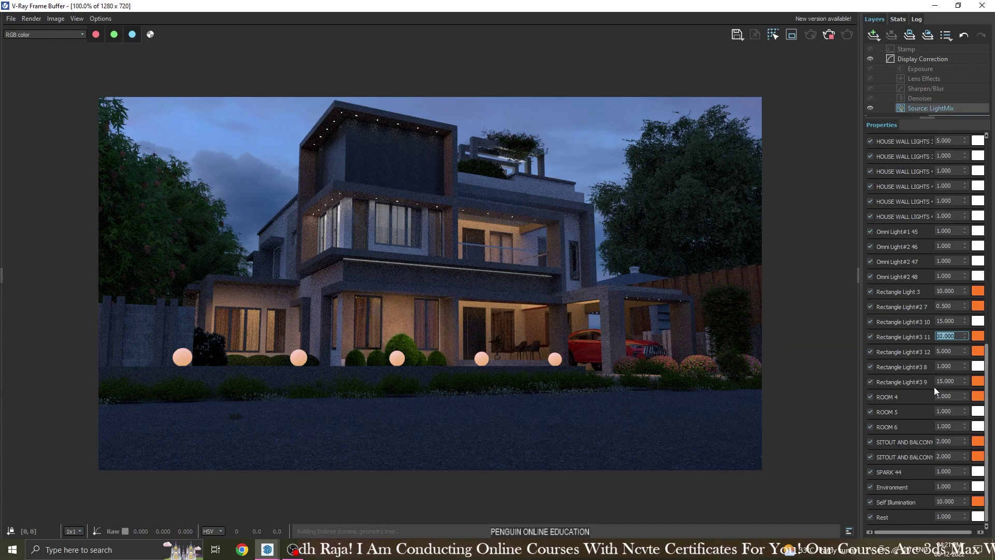
scroll(349, 324, up, 1)
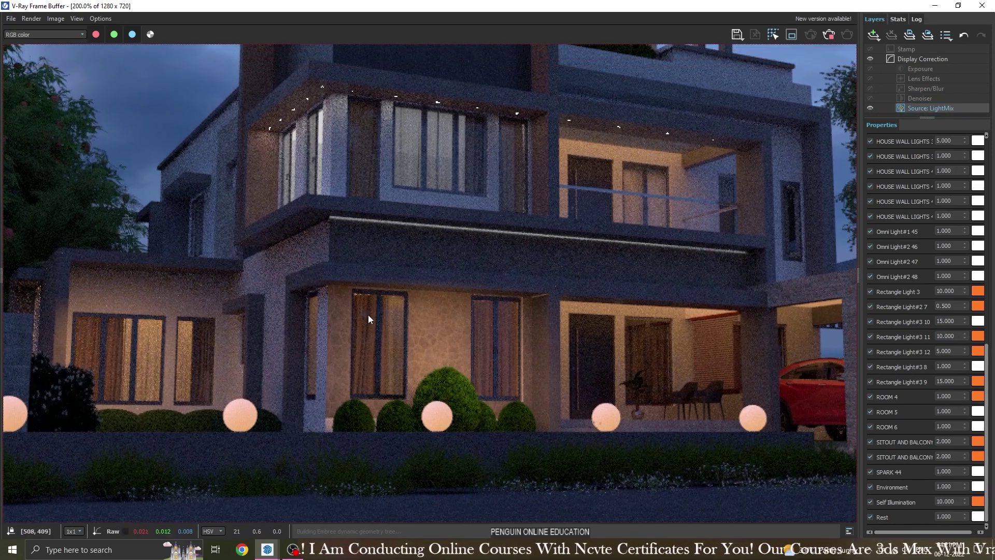
scroll(363, 317, up, 1)
scroll(342, 330, down, 1)
scroll(363, 321, down, 2)
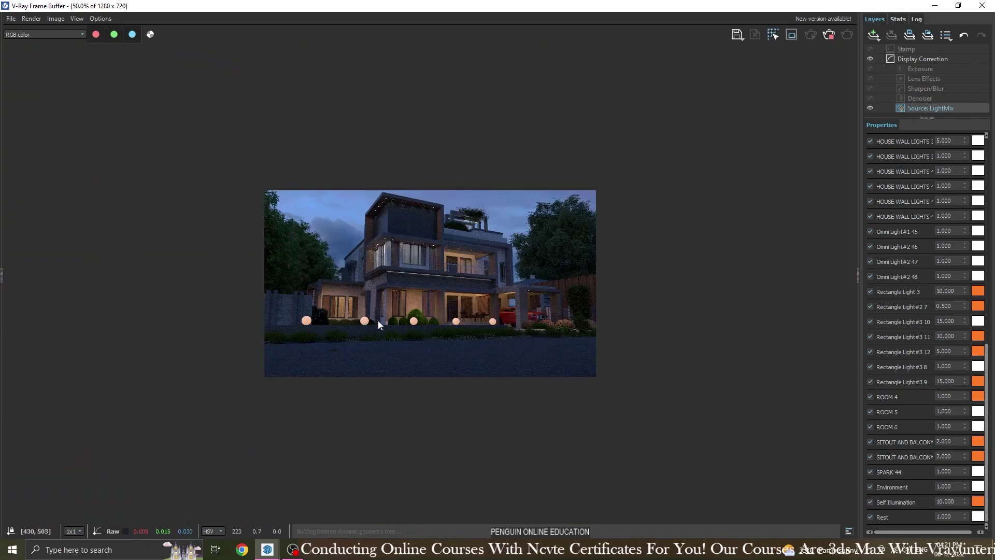
scroll(337, 326, up, 1)
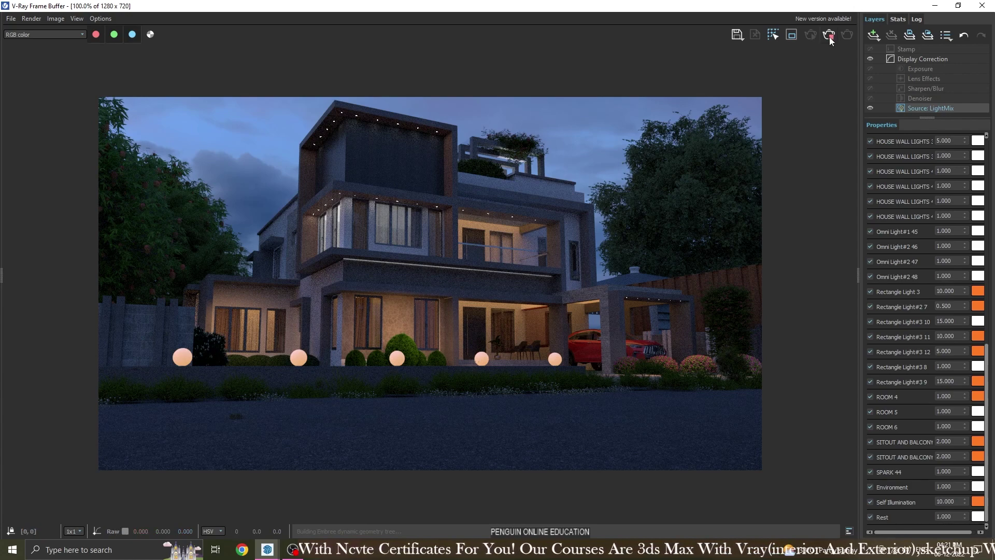
- Close the frame buffer and orbit to an elevated oblique view of the house
click(982, 6)
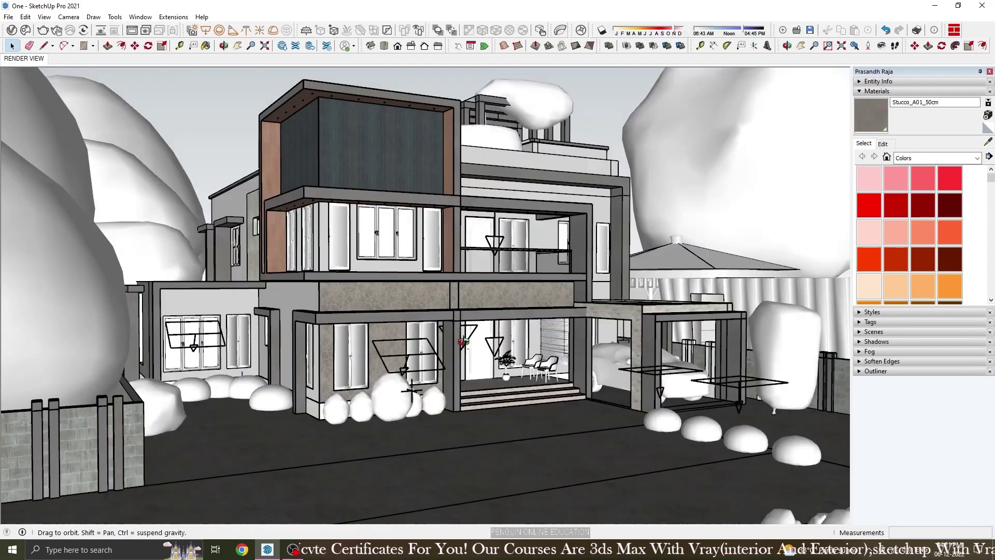
middle_drag(461, 342, 396, 324)
scroll(407, 238, down, 5)
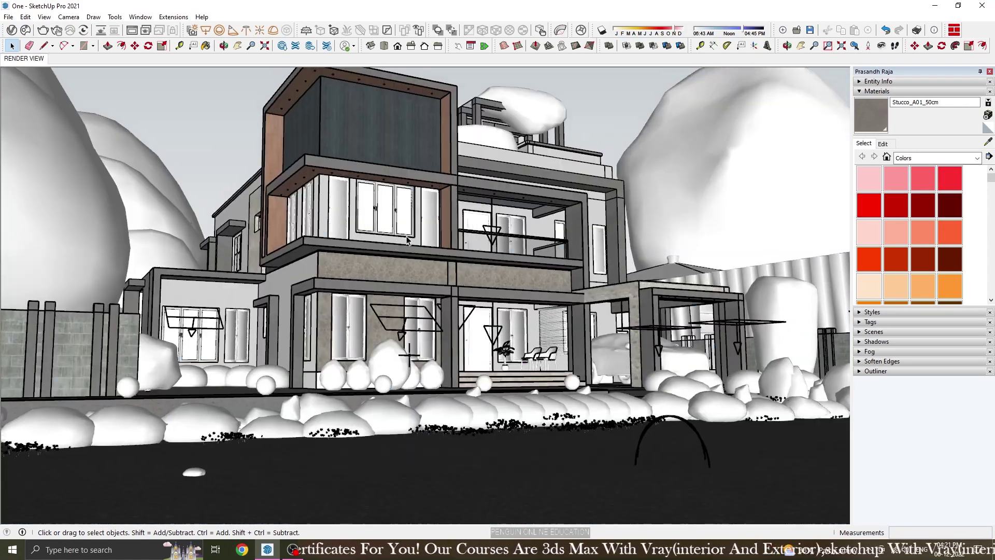
middle_drag(406, 239, 276, 241)
scroll(276, 241, up, 3)
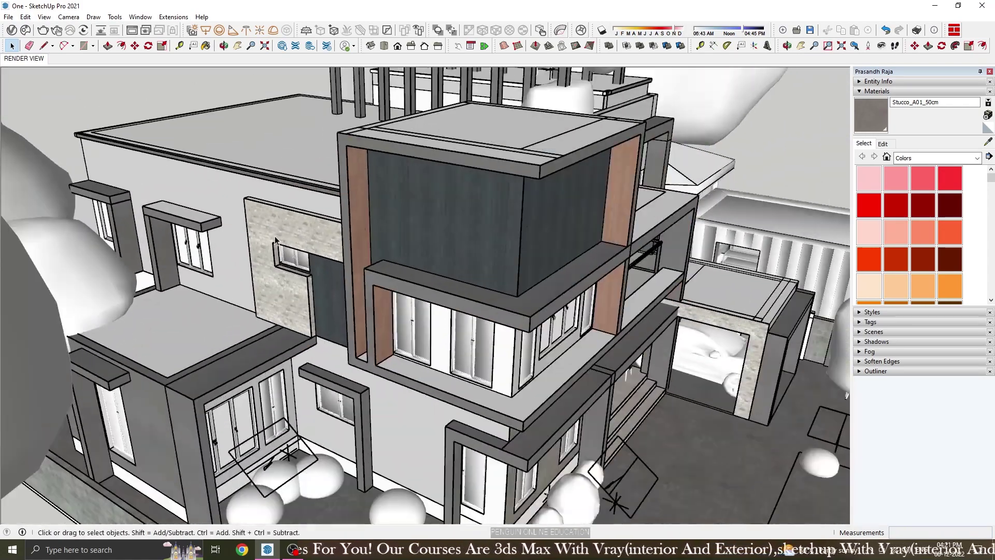
scroll(276, 241, up, 5)
- Import Lamp Wall 114-04 from Chaos Cosmos 3D Models > Lighting > Wall lamps
click(580, 29)
click(555, 89)
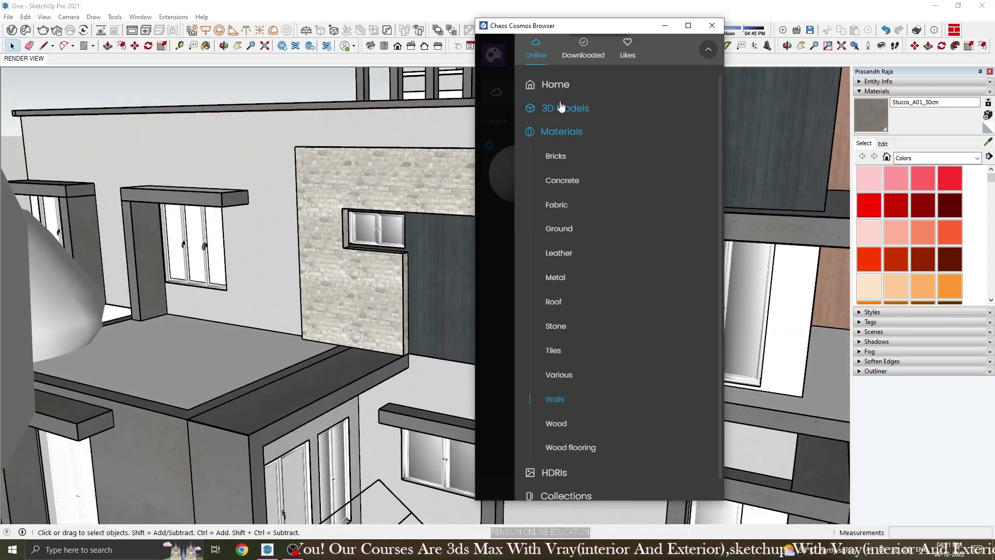
click(561, 107)
click(565, 185)
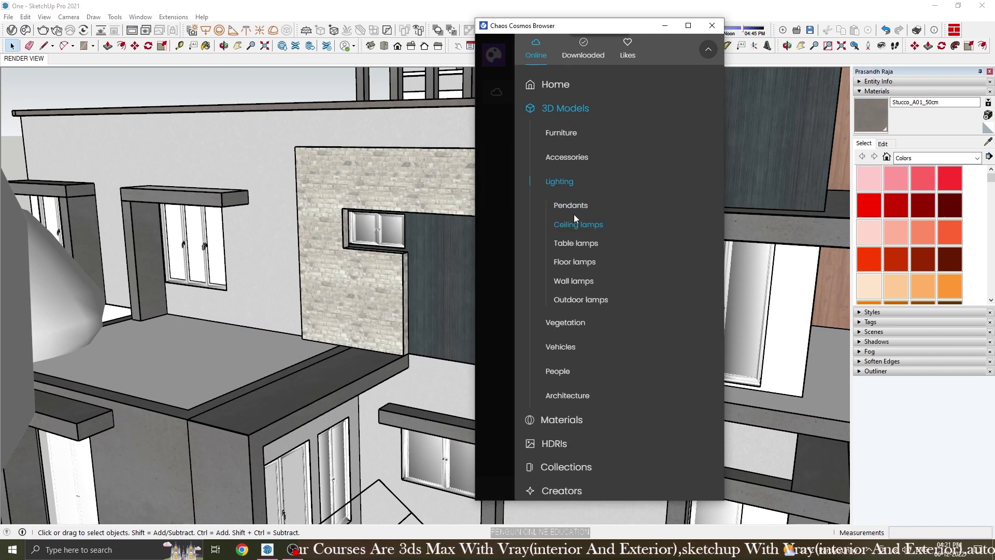
click(578, 301)
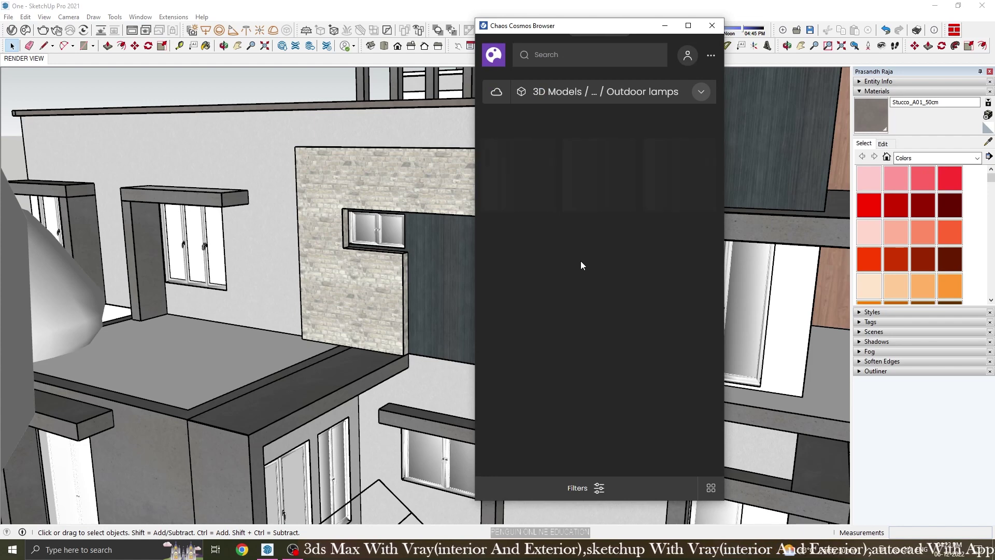
scroll(549, 244, down, 2)
scroll(547, 239, up, 2)
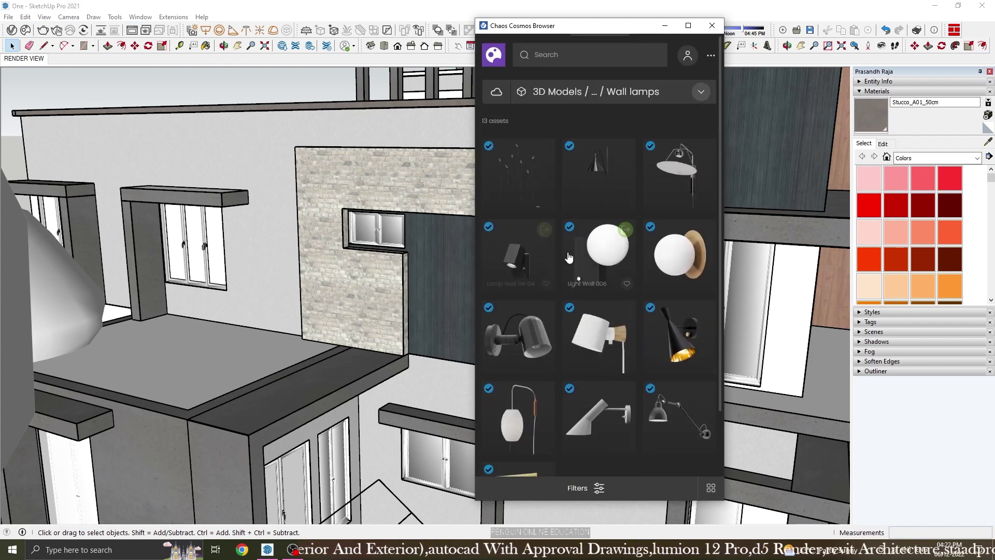
click(545, 230)
- Import the white globe Light Wall 006 from Cosmos and place it beside the wall
scroll(262, 220, up, 2)
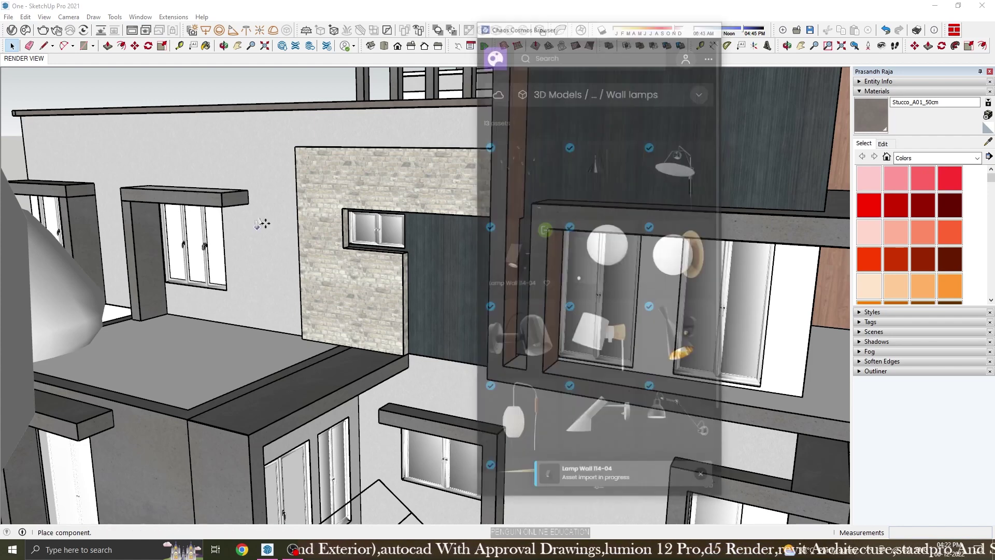
scroll(262, 218, up, 3)
scroll(269, 259, up, 2)
scroll(255, 337, down, 1)
scroll(225, 446, up, 2)
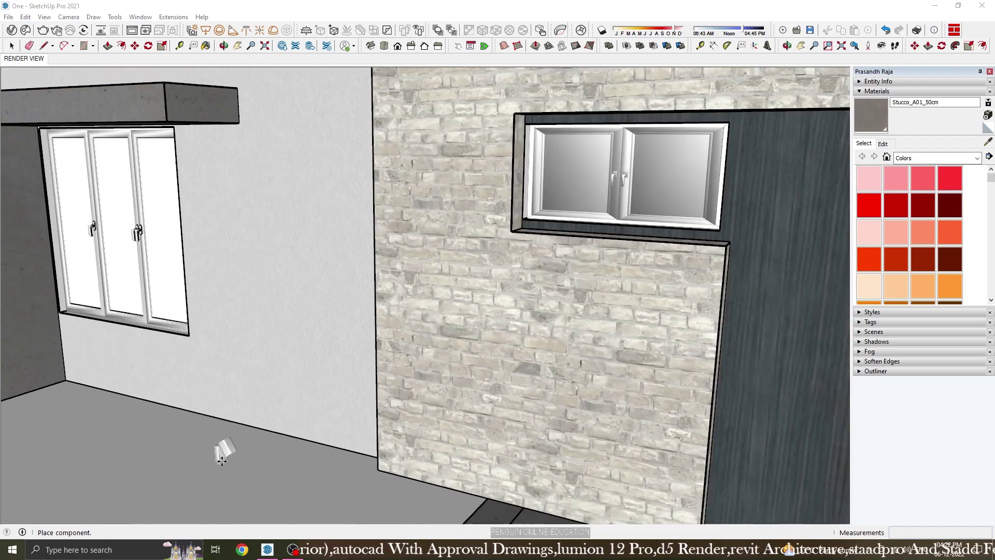
scroll(230, 435, up, 2)
scroll(243, 414, down, 3)
click(27, 31)
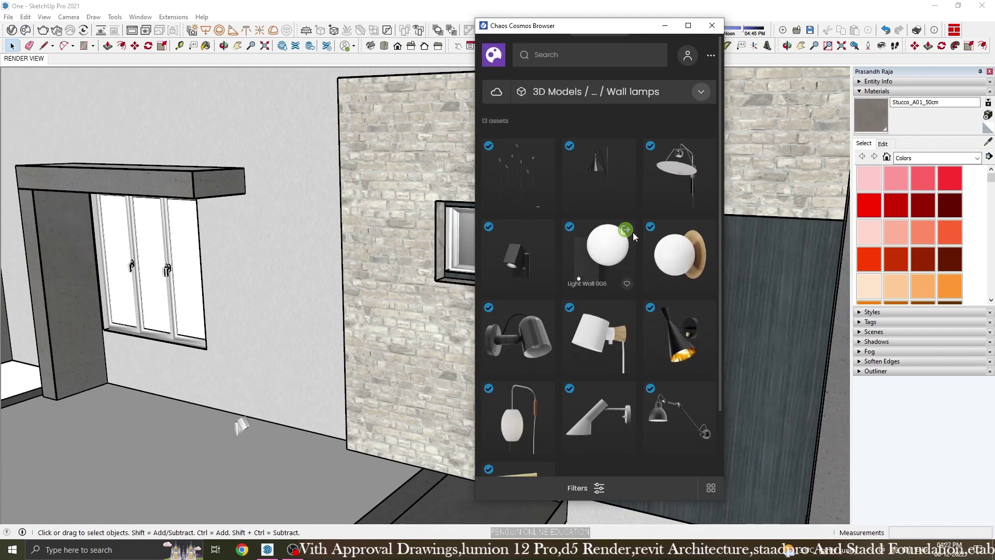
click(627, 234)
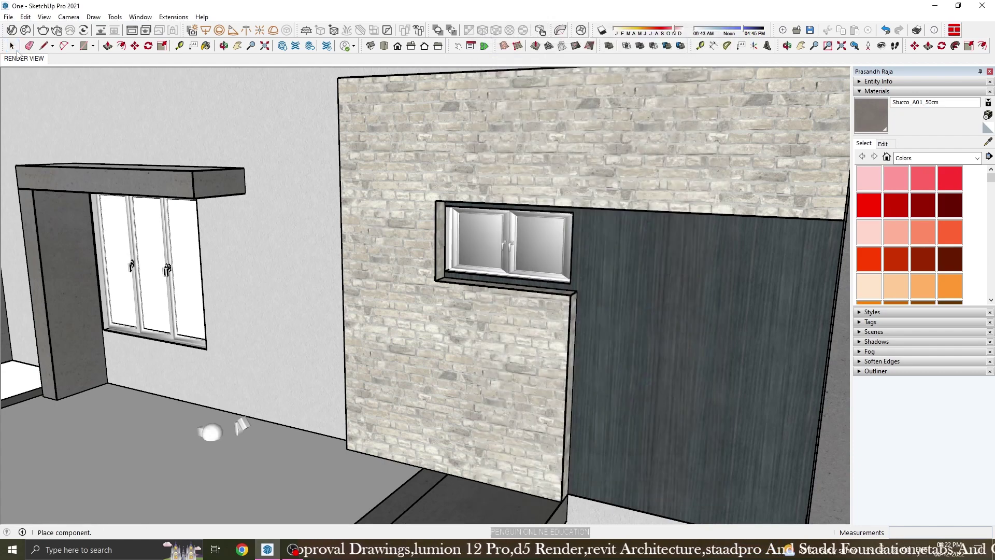
click(210, 434)
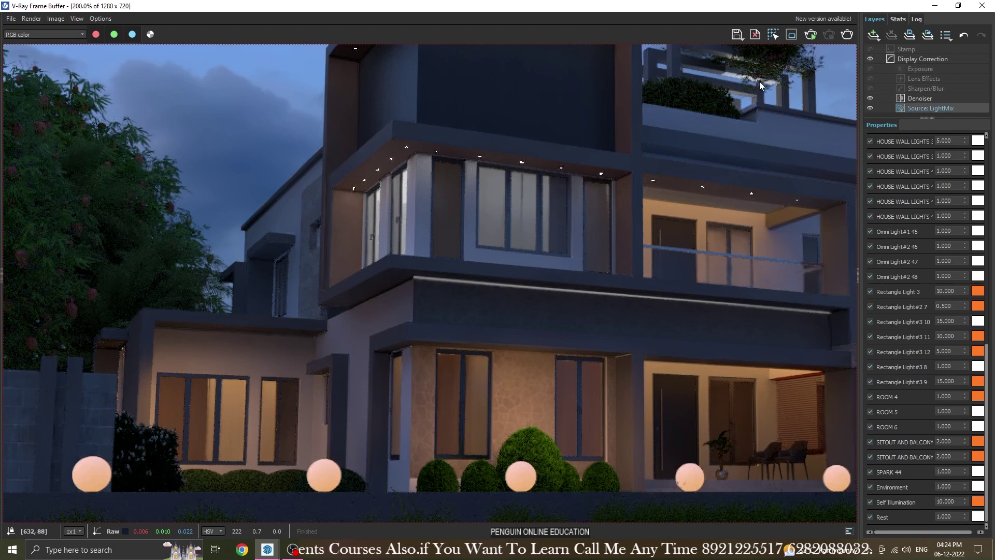
- Interactively render a region over the house's left side and show the LightMix lights
click(791, 34)
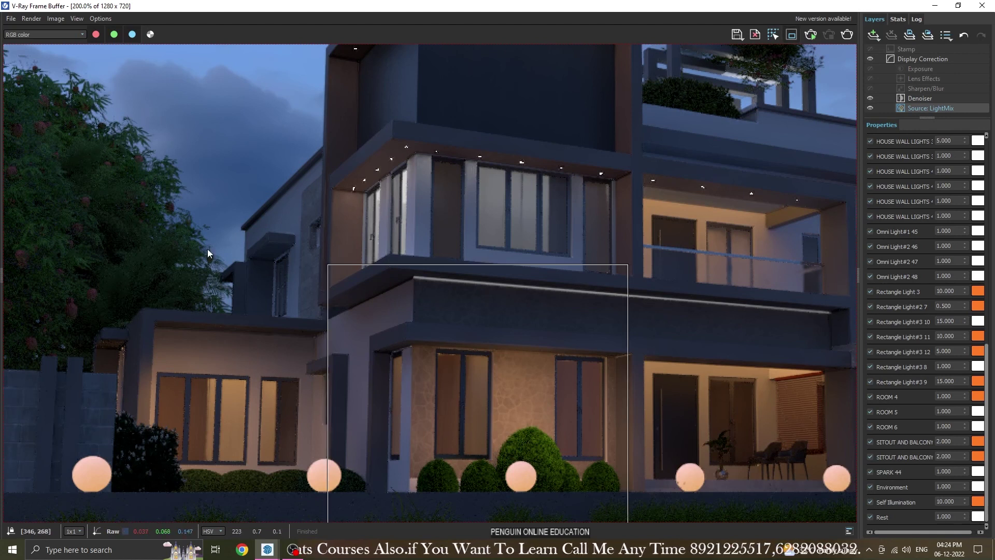
drag(212, 181, 421, 453)
click(813, 36)
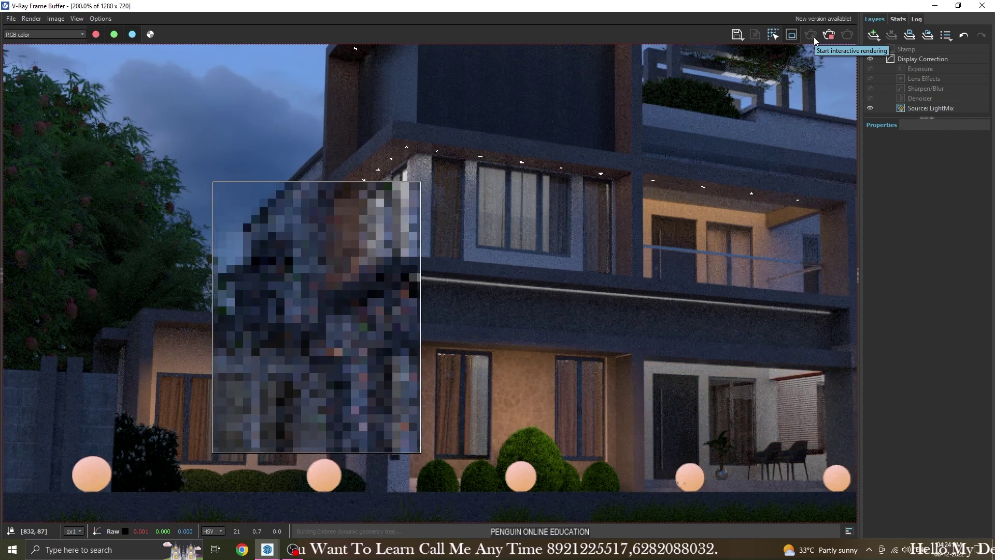
click(969, 108)
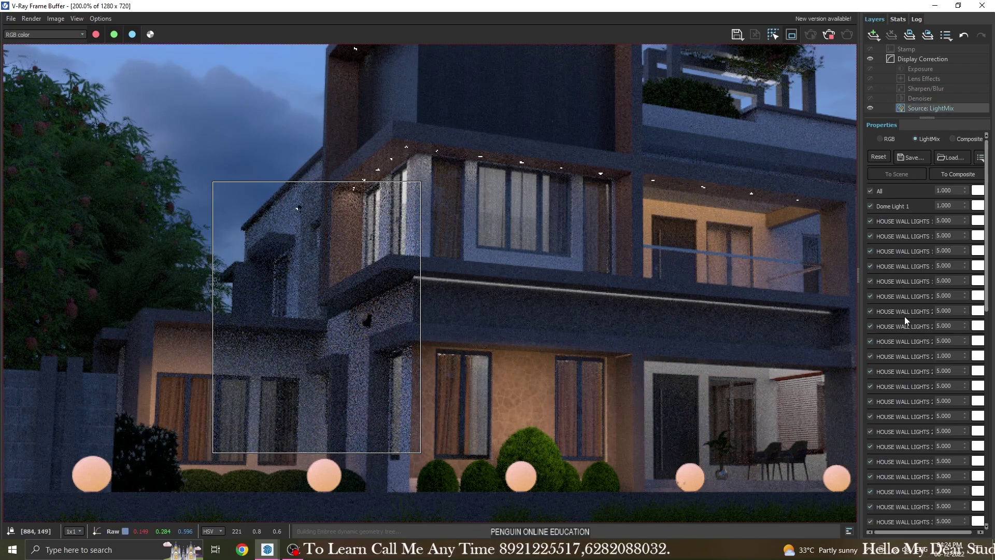
scroll(902, 269, down, 3)
scroll(901, 266, down, 5)
scroll(900, 266, up, 3)
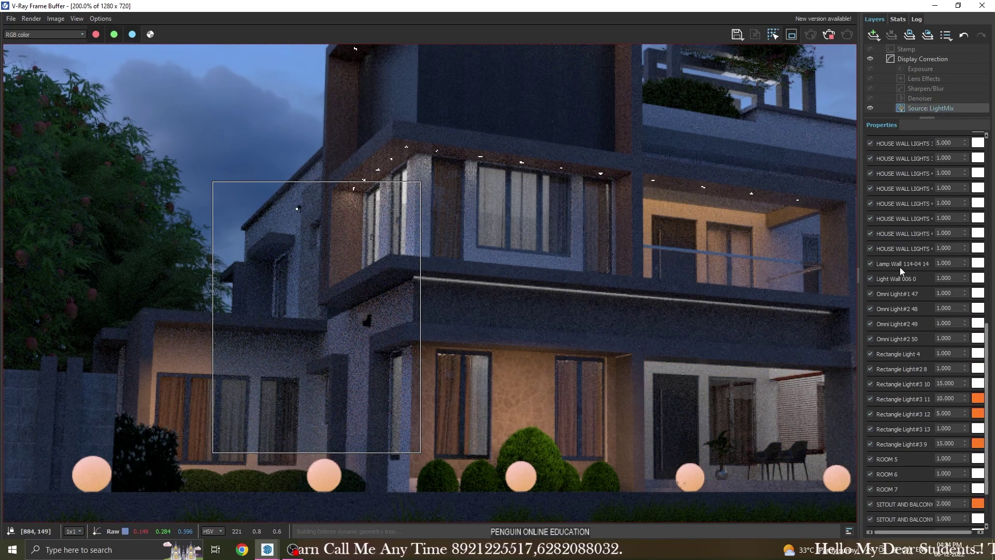
- Set Lamp Wall 114-04 14 and Light Wall 006 0 to 50 in LightMix
double_click(944, 263)
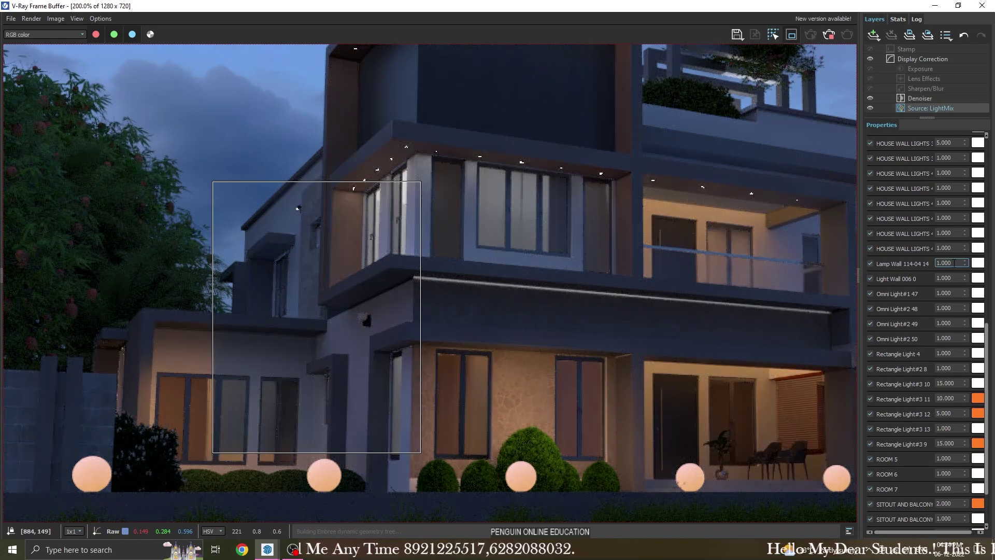
text(50)
key(Return)
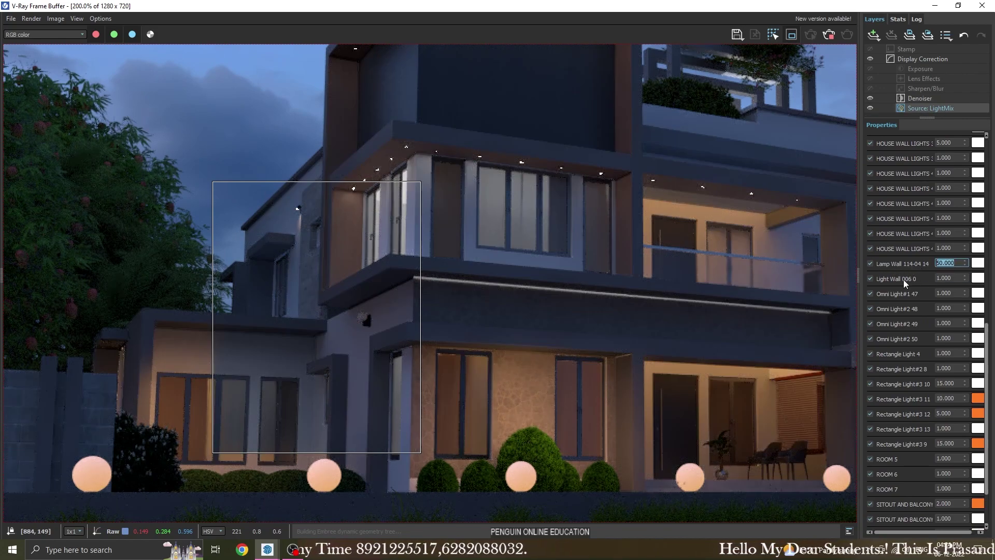
key(Tab)
text(15.000)
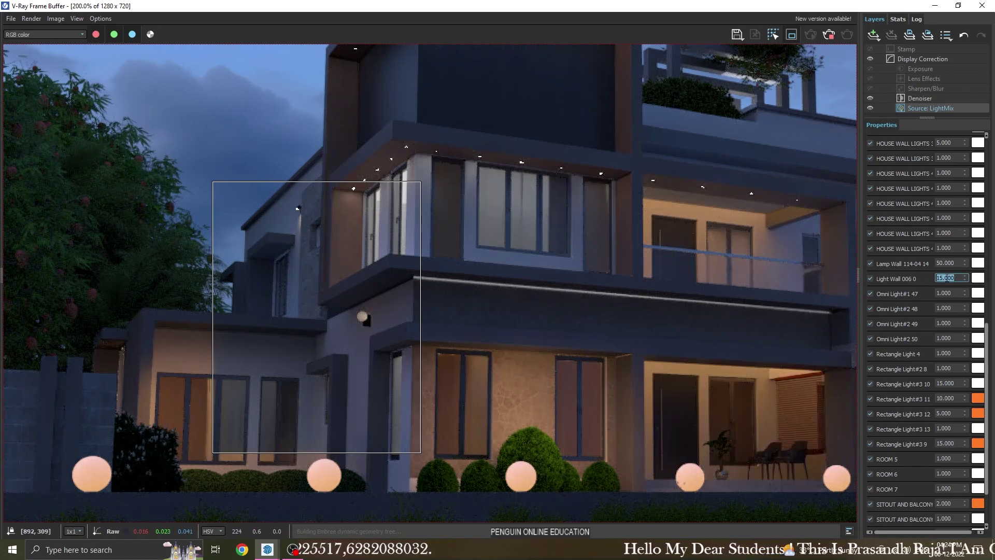
text(50)
key(Return)
scroll(359, 244, down, 1)
scroll(360, 244, down, 1)
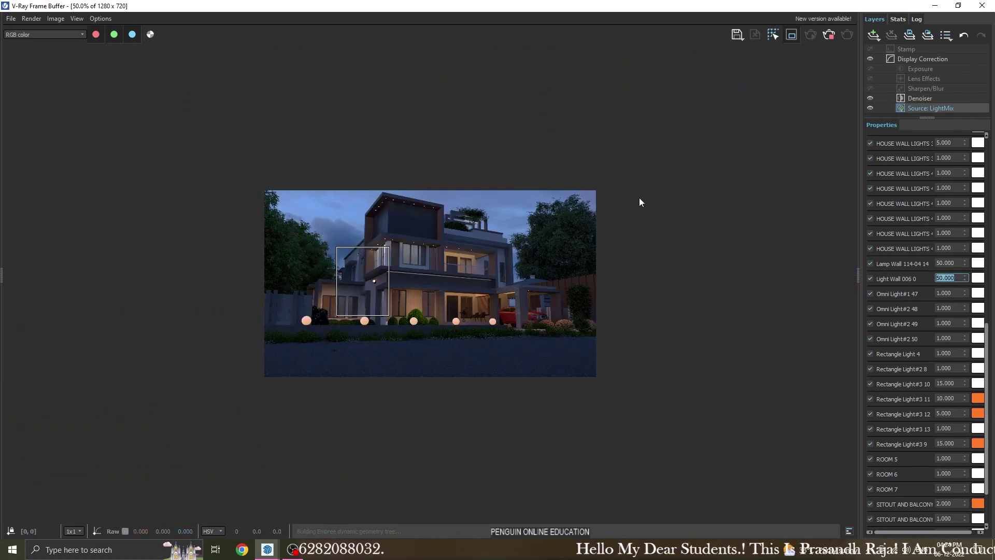
scroll(355, 263, up, 1)
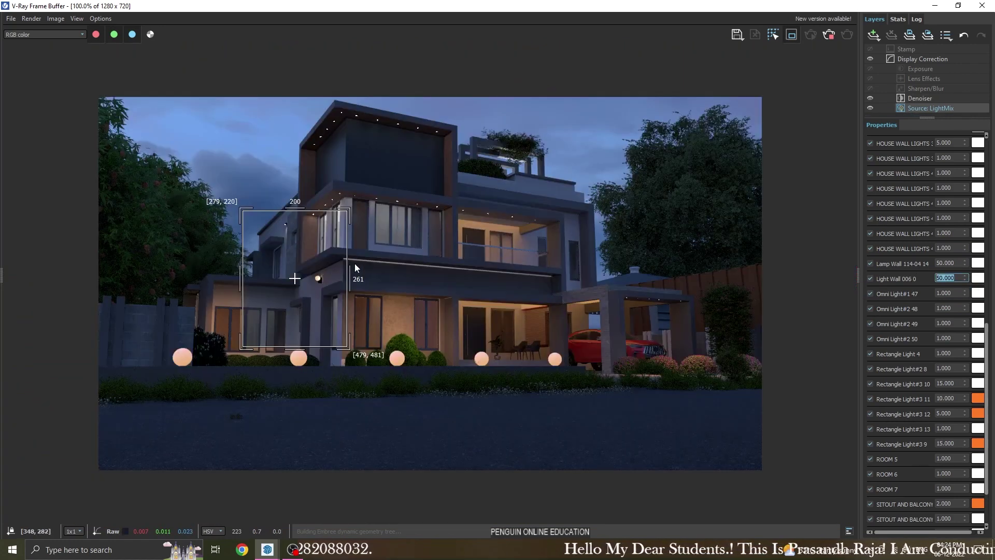
click(982, 6)
- Move the wall lamp higher up the plaster wall
scroll(227, 187, up, 5)
scroll(227, 197, up, 5)
click(362, 225)
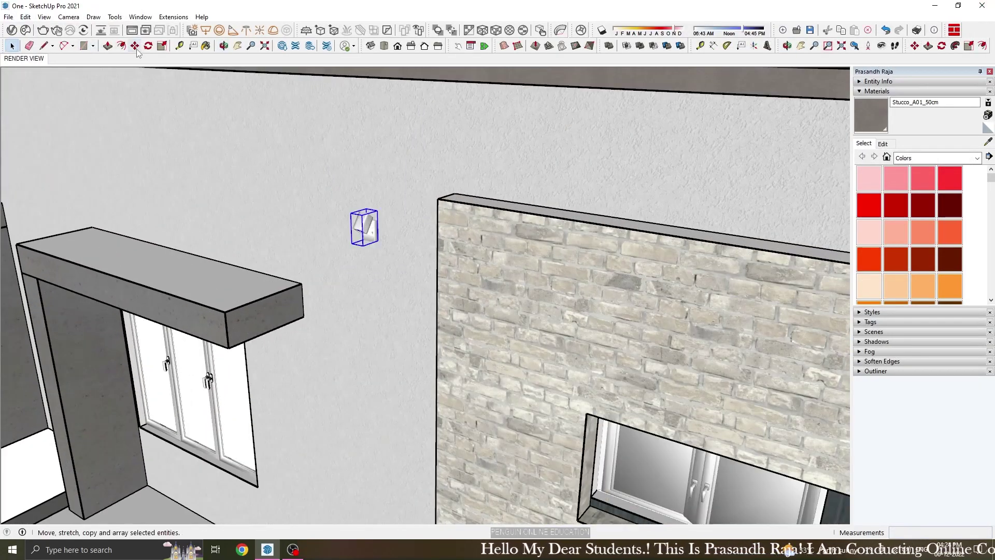
key(m)
click(422, 155)
click(386, 151)
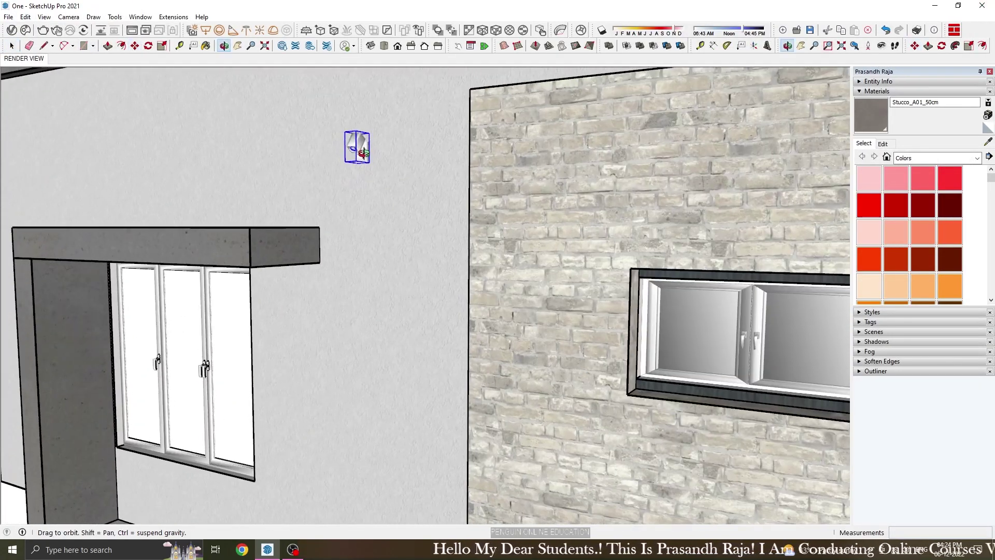
scroll(358, 171, up, 2)
- Return to the RENDER VIEW scene and reopen the V-Ray Frame Buffer
click(11, 46)
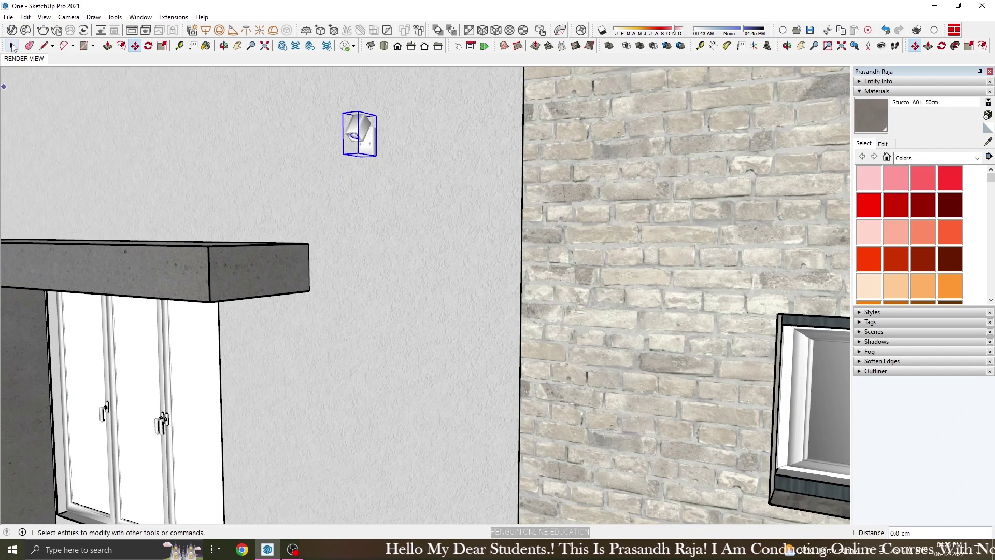
click(24, 60)
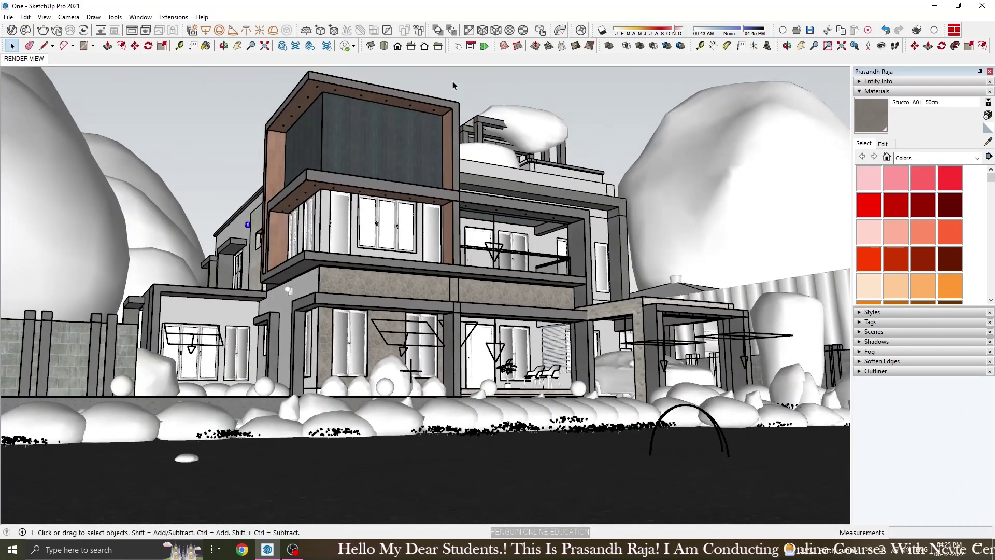
click(8, 16)
key(Escape)
- Re-render the house and lower Lamp Wall 114-04 14 from 50 to 25 in LightMix
click(133, 30)
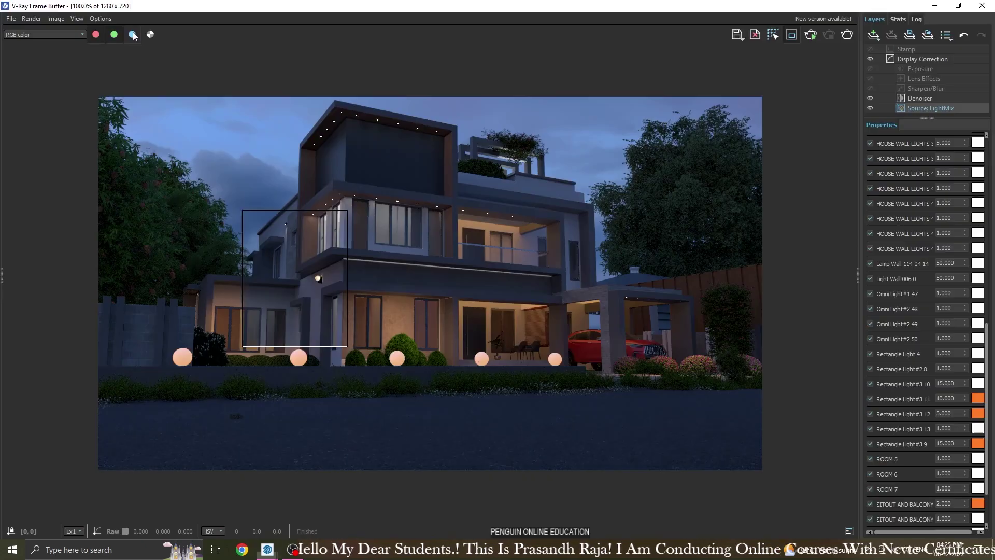
click(811, 34)
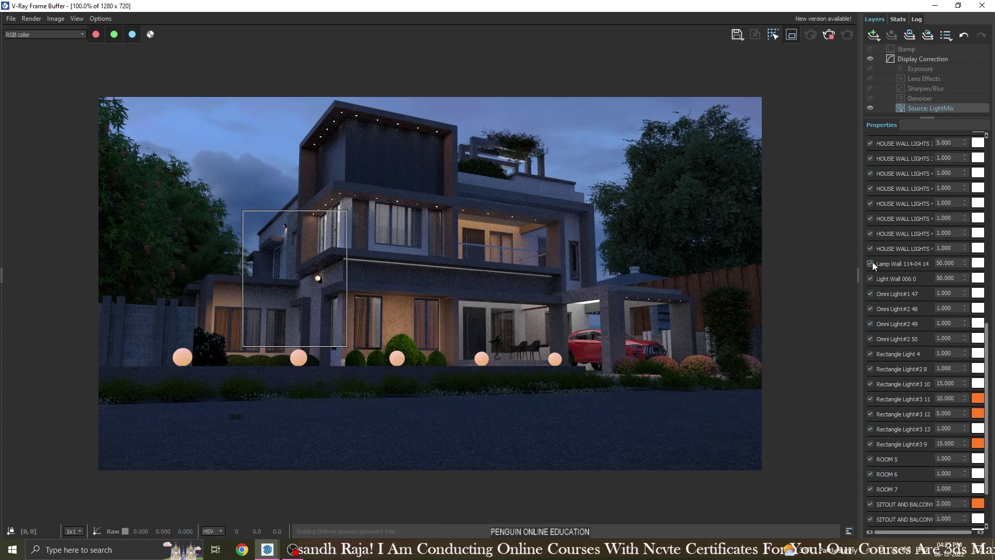
double_click(945, 263)
text(25)
key(Return)
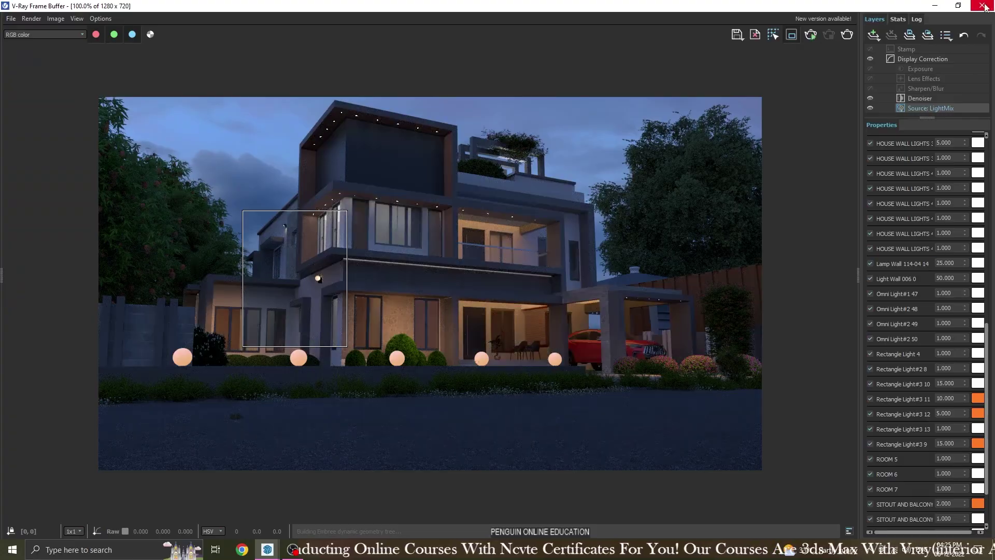
click(935, 5)
- Render a region over the foreground ground, then render the full frame
drag(98, 365, 759, 453)
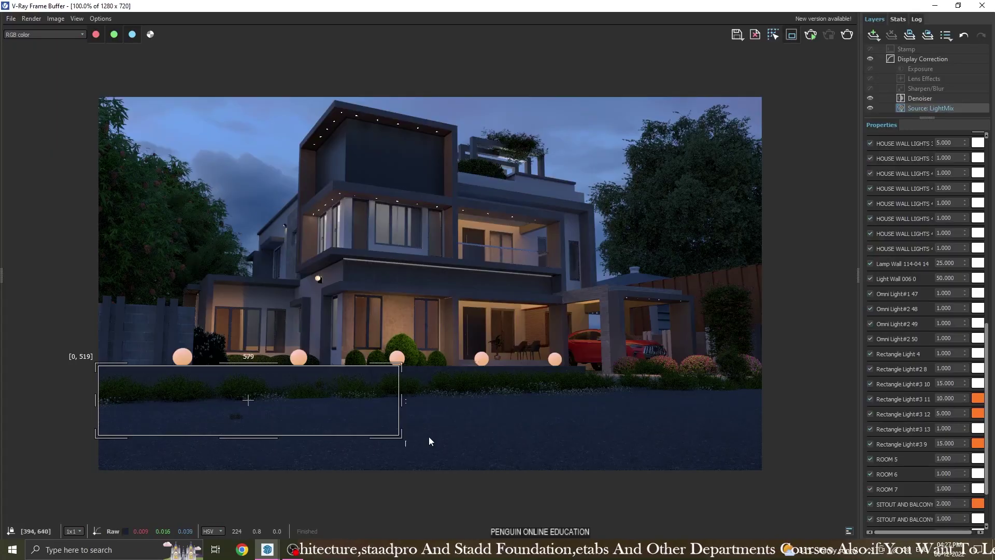
click(811, 41)
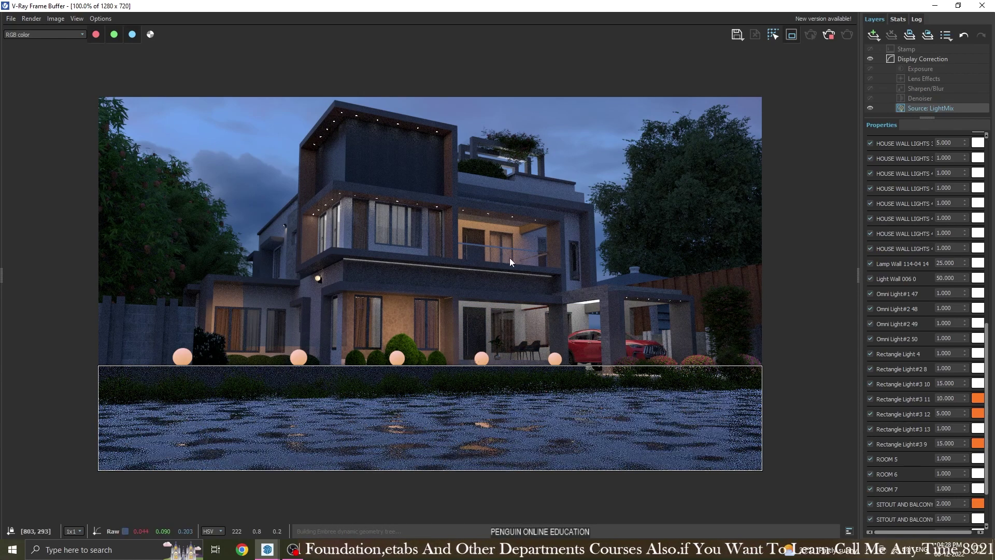
click(791, 35)
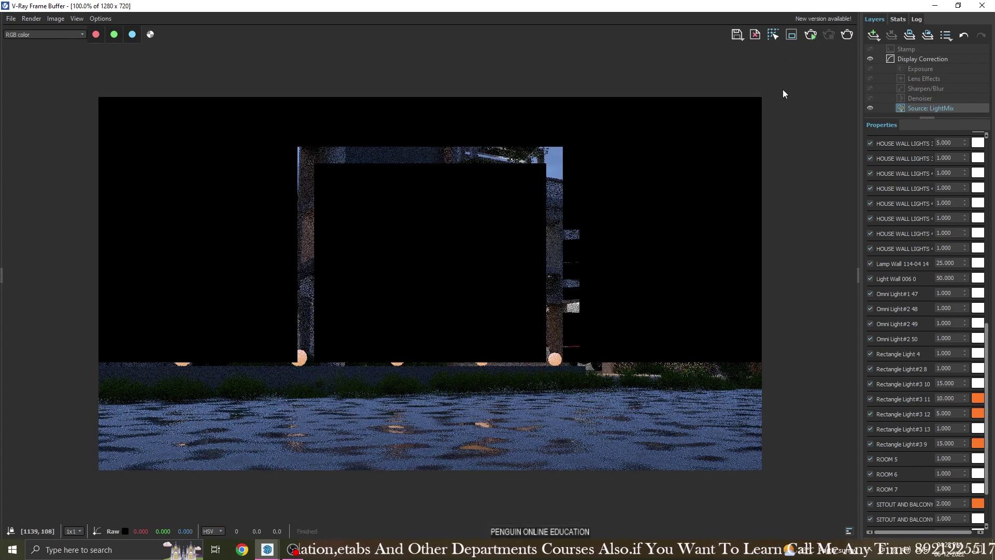